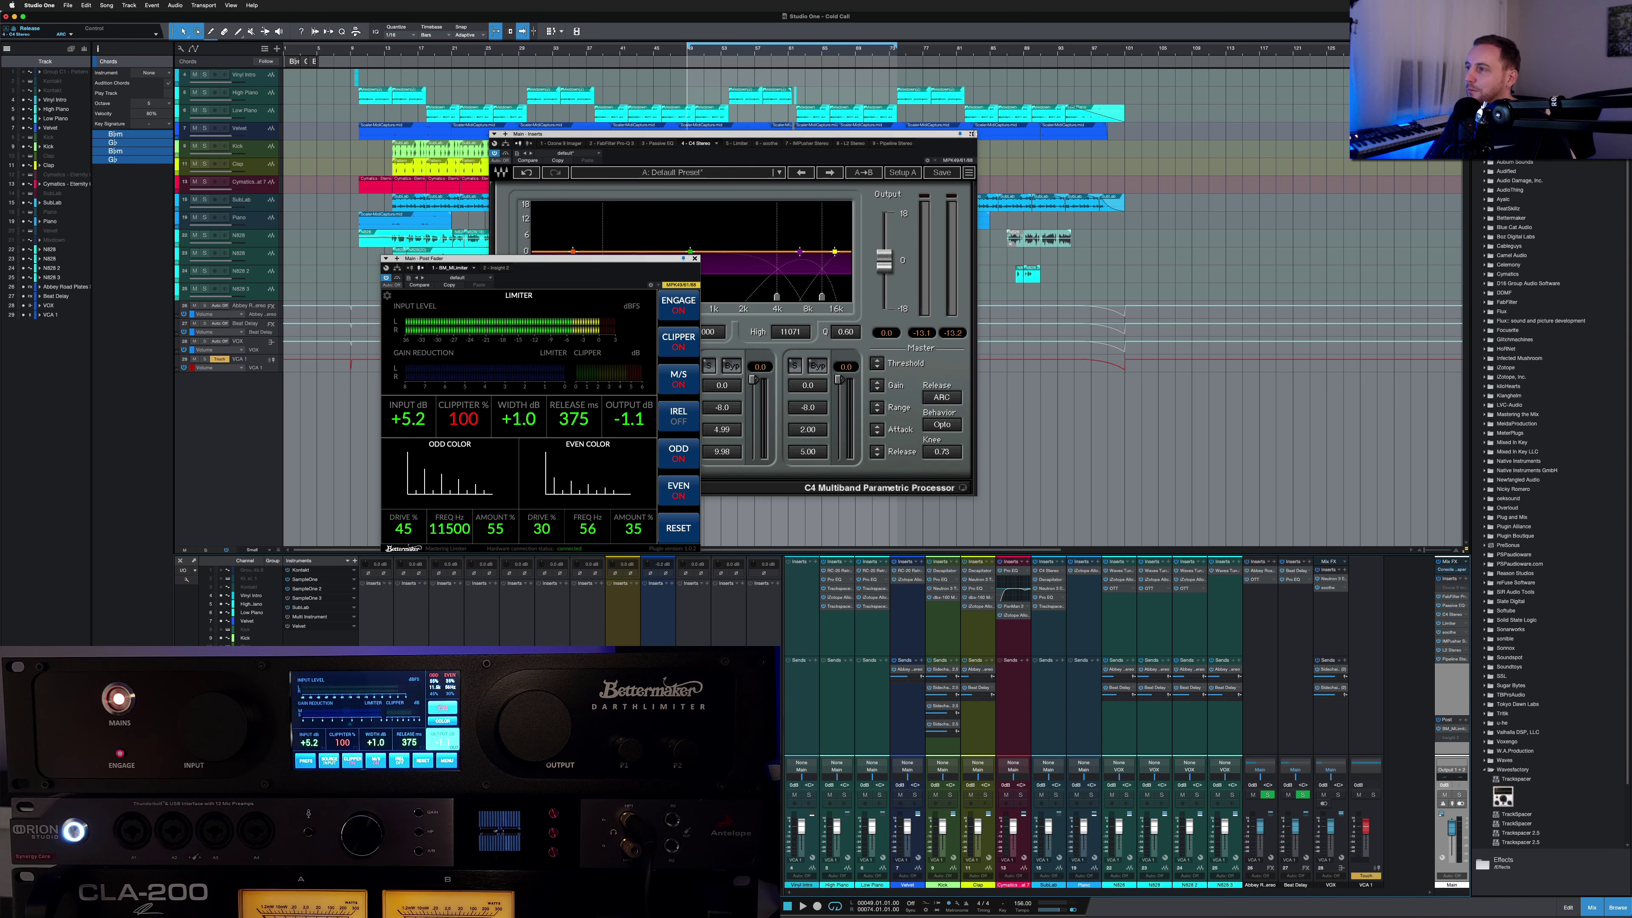
Step: Close the C4 multiband window, stop playback, and move the Bettermaker limiter window over the left part of the arrangement
left_click(971, 134)
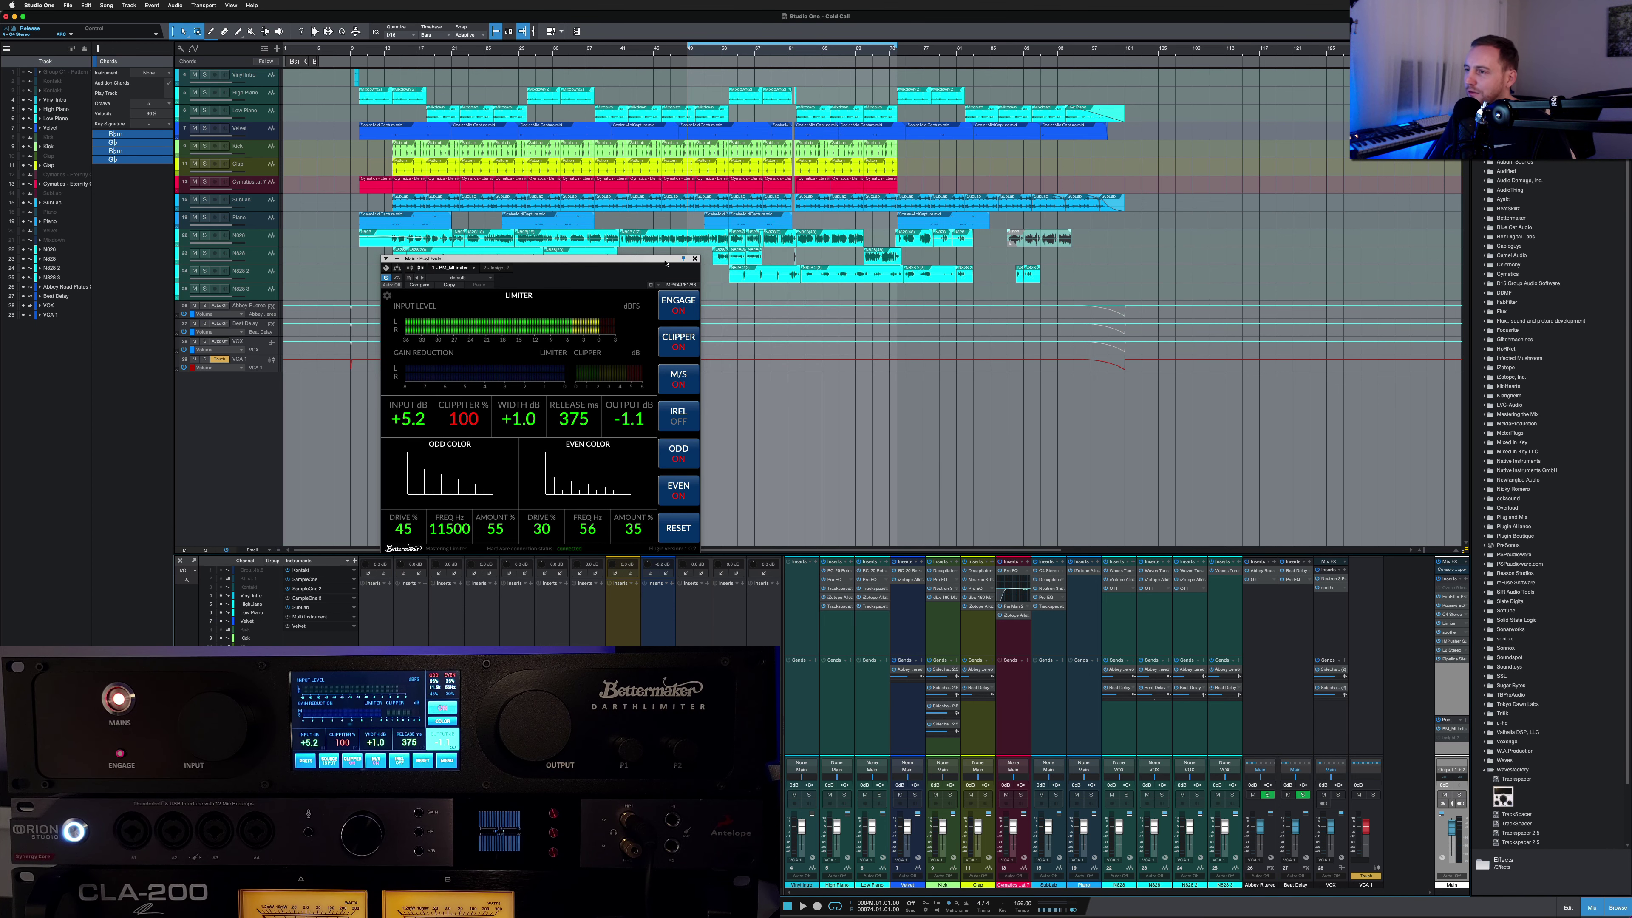
left_click_drag(665, 262, 789, 326)
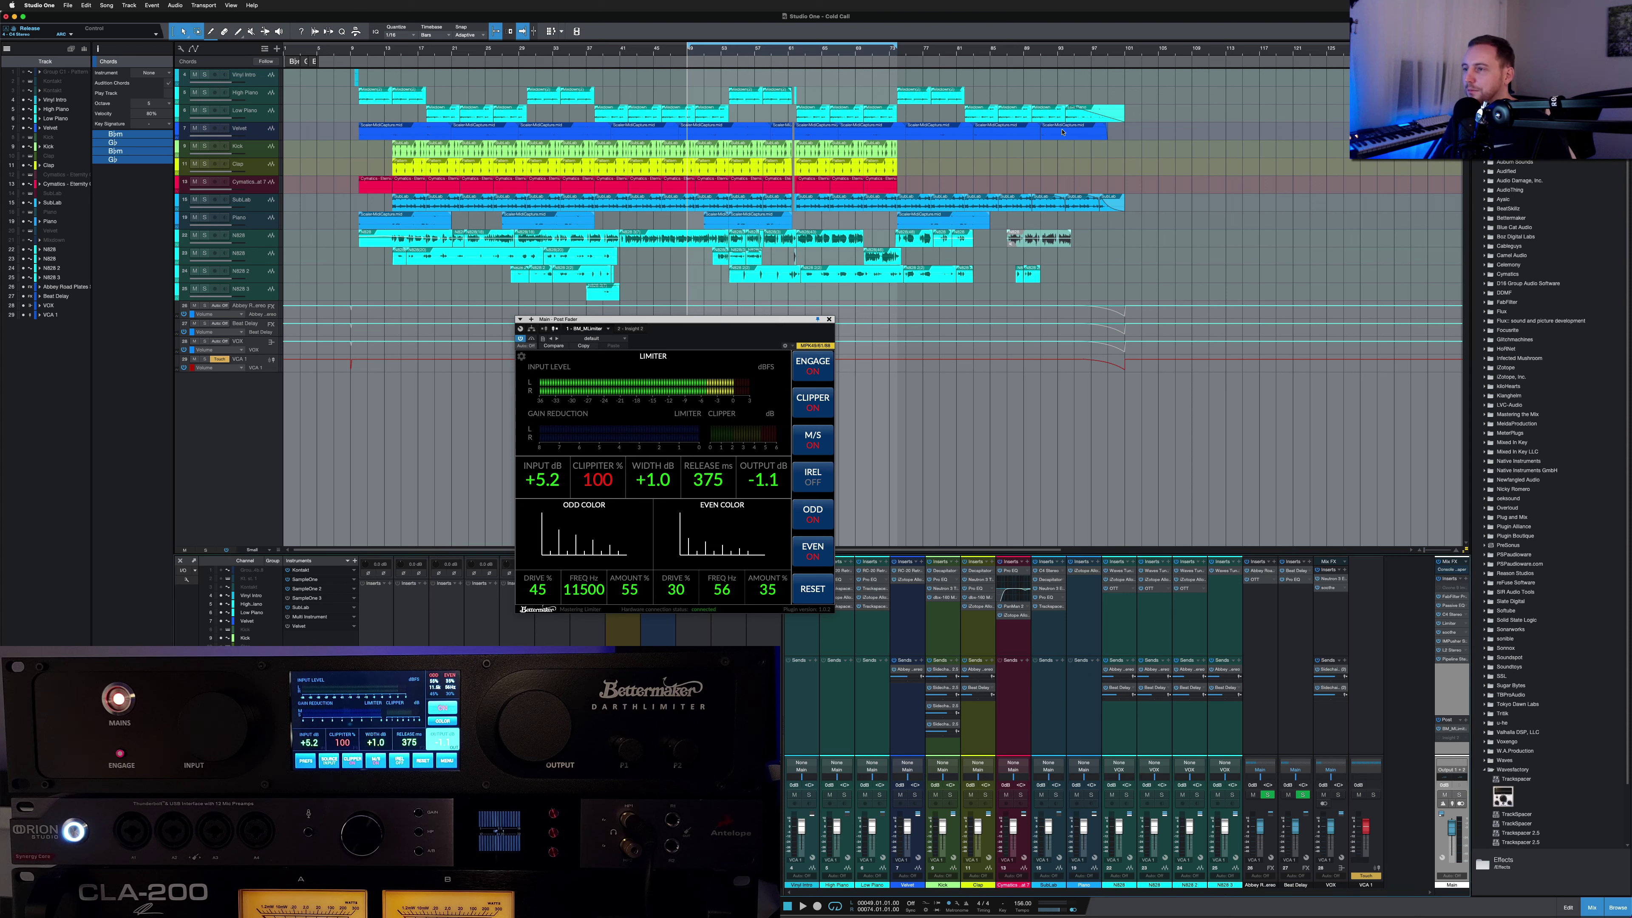
key("space")
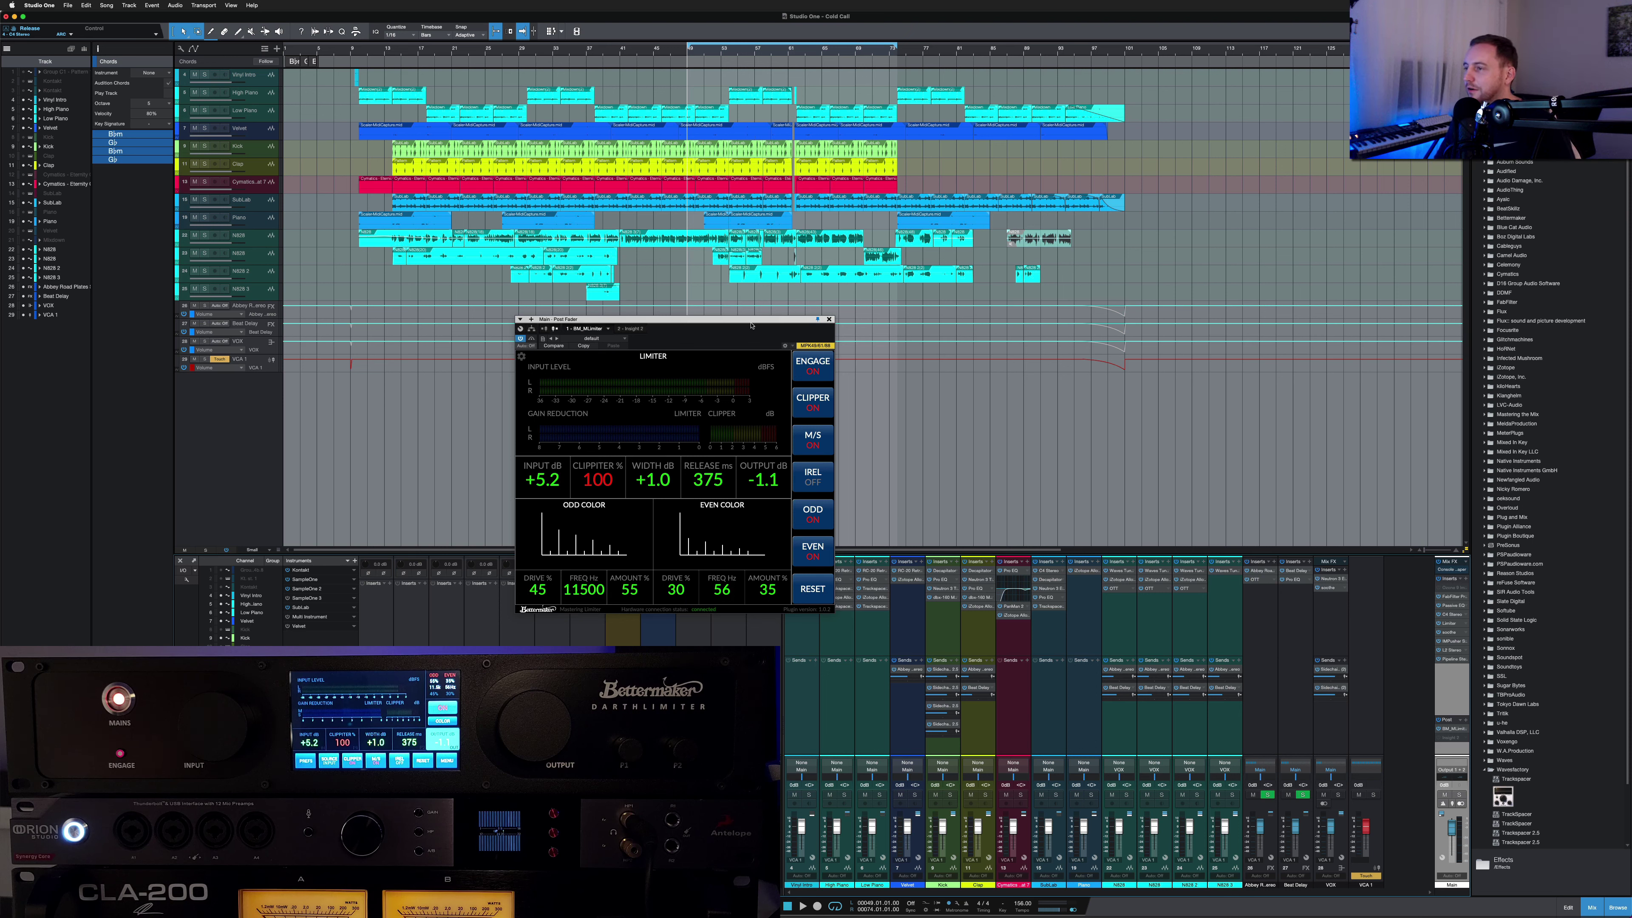
left_click_drag(748, 320, 842, 388)
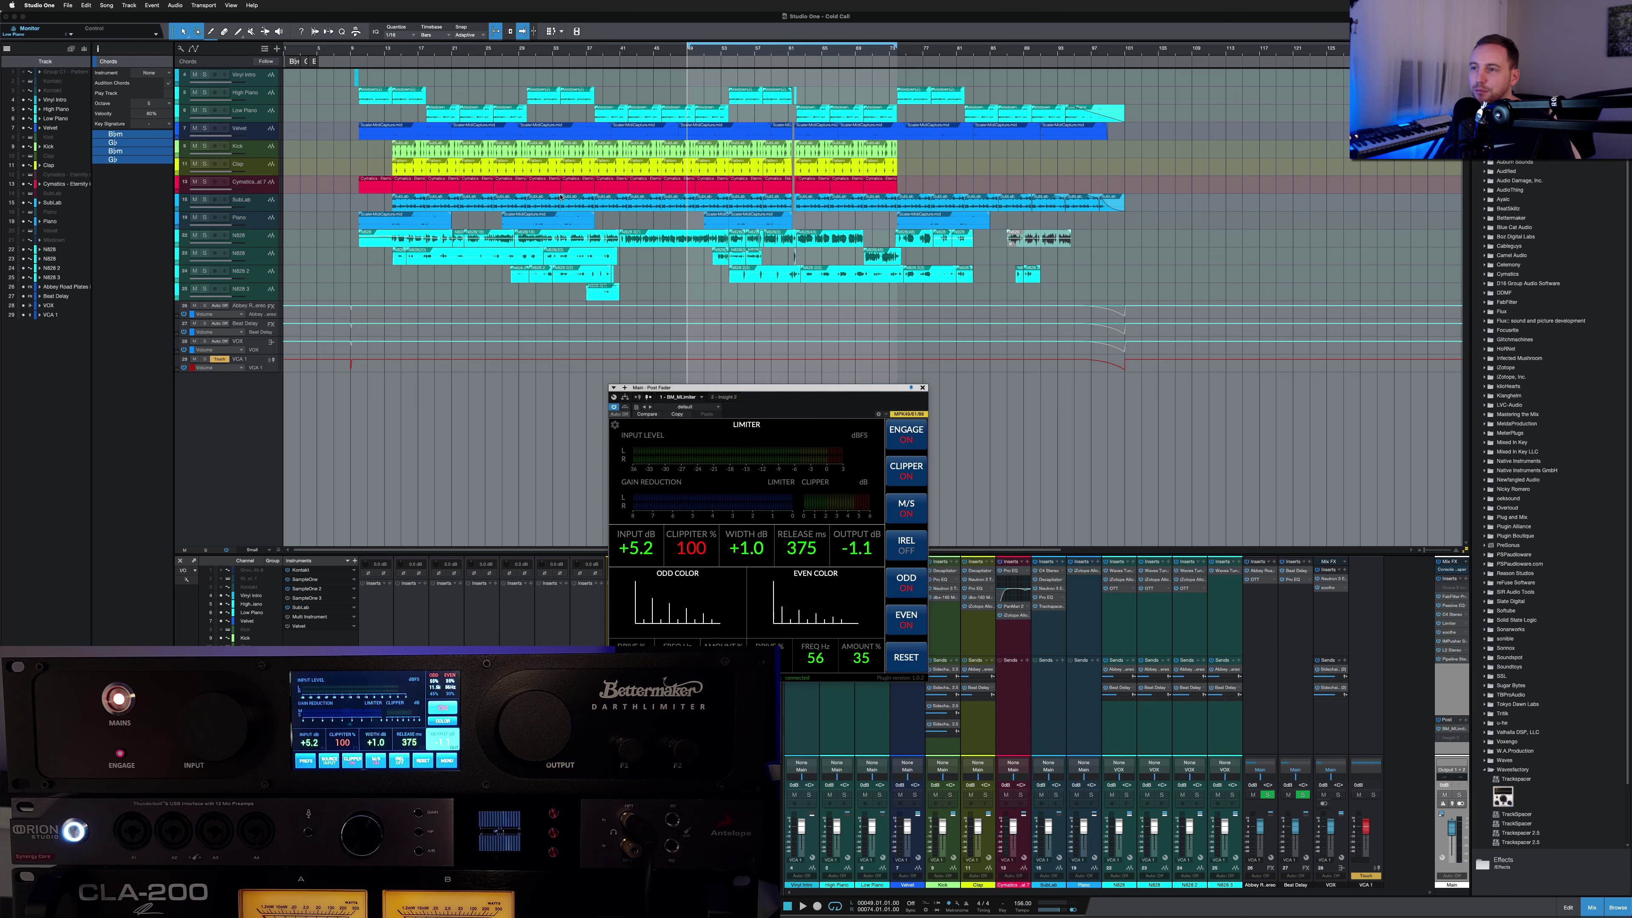
scroll(560, 197, "right", 1)
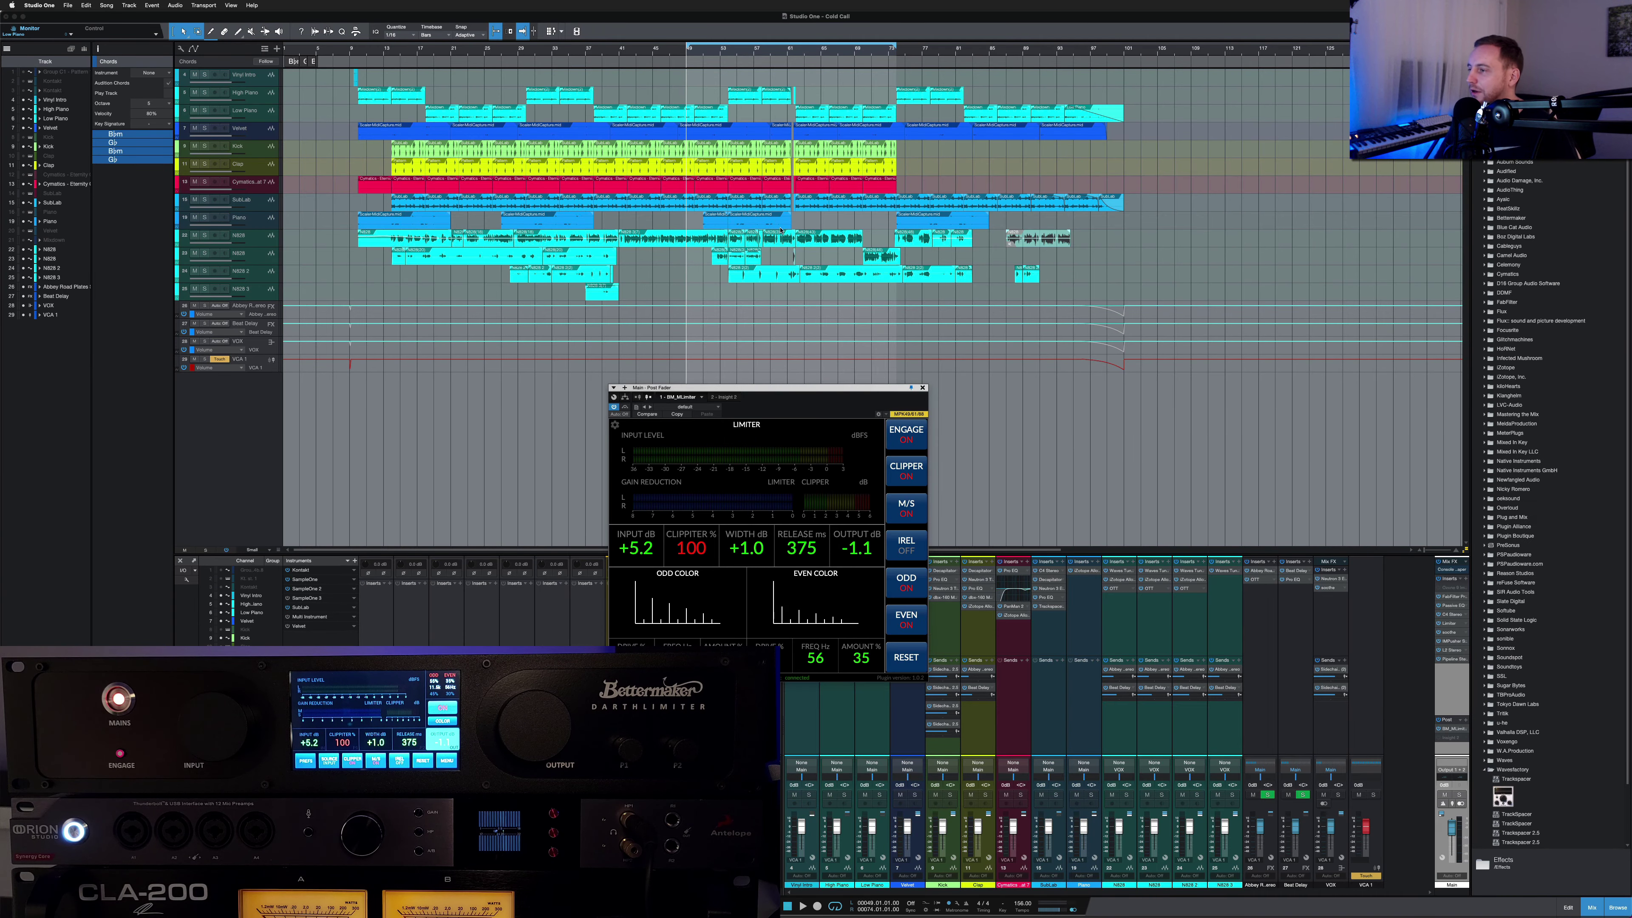
left_click_drag(843, 390, 568, 238)
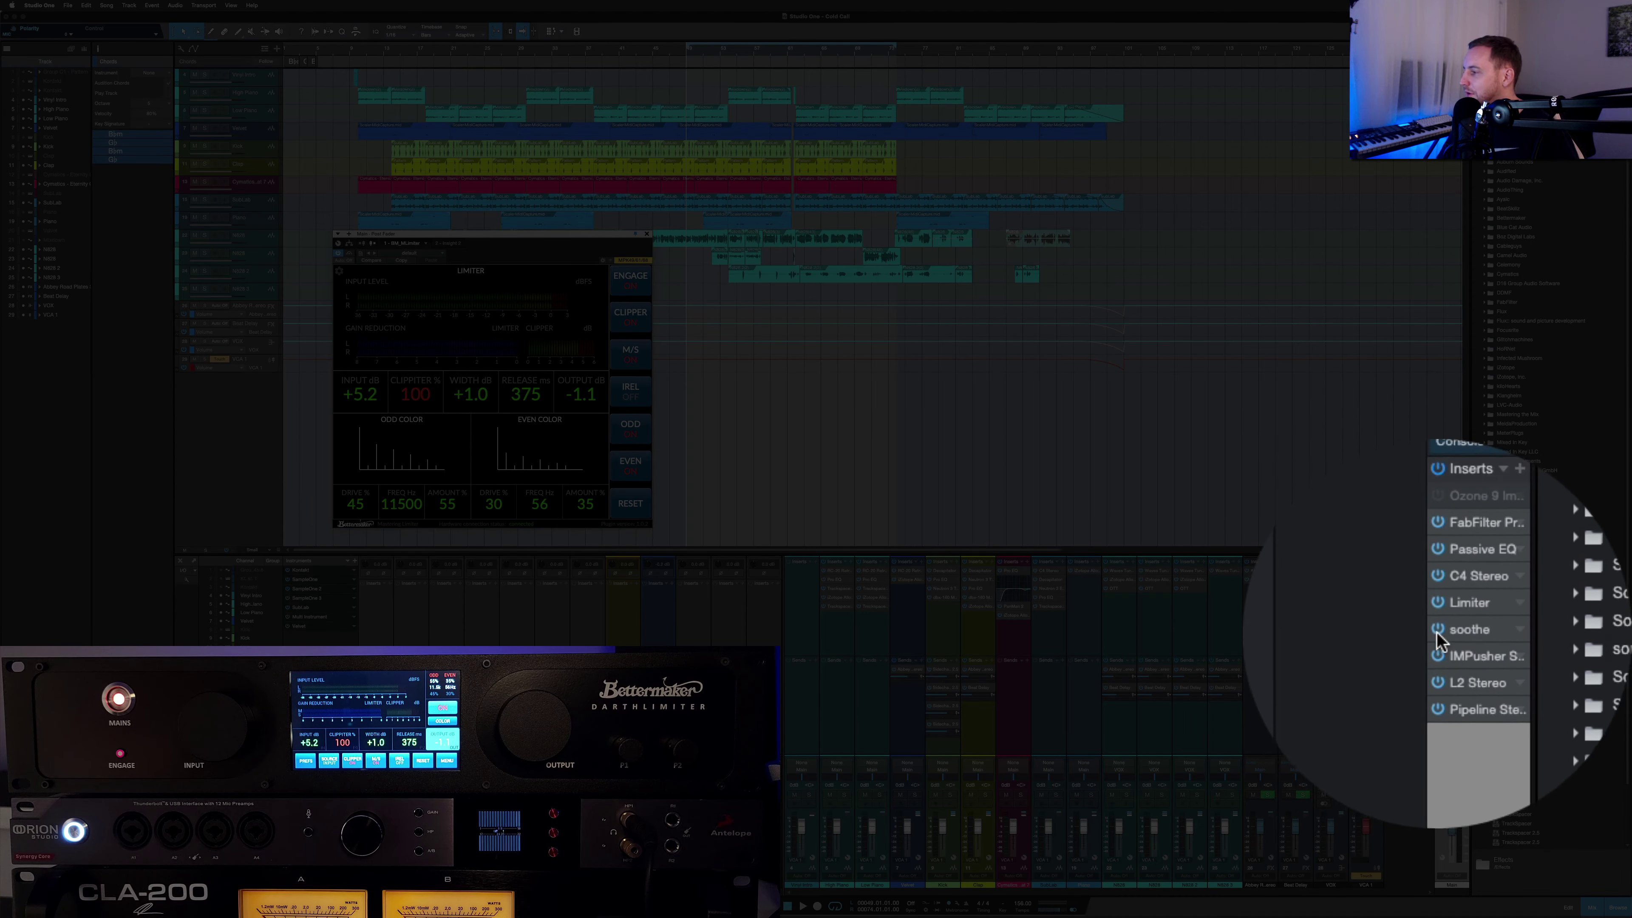
Step: Deactivate the FabFilter Pro-Q 3, Passive EQ, C4 Stereo and soothe inserts on the Main channel
left_click(1437, 595)
left_click(1438, 604)
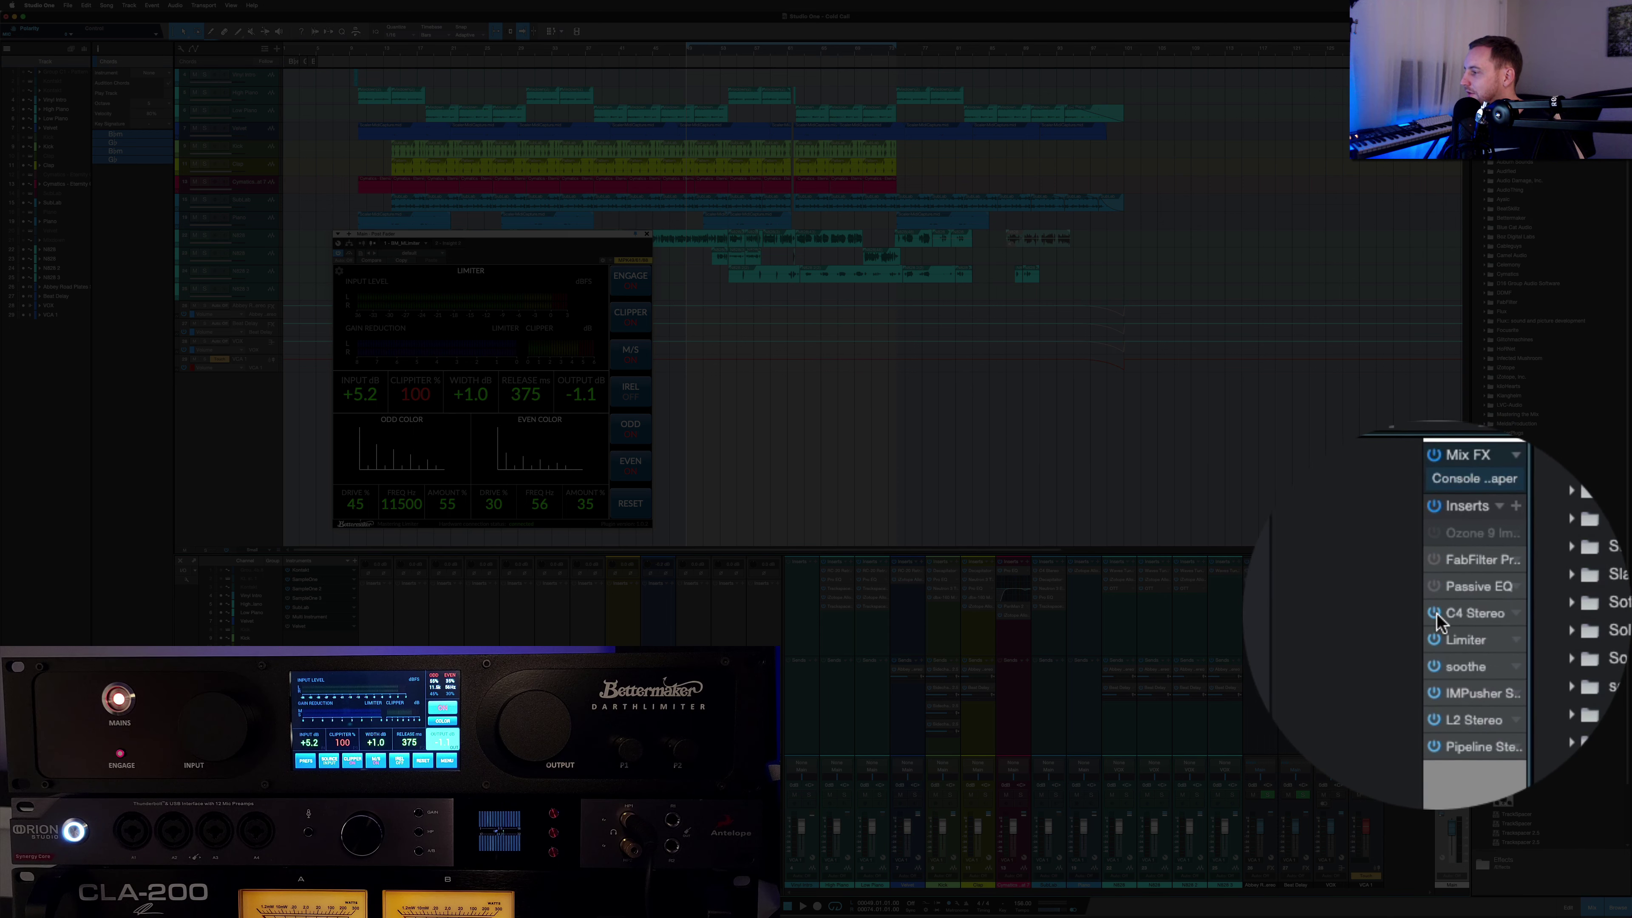
left_click(1437, 614)
left_click(1437, 622)
left_click(1437, 669)
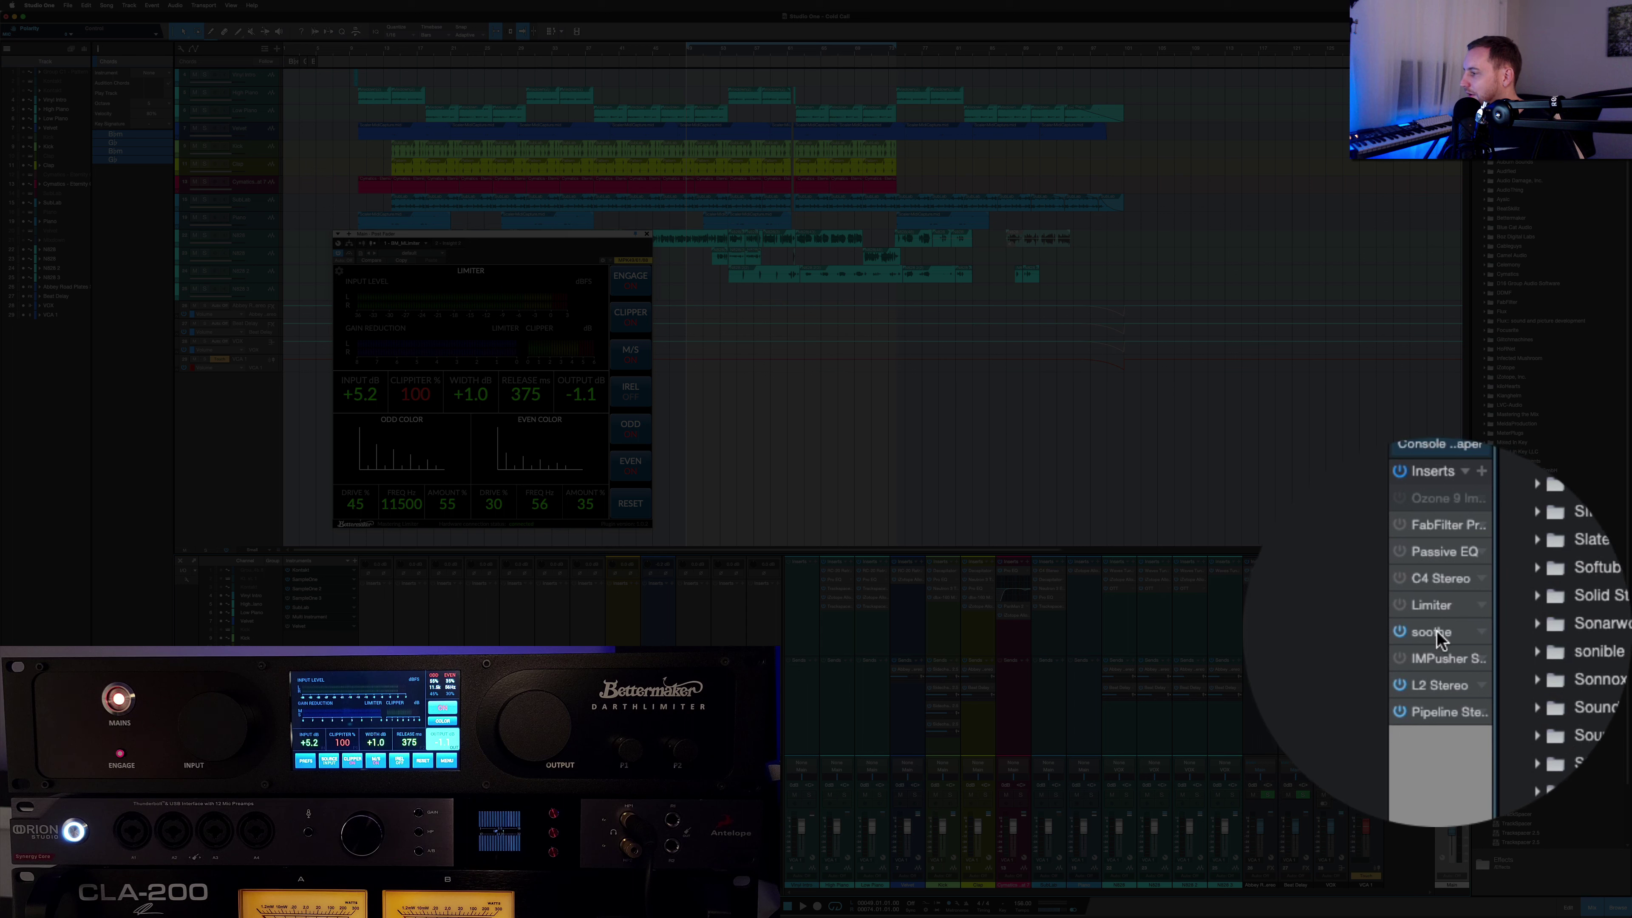
left_click(1437, 633)
left_click(1437, 640)
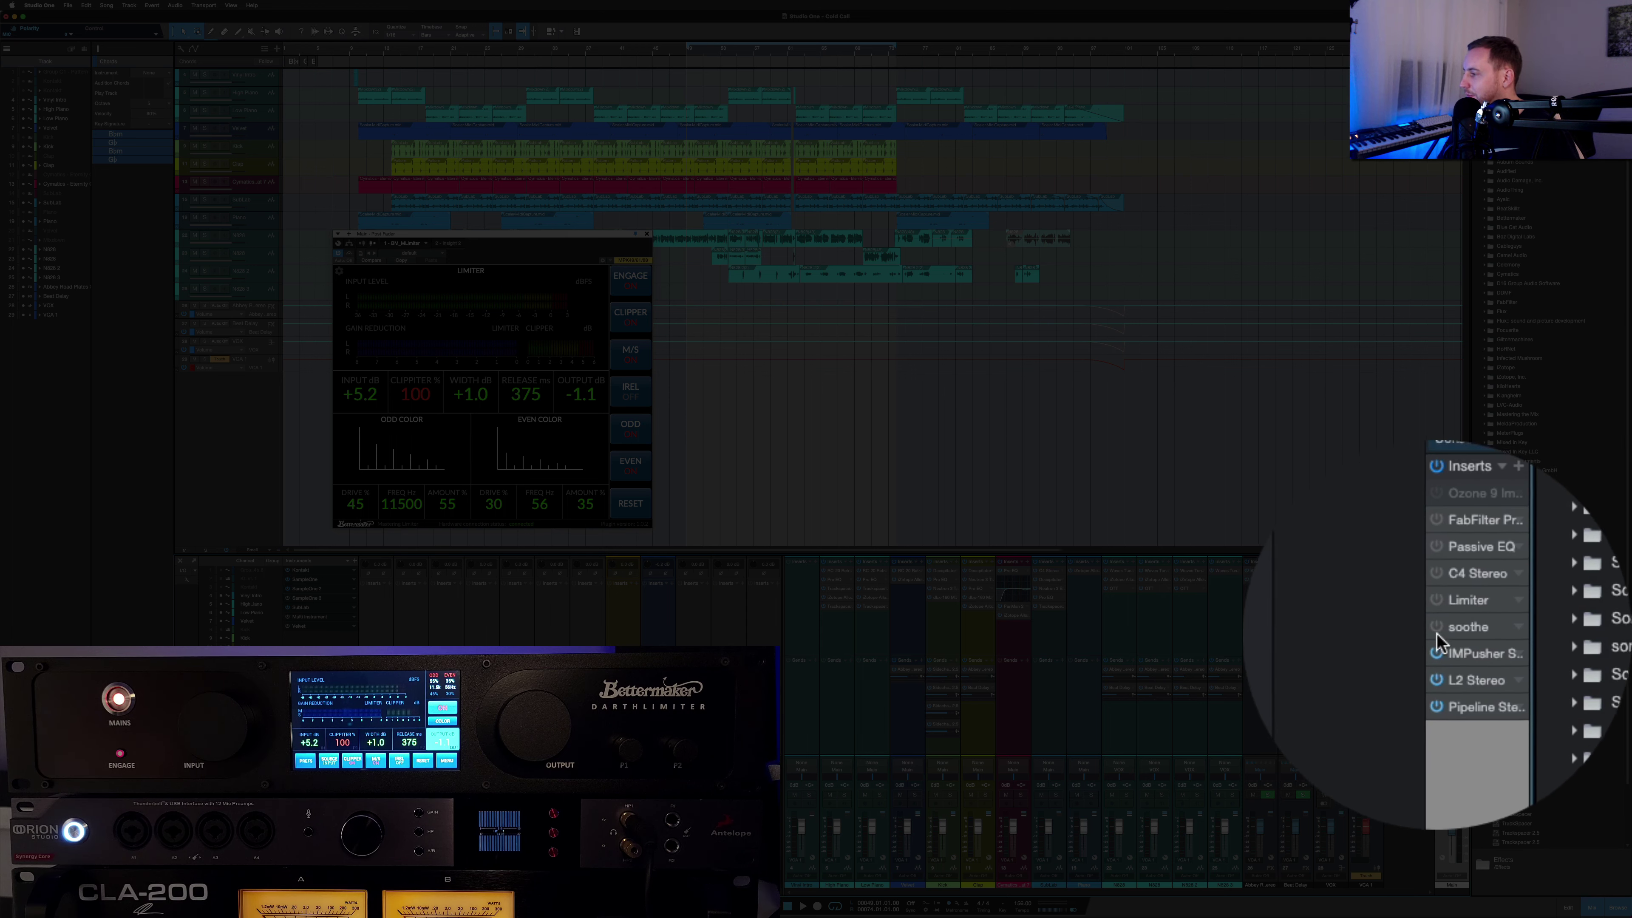
left_click(1436, 624)
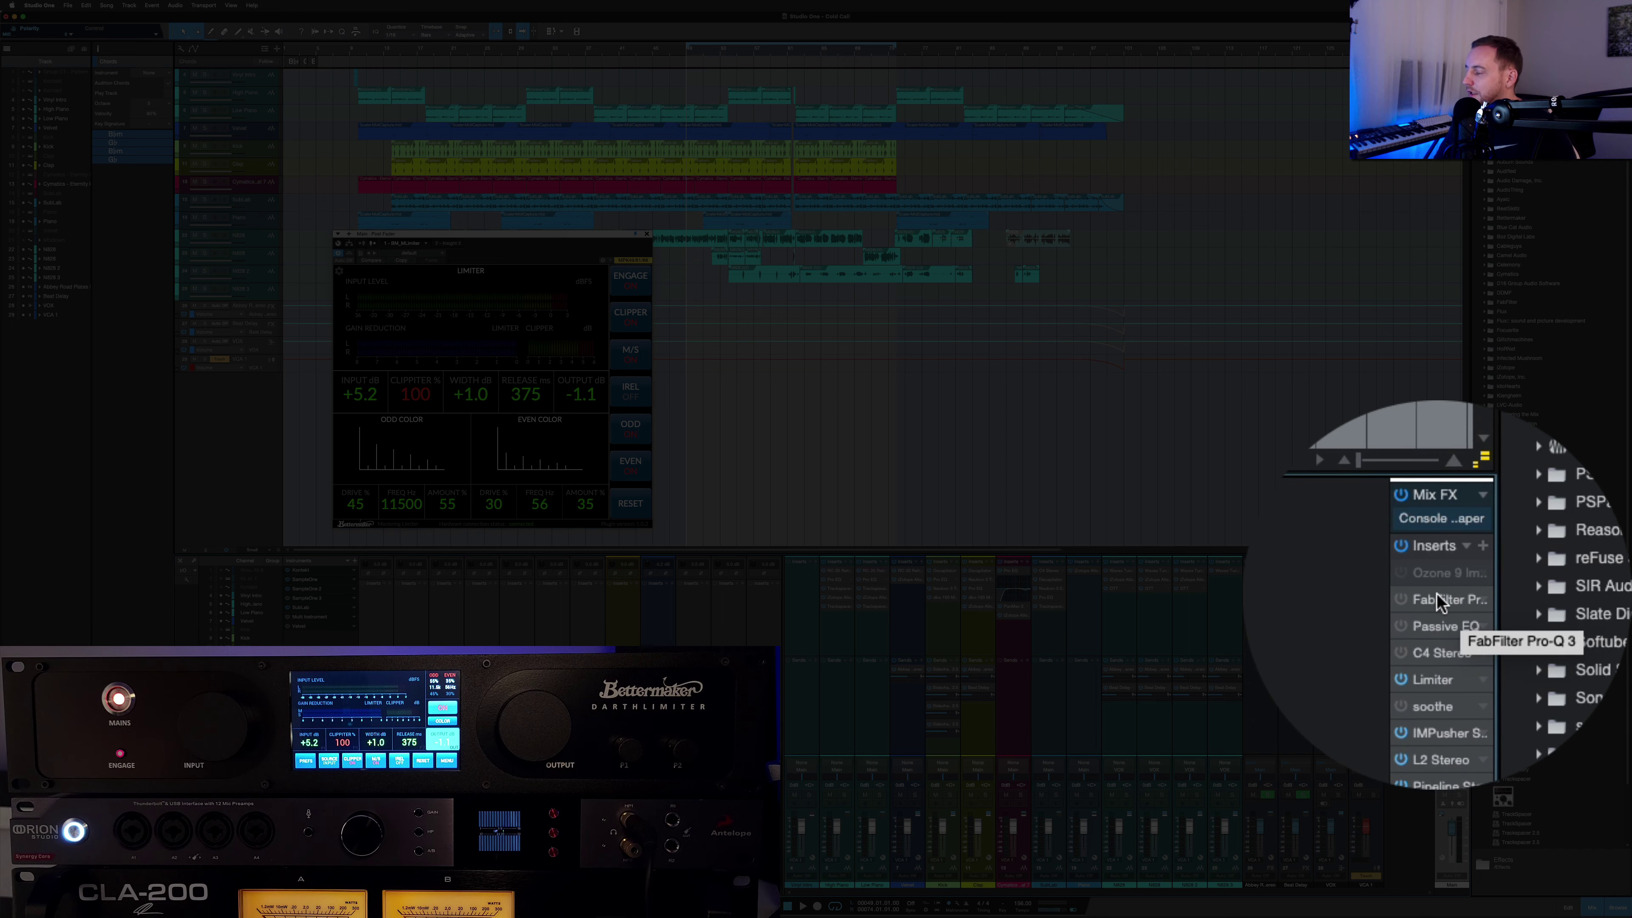
Step: Open the Main channel's FabFilter Pro-Q 3 and select its low-cut band to examine the filter slope
left_click(1437, 594)
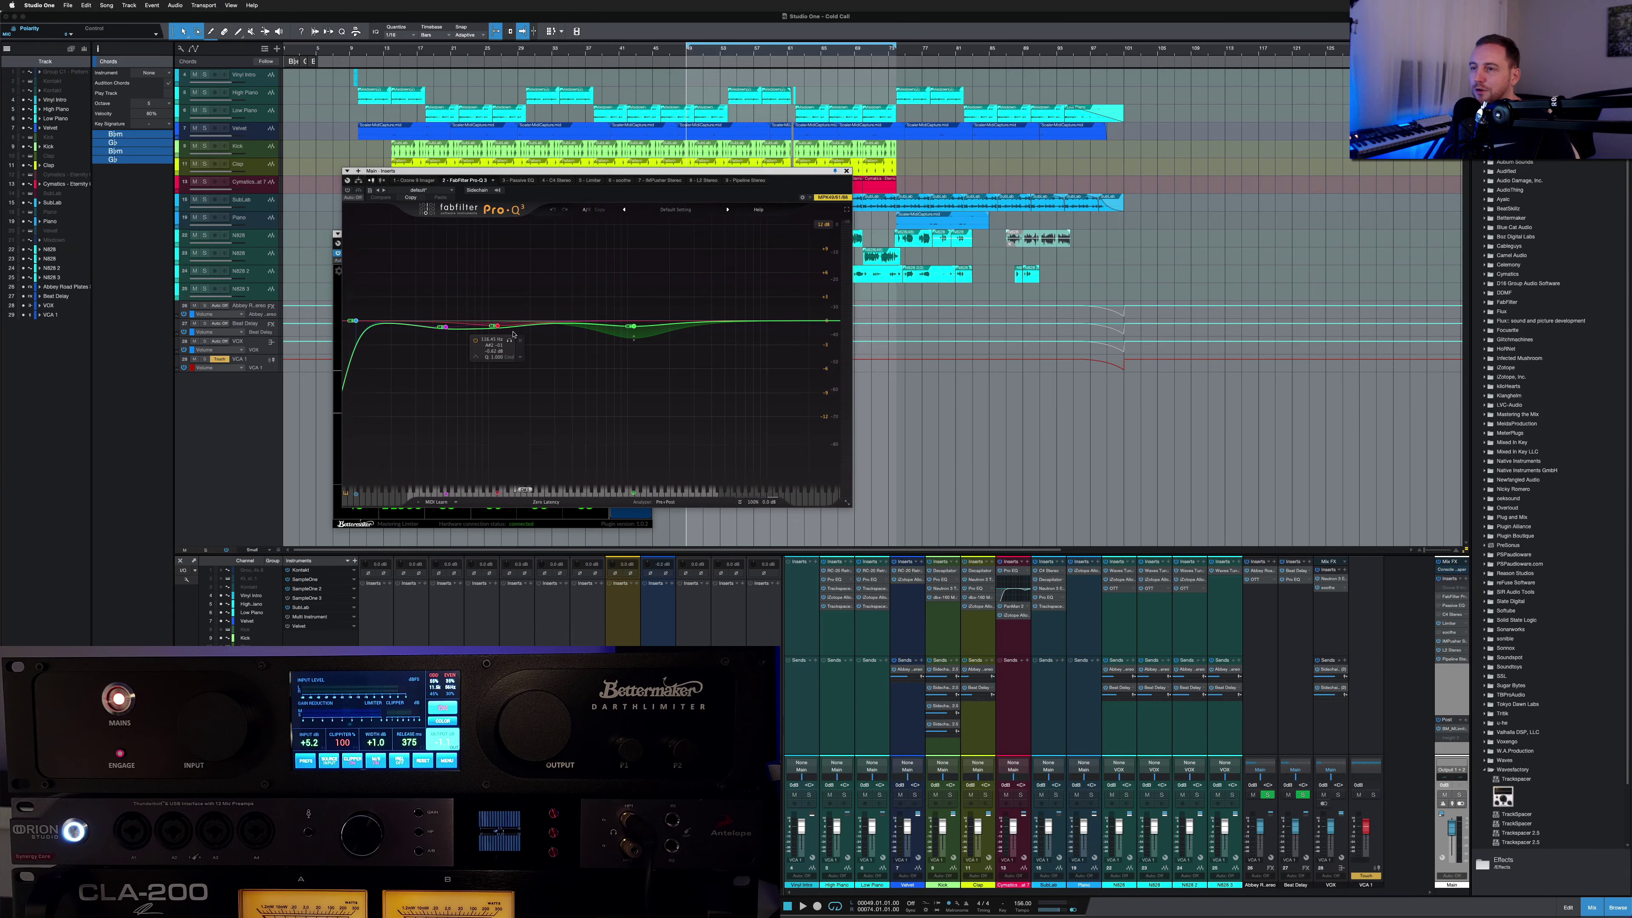
left_click_drag(659, 169, 801, 133)
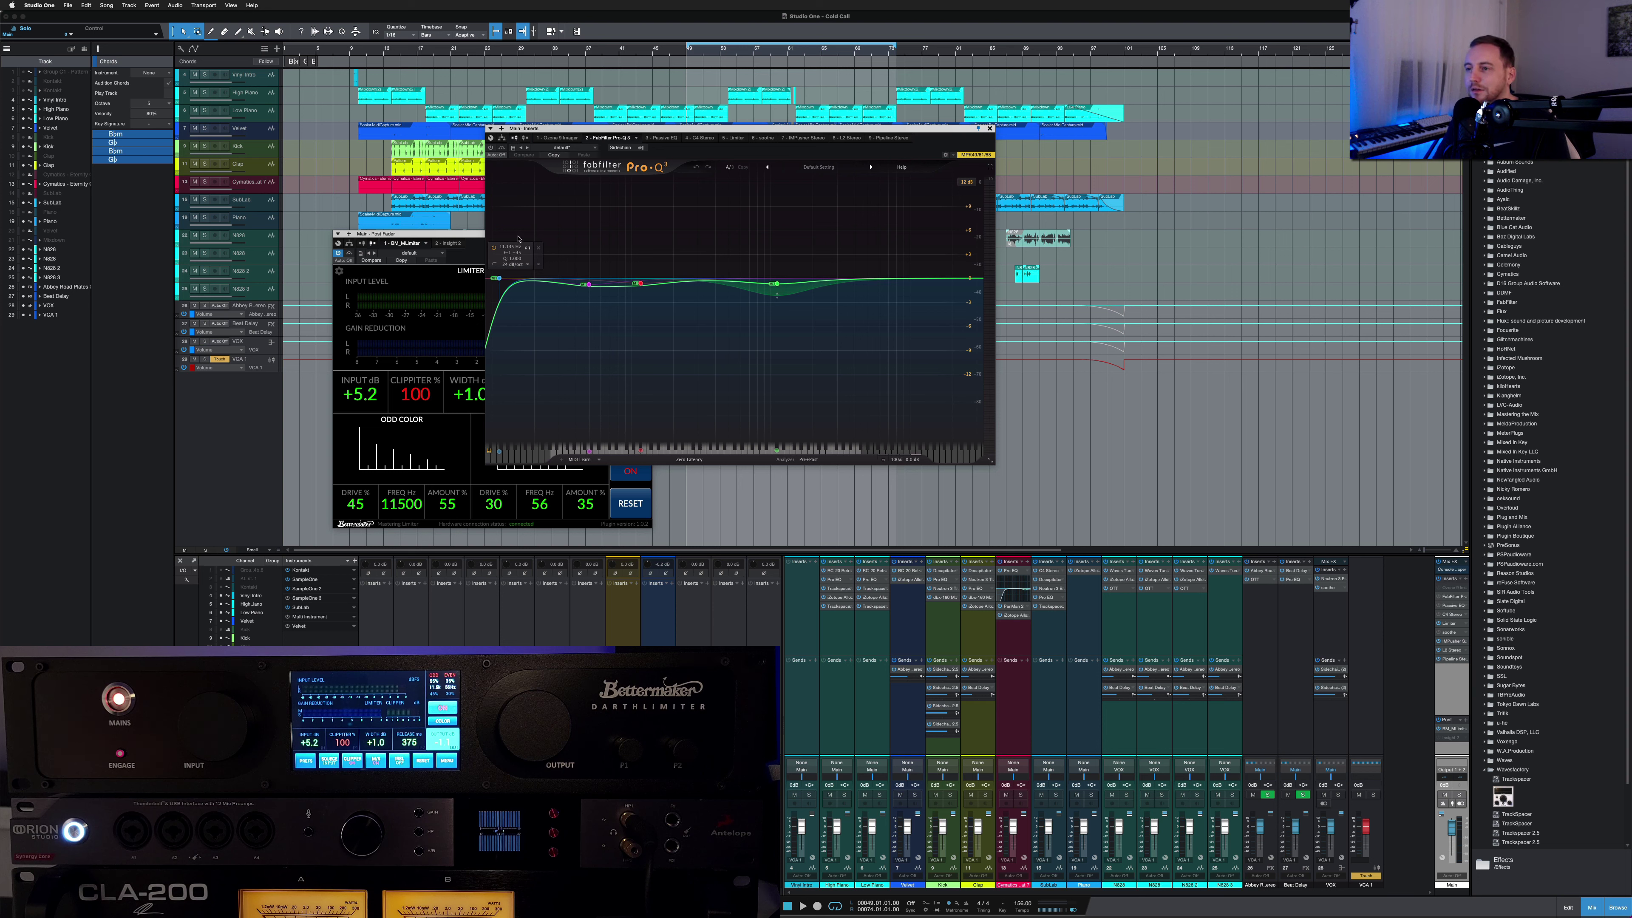
left_click(498, 279)
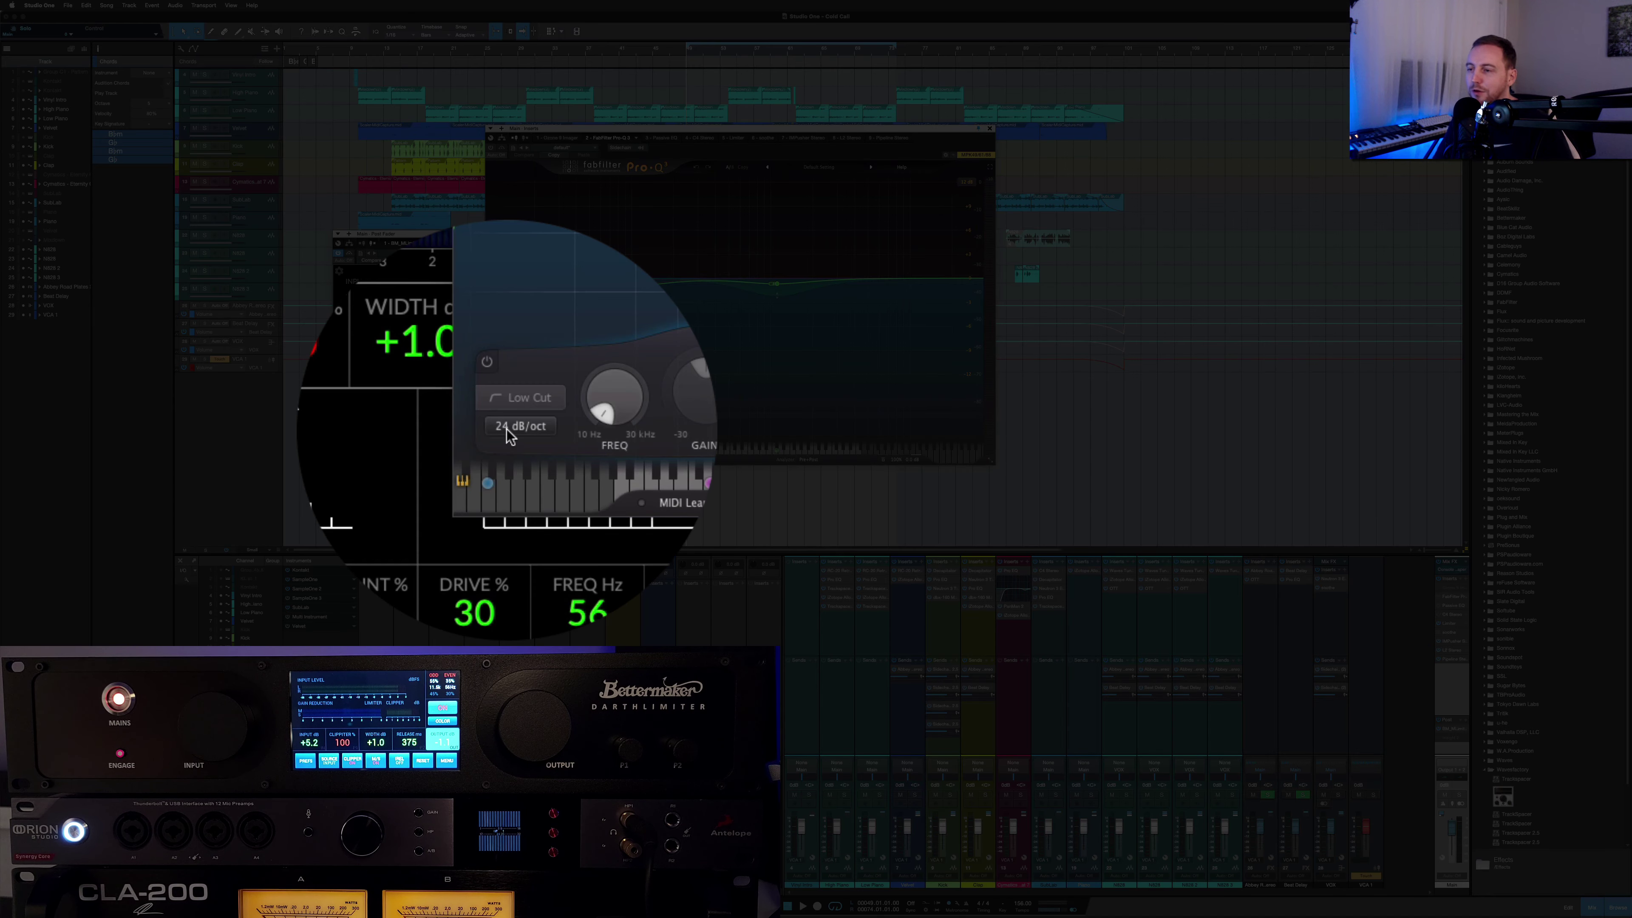
mouse_move(506, 429)
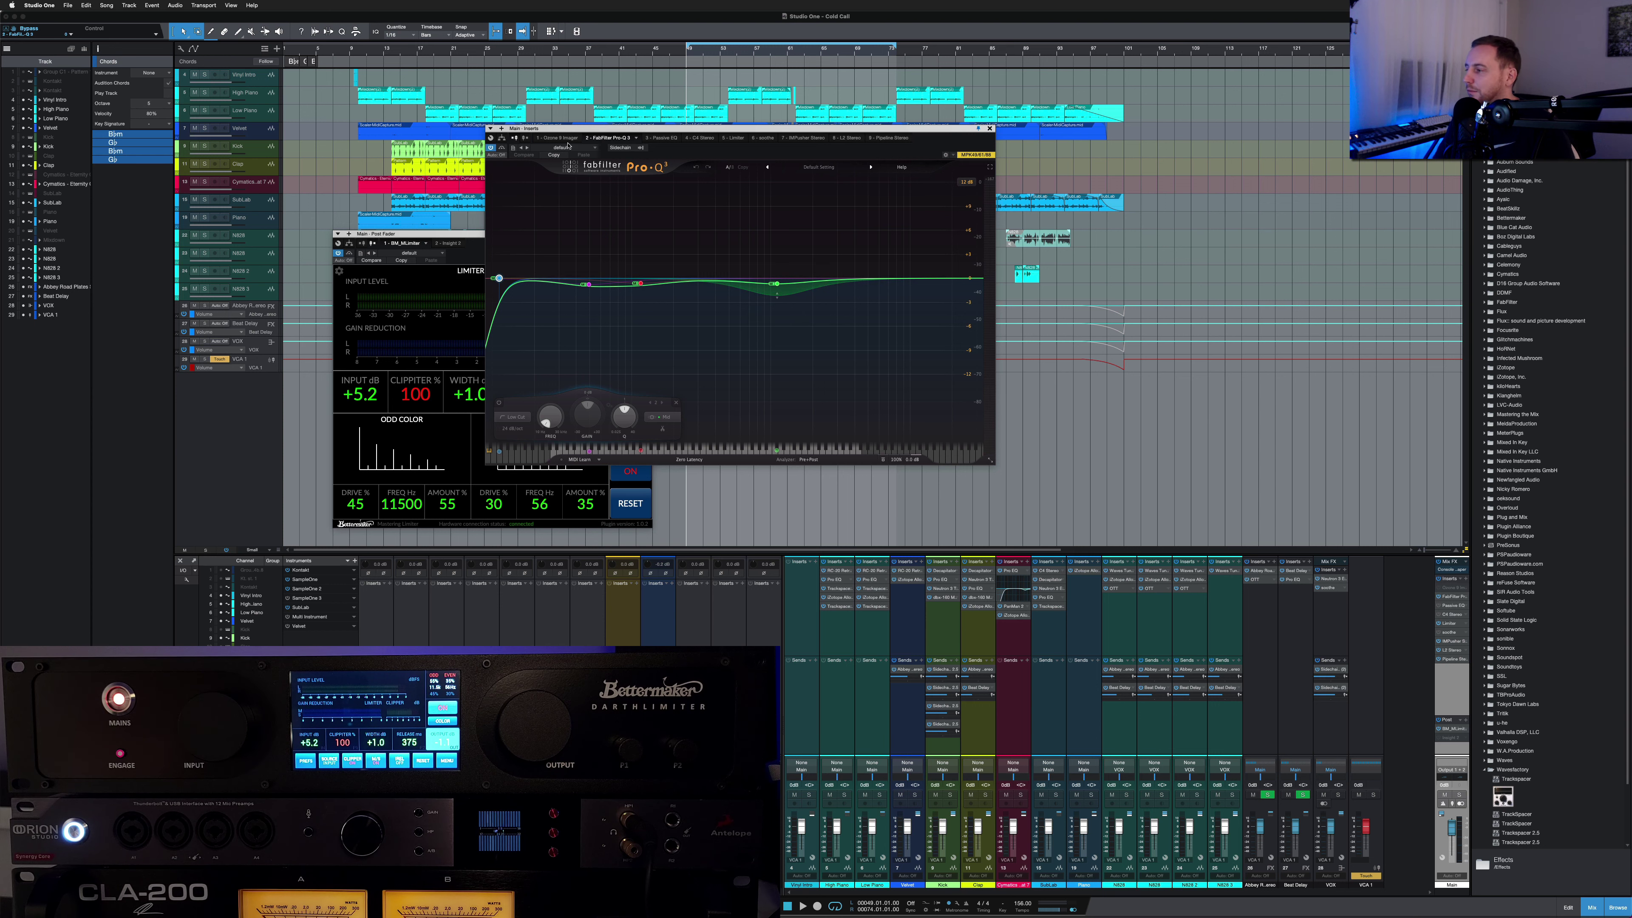
Step: Play the song, toggle the Pro-Q 3 on and off to compare the sound, and close its window
key("space")
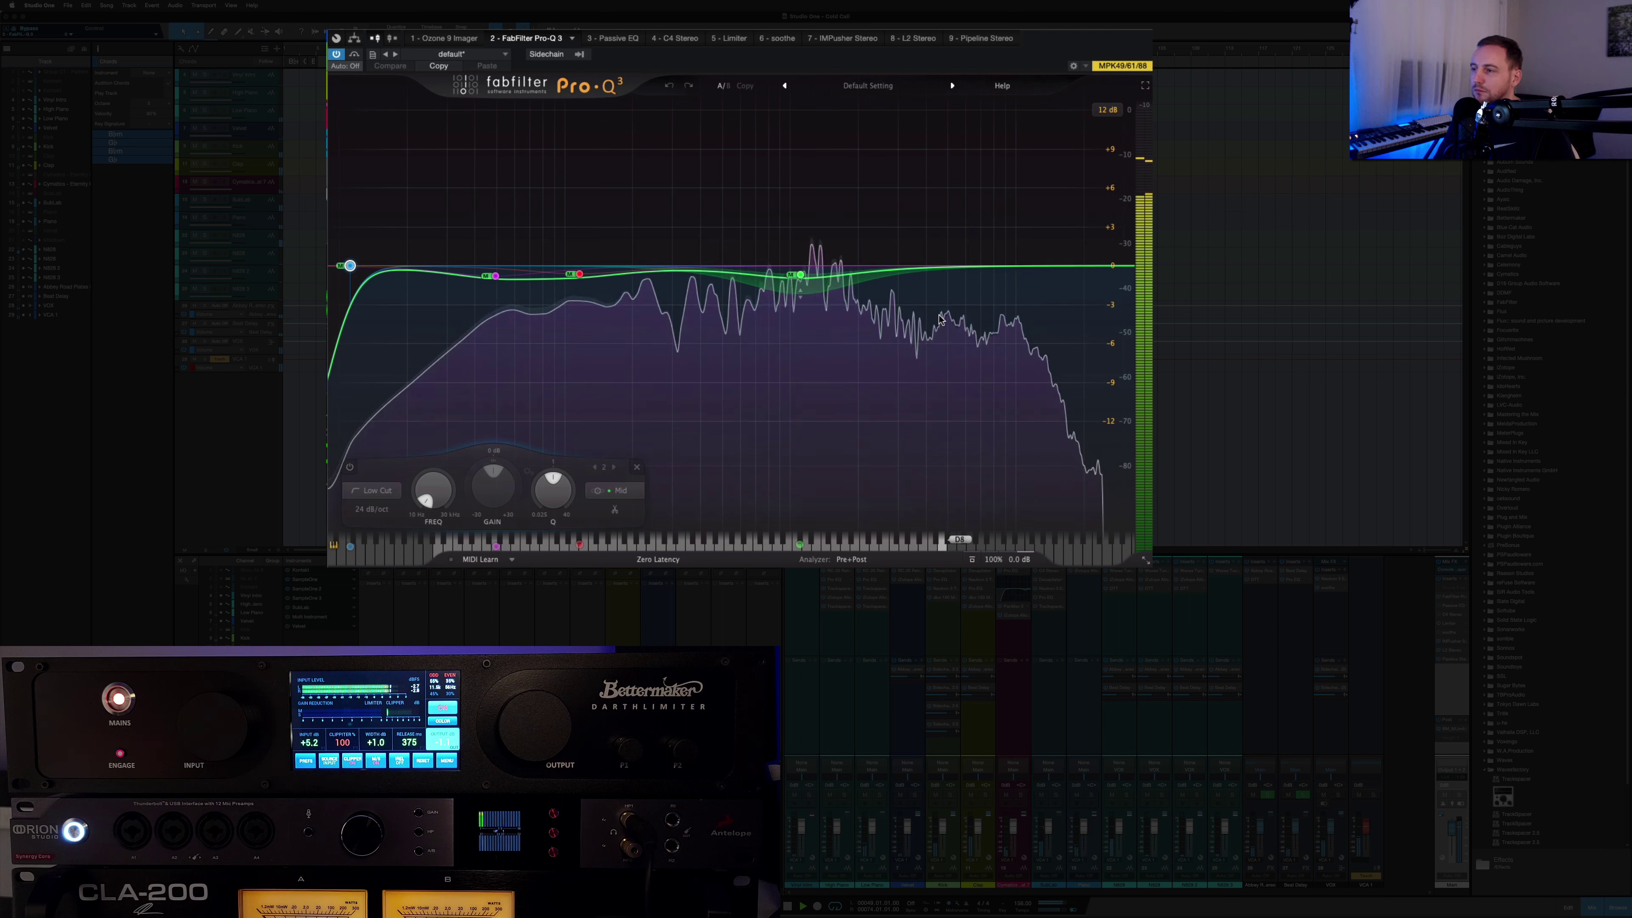
left_click(337, 55)
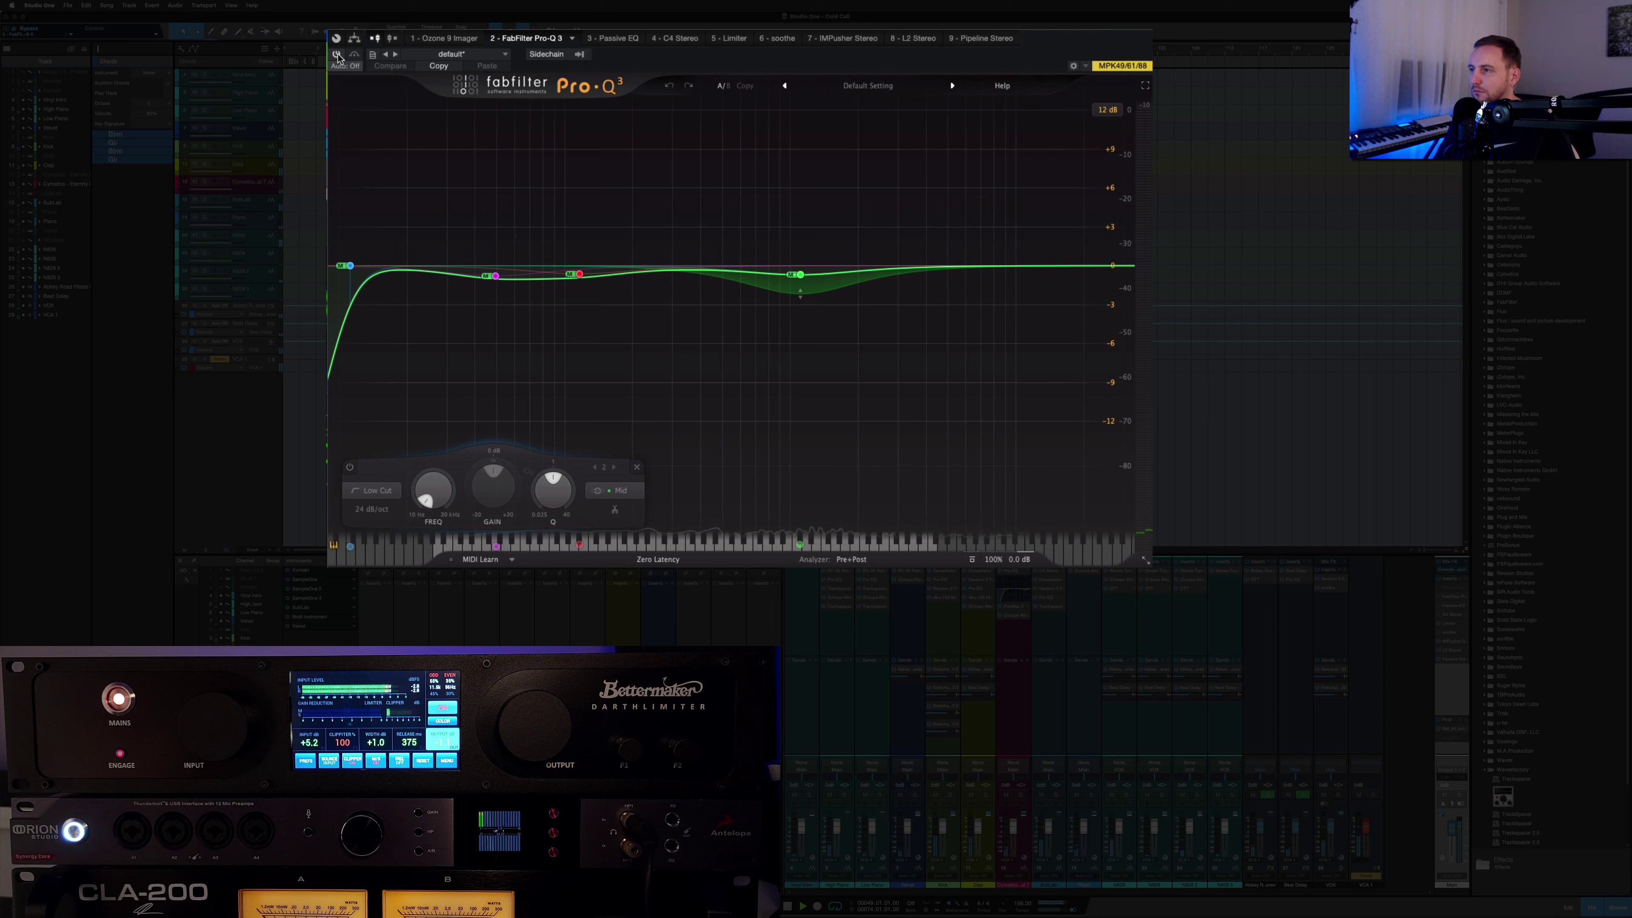
left_click(337, 56)
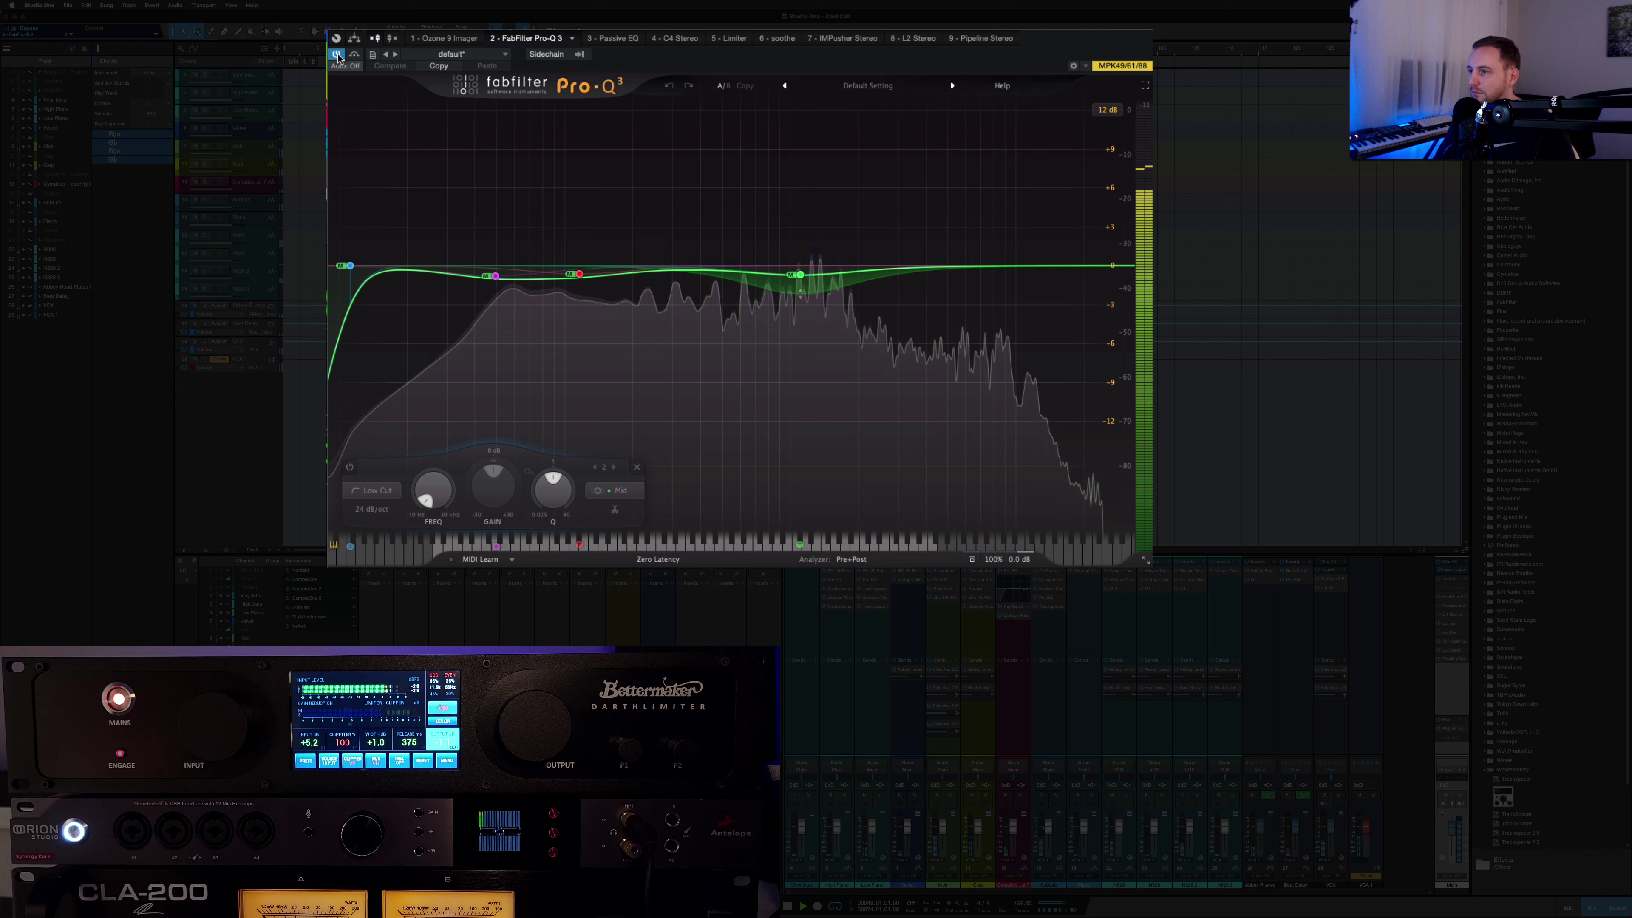
left_click(336, 55)
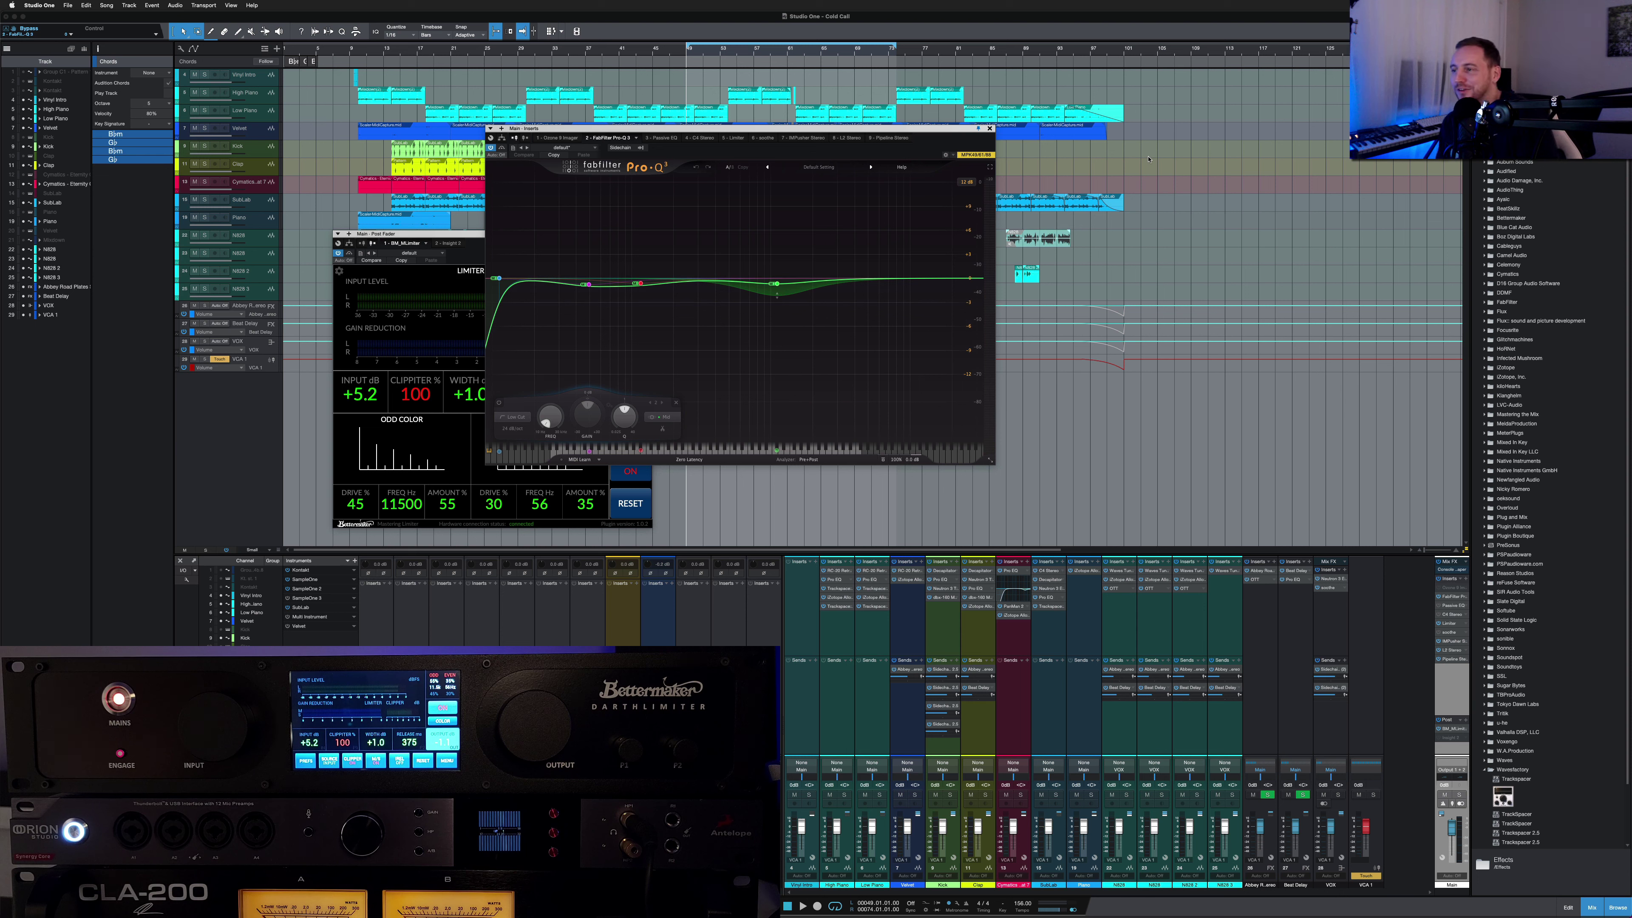
mouse_move(777, 291)
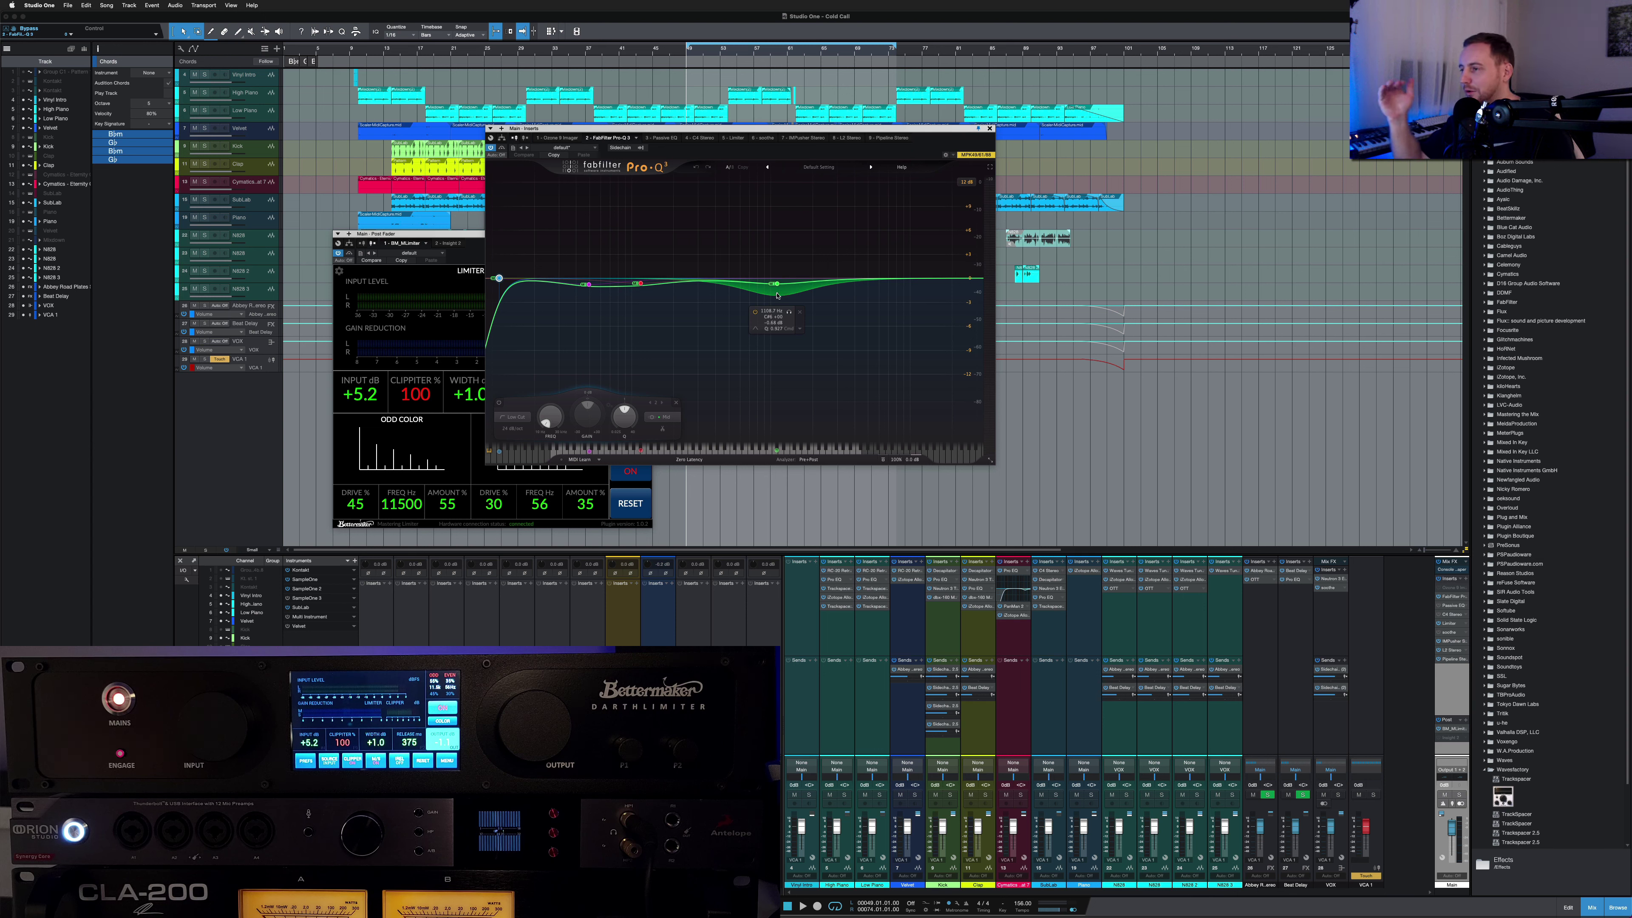
left_click(990, 128)
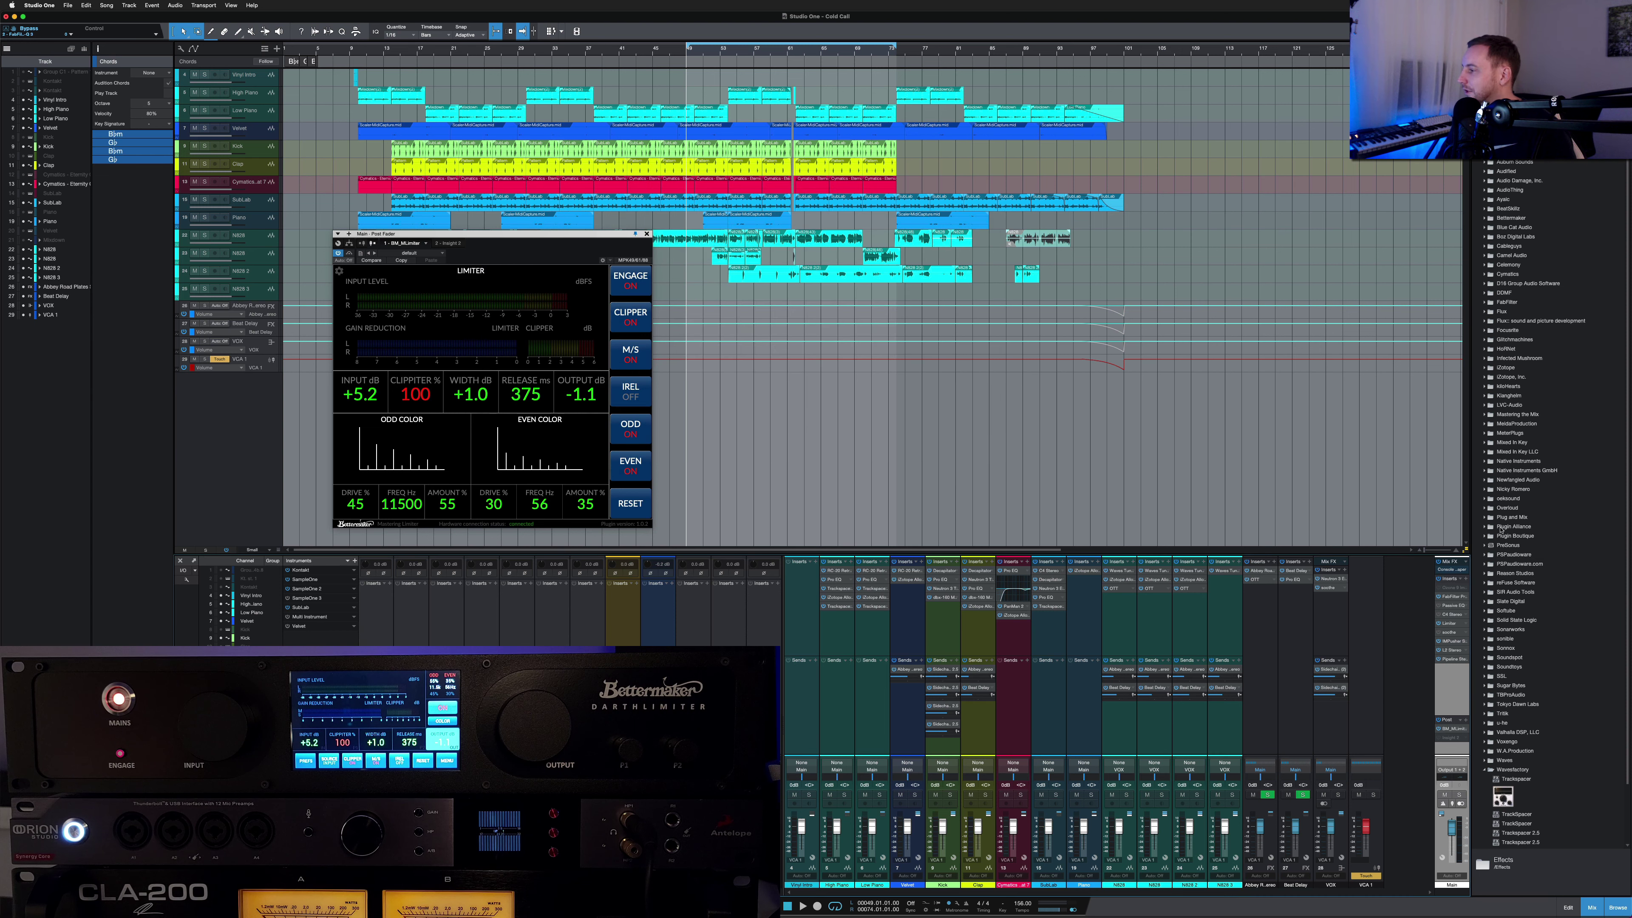
Step: Open the Main channel's Passive EQ and examine the band settings of its Mid and Side sections
left_click(1451, 606)
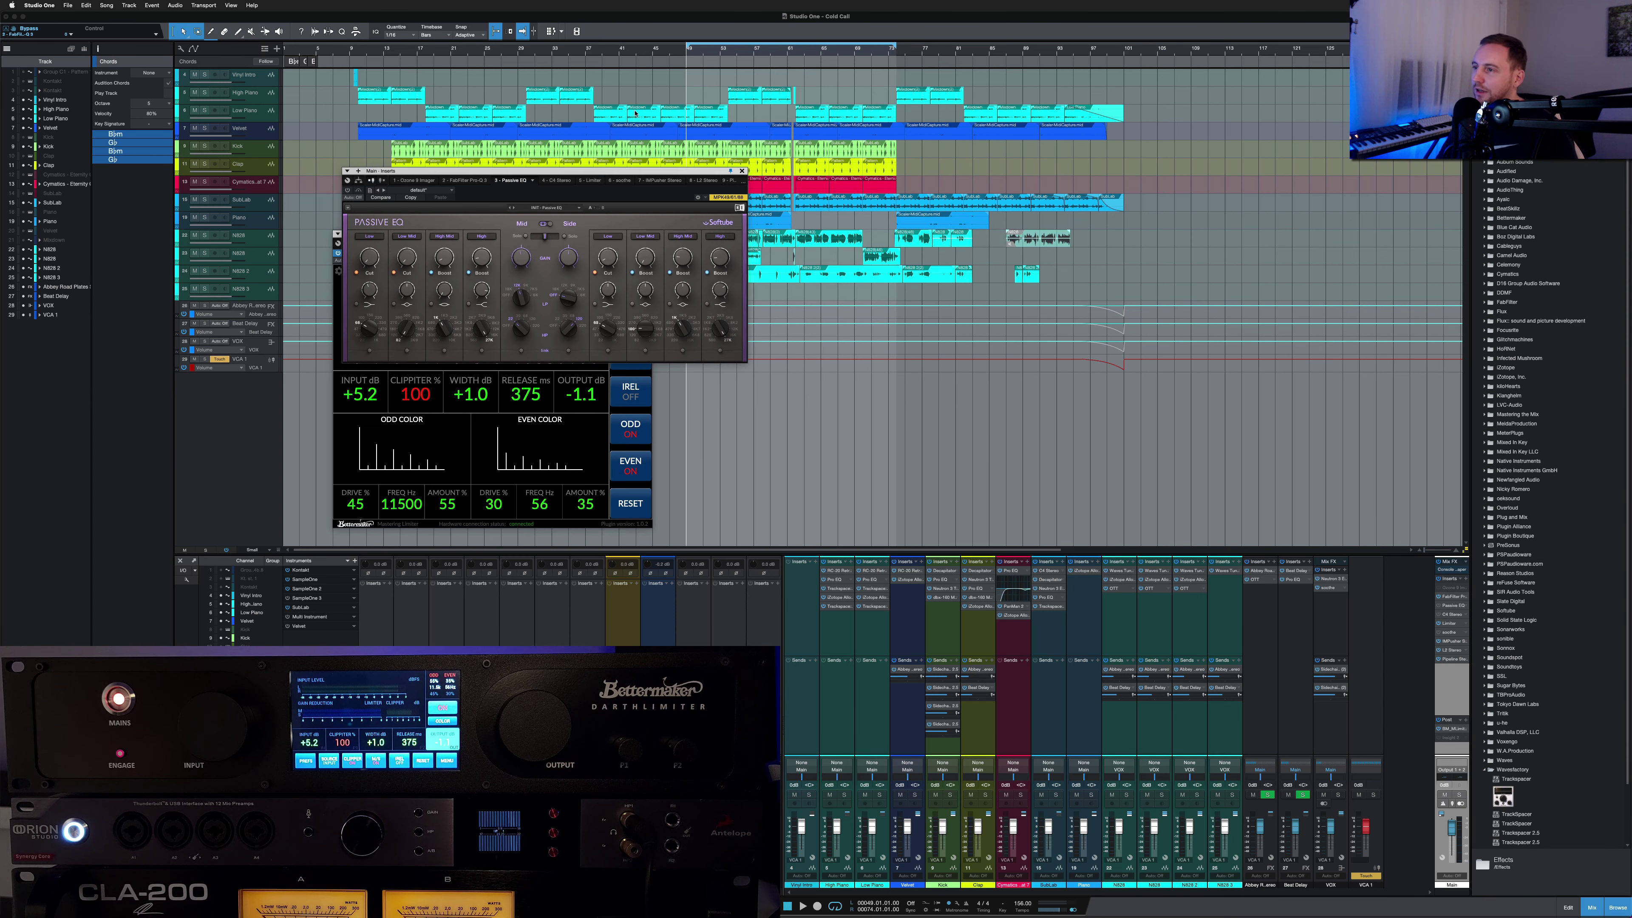
left_click_drag(662, 172, 943, 104)
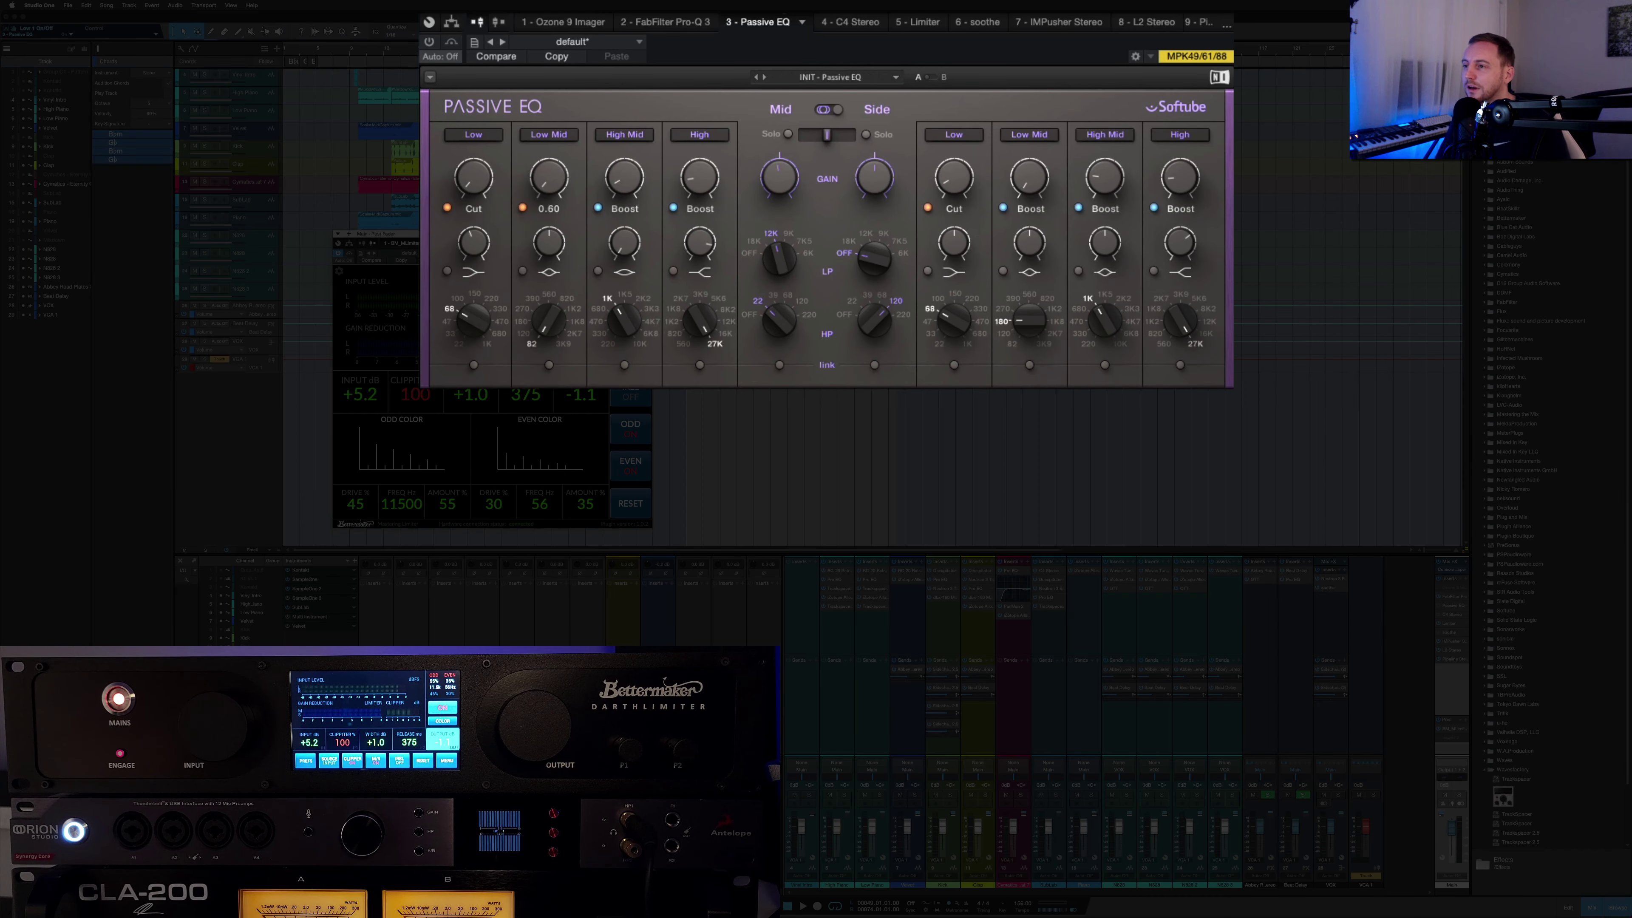
mouse_move(475, 165)
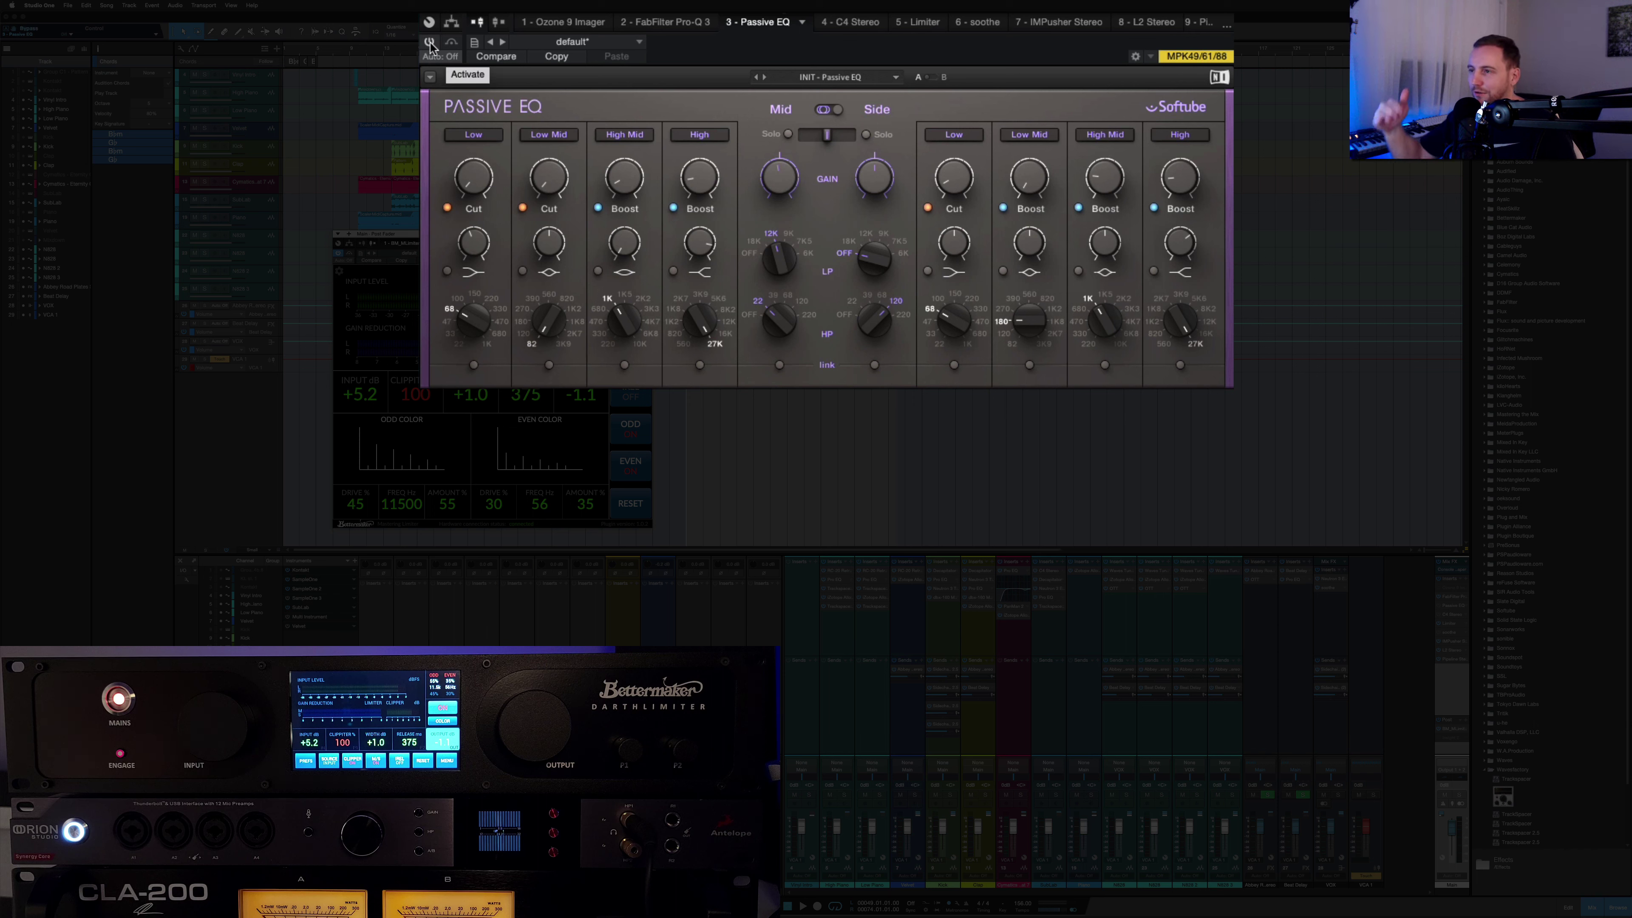
Step: Play the song with the Passive EQ active, toggle its bypass to compare the sound, and close its window
key("space")
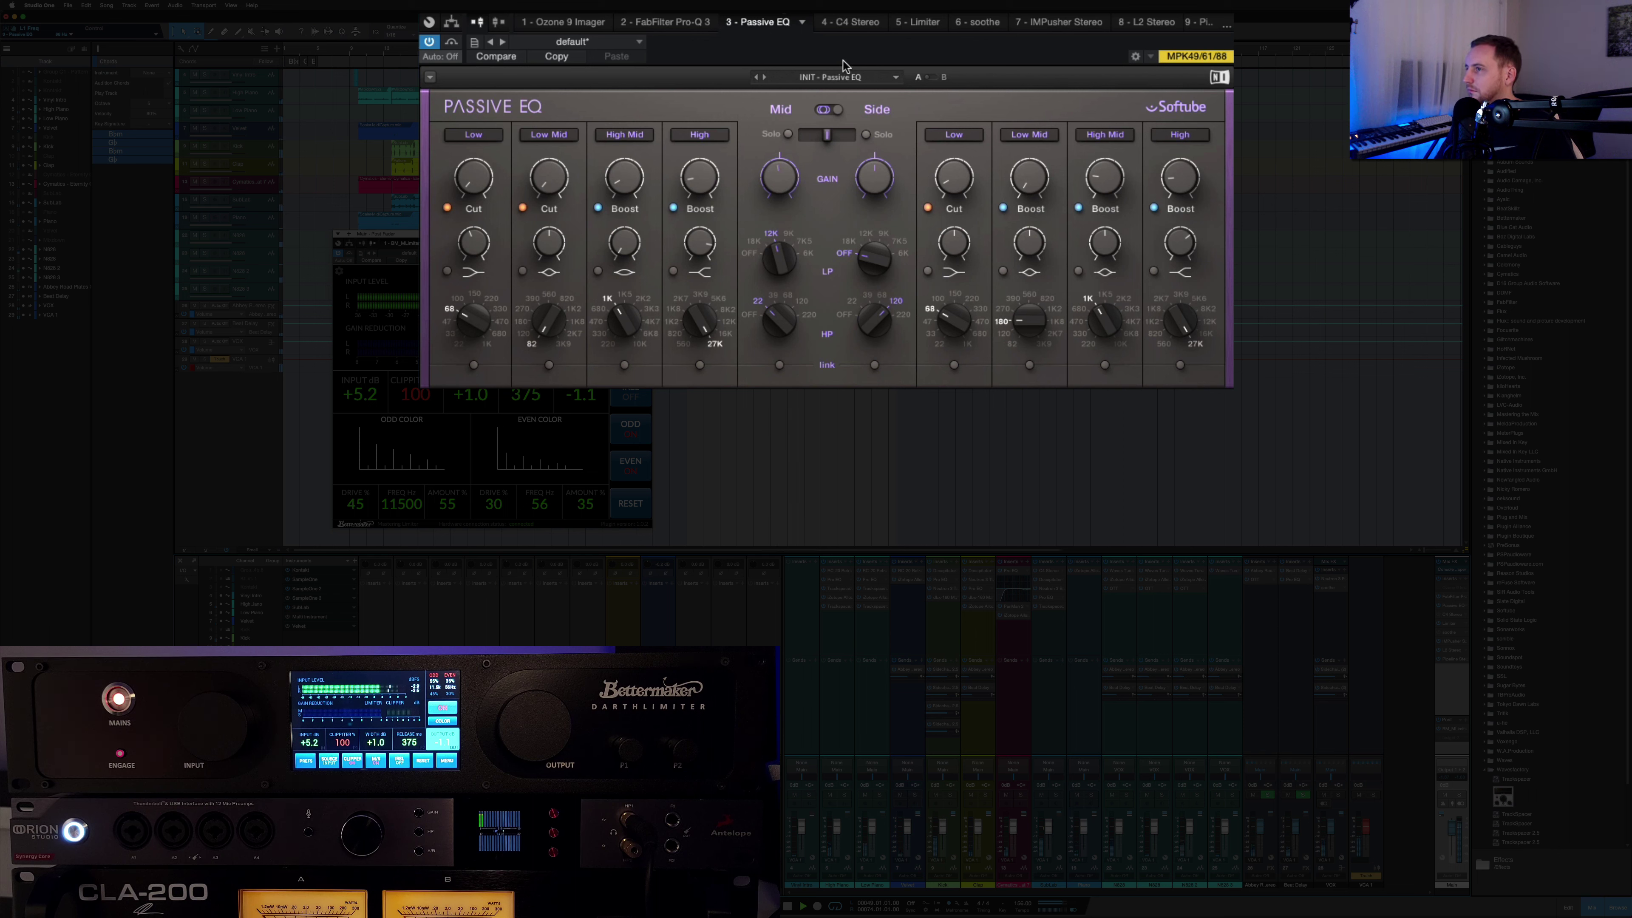
left_click(451, 43)
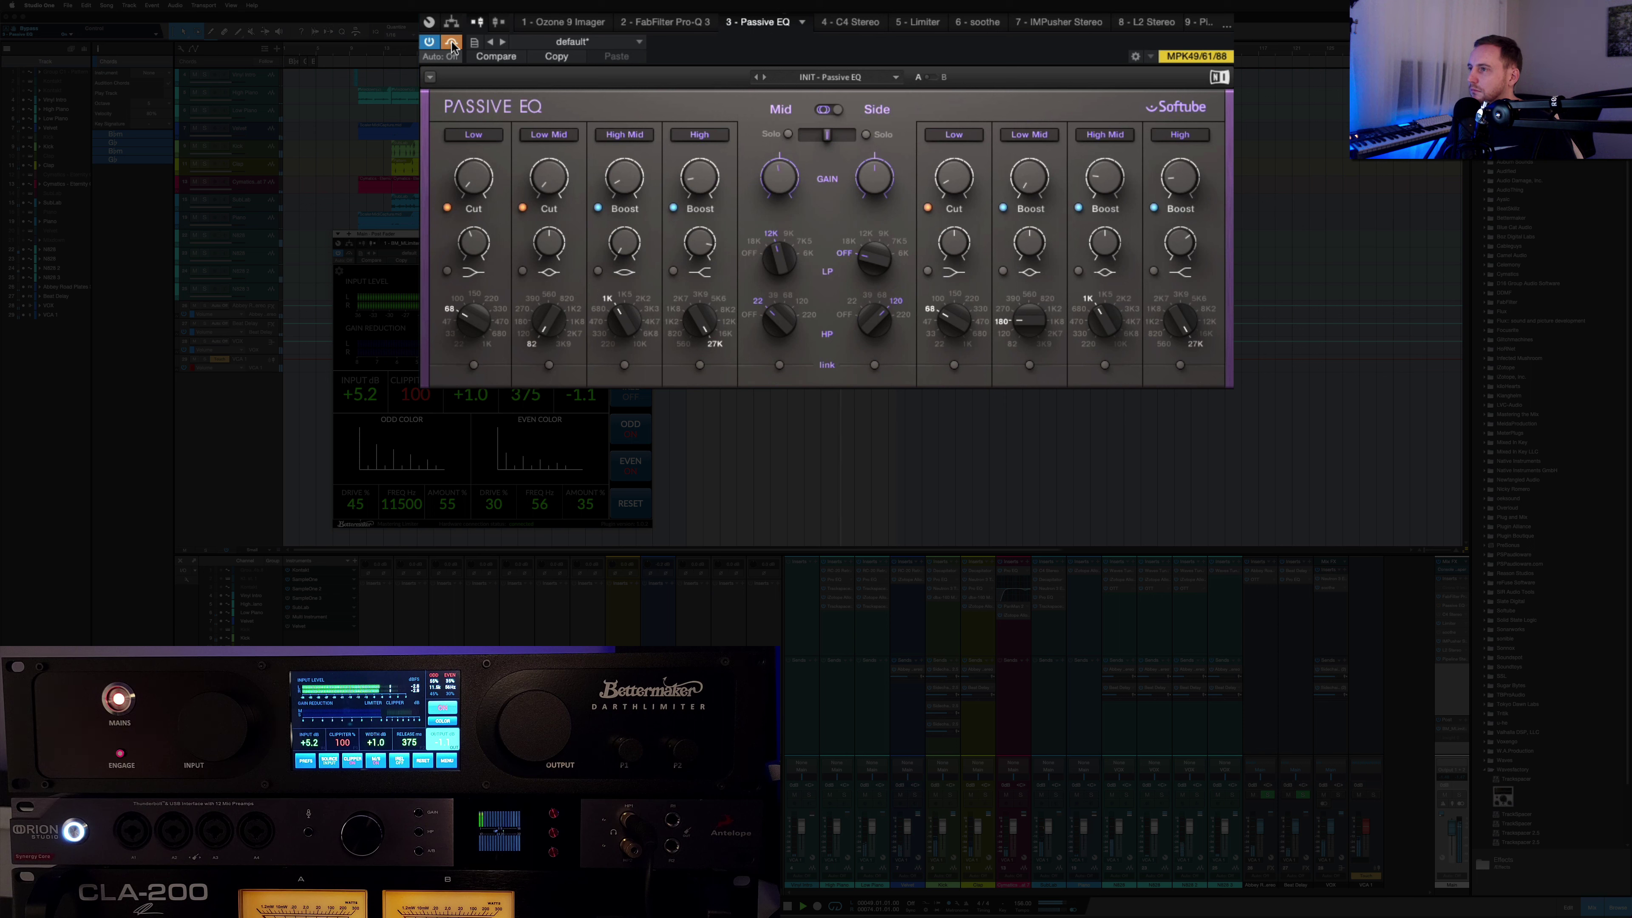
left_click(452, 45)
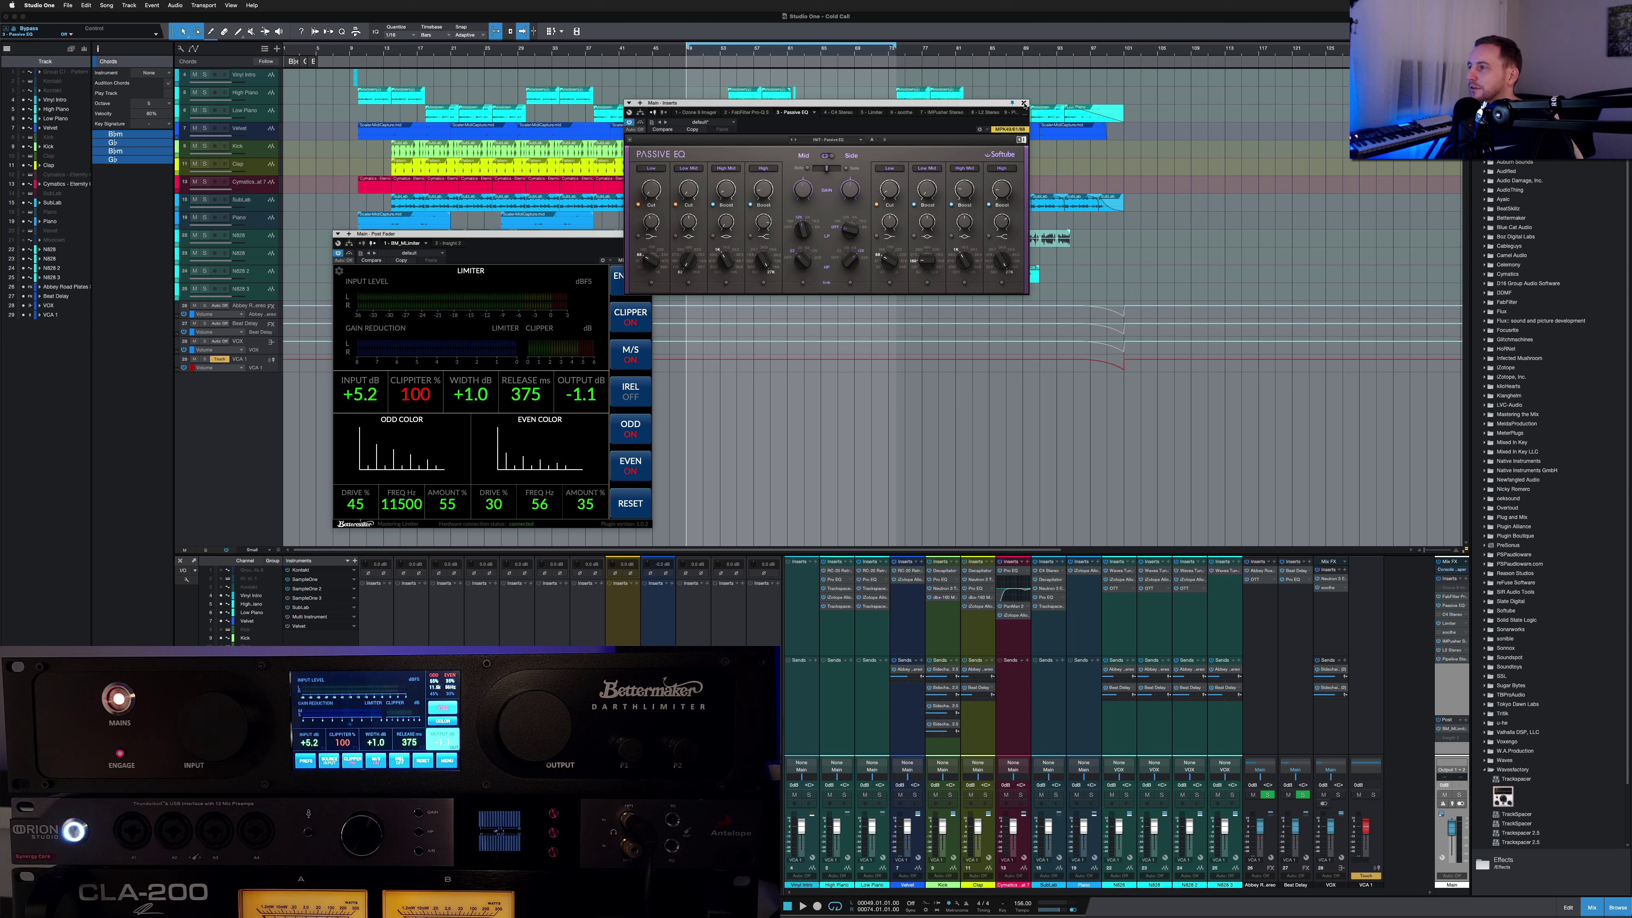
left_click(1024, 104)
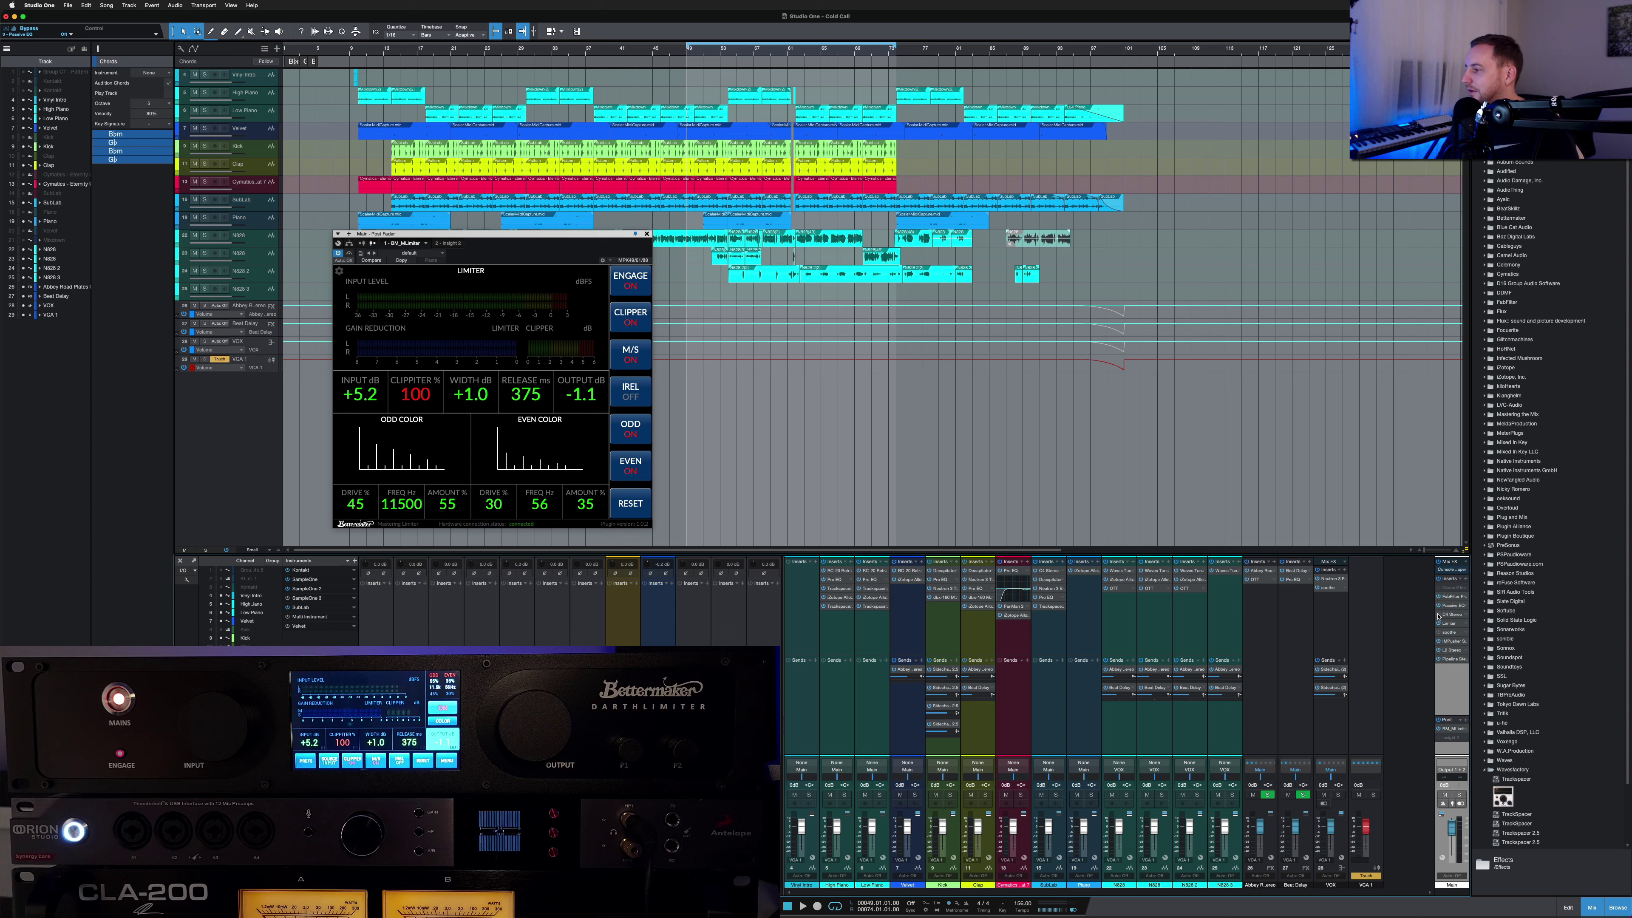
Step: Open the C4 Stereo insert on the Main channel, activate it during playback, and toggle its bypass to compare the sound
left_click(1439, 614)
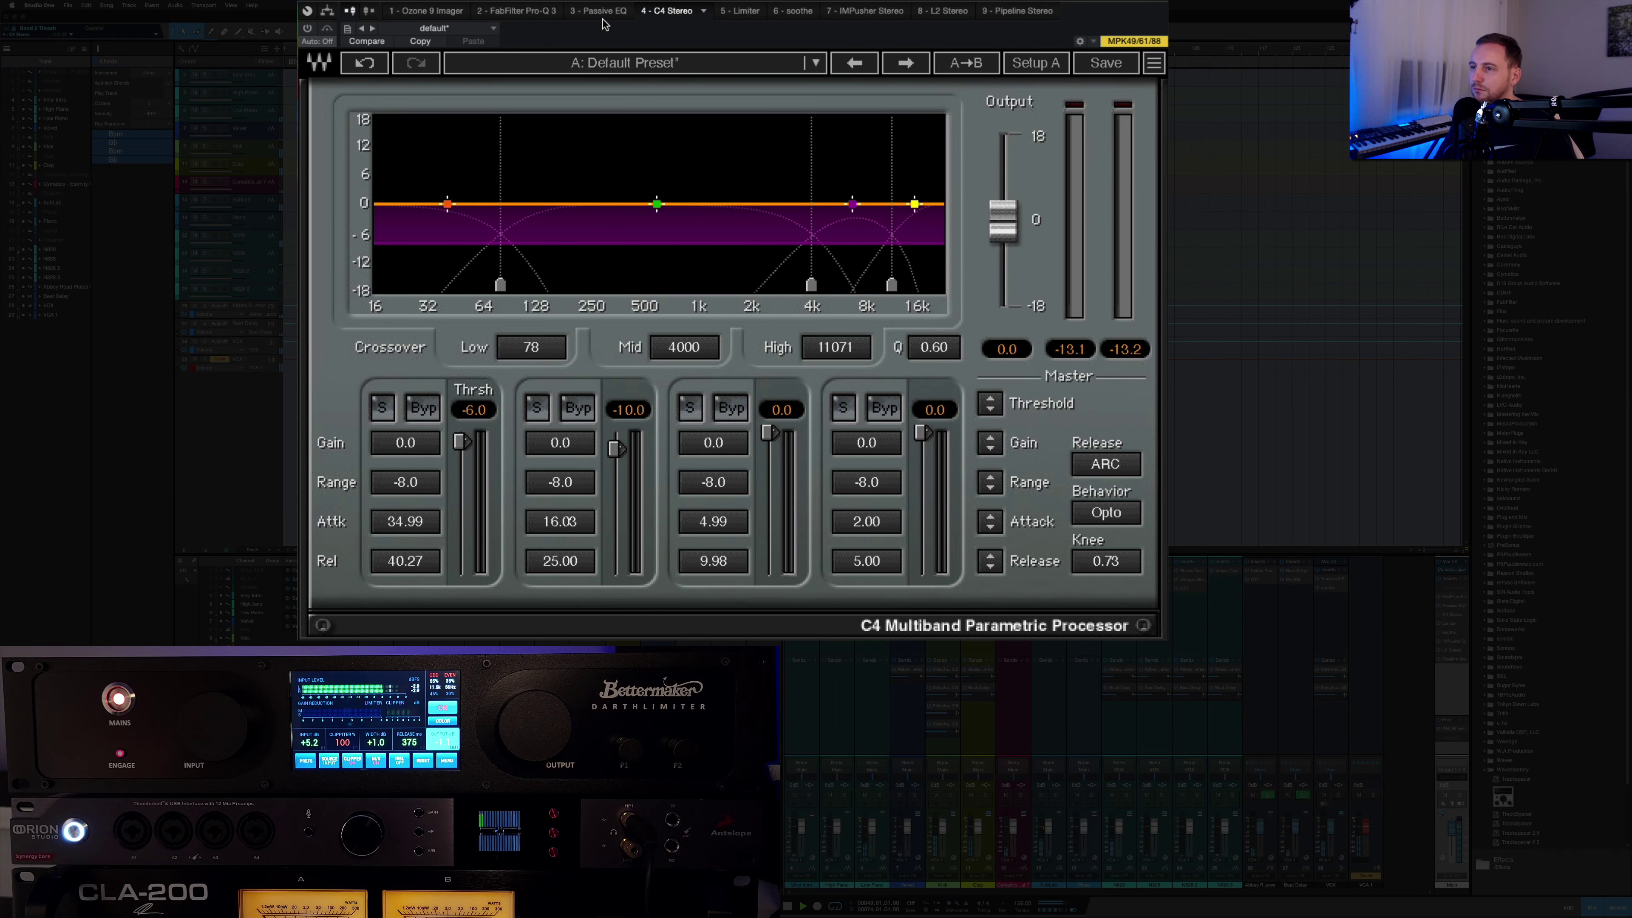
left_click(309, 28)
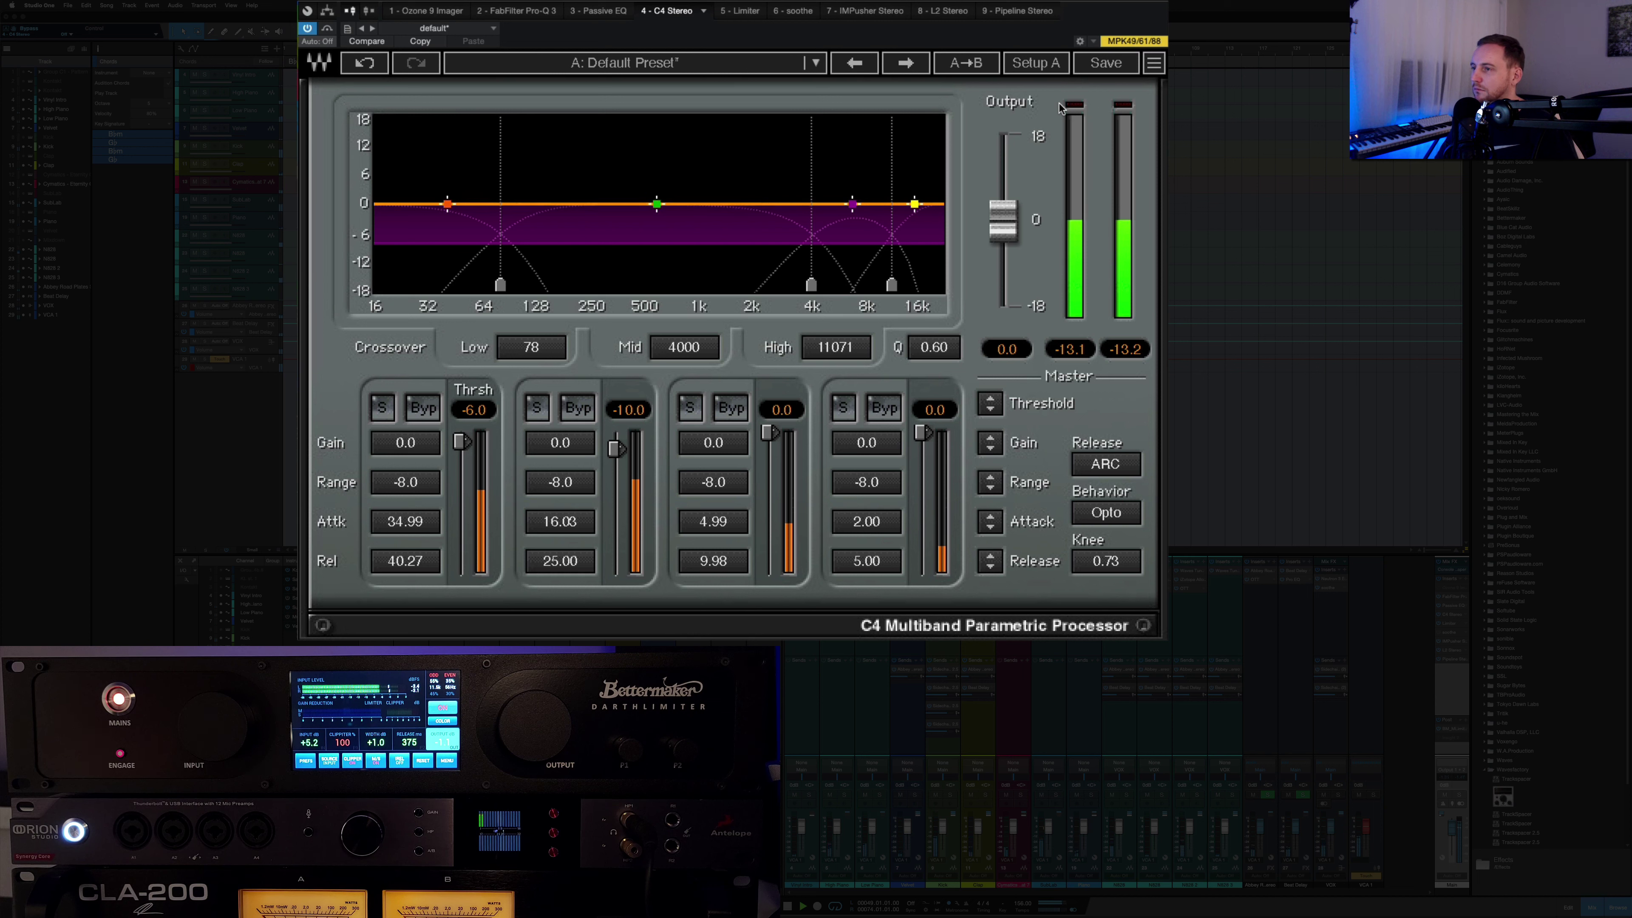
left_click(327, 29)
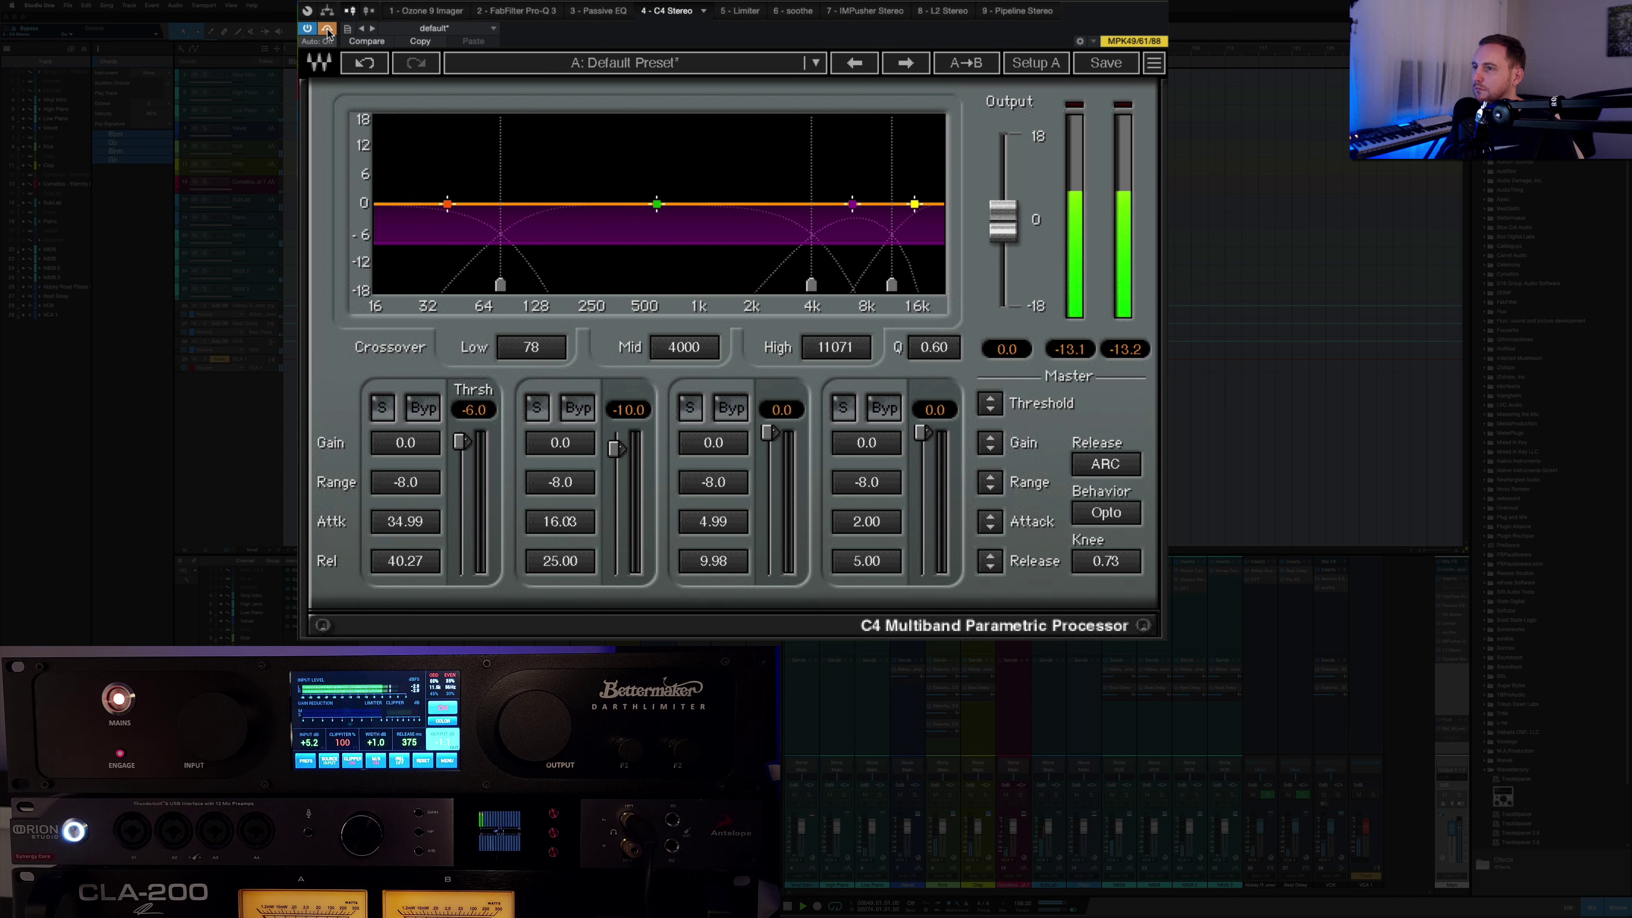
left_click(327, 28)
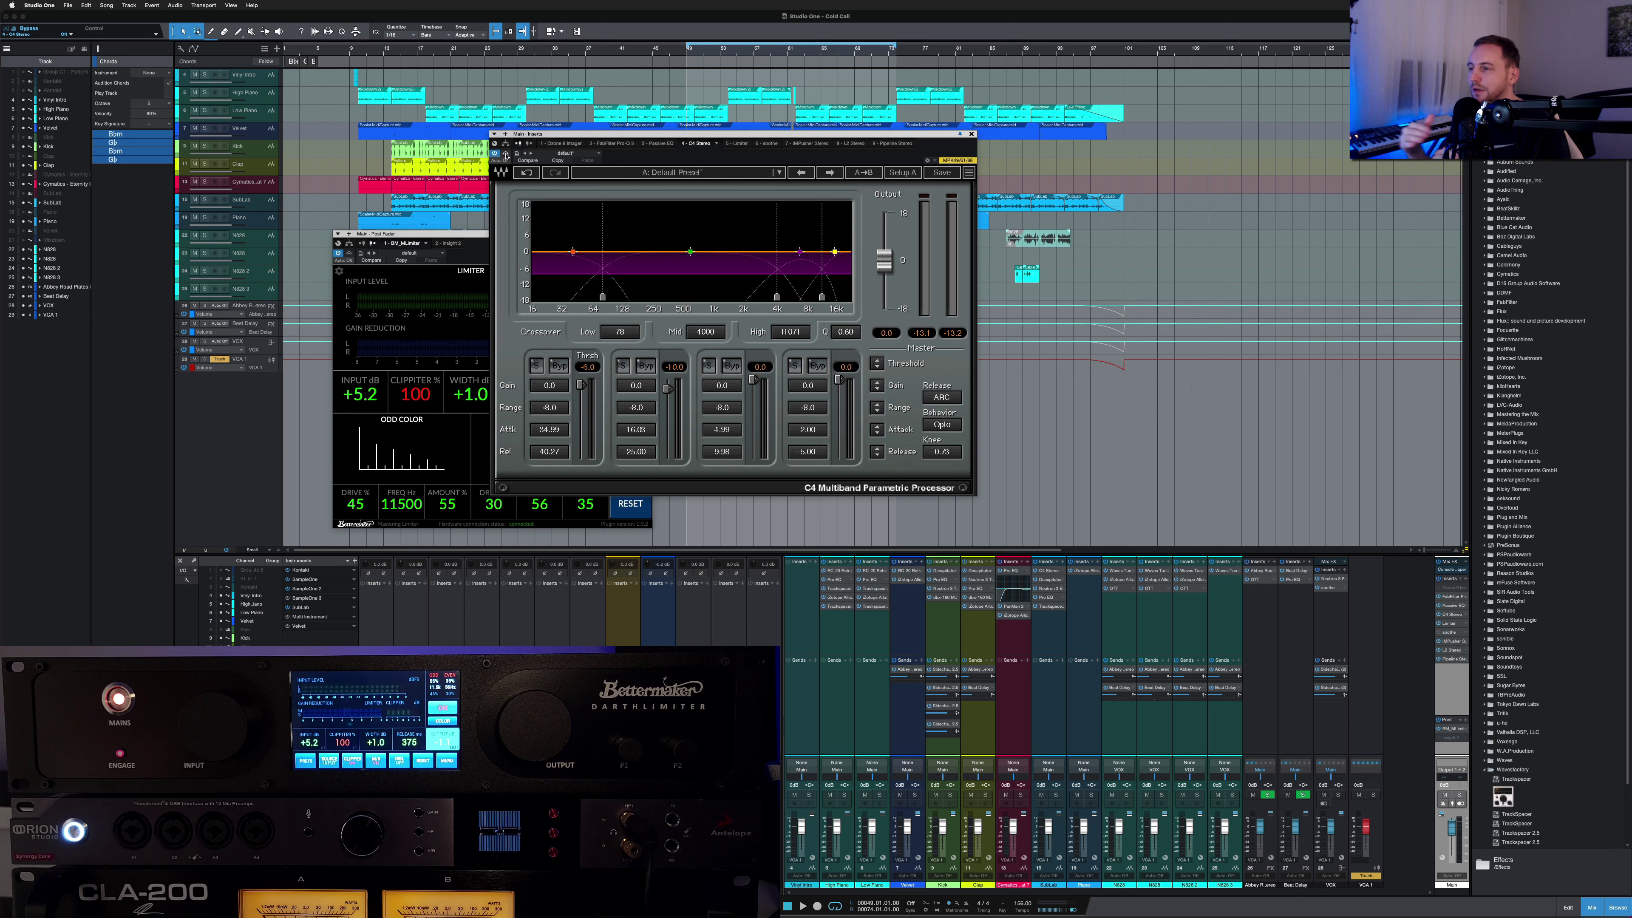
Step: Examine the C4's low and mid crossover points and close its window
left_click(603, 297)
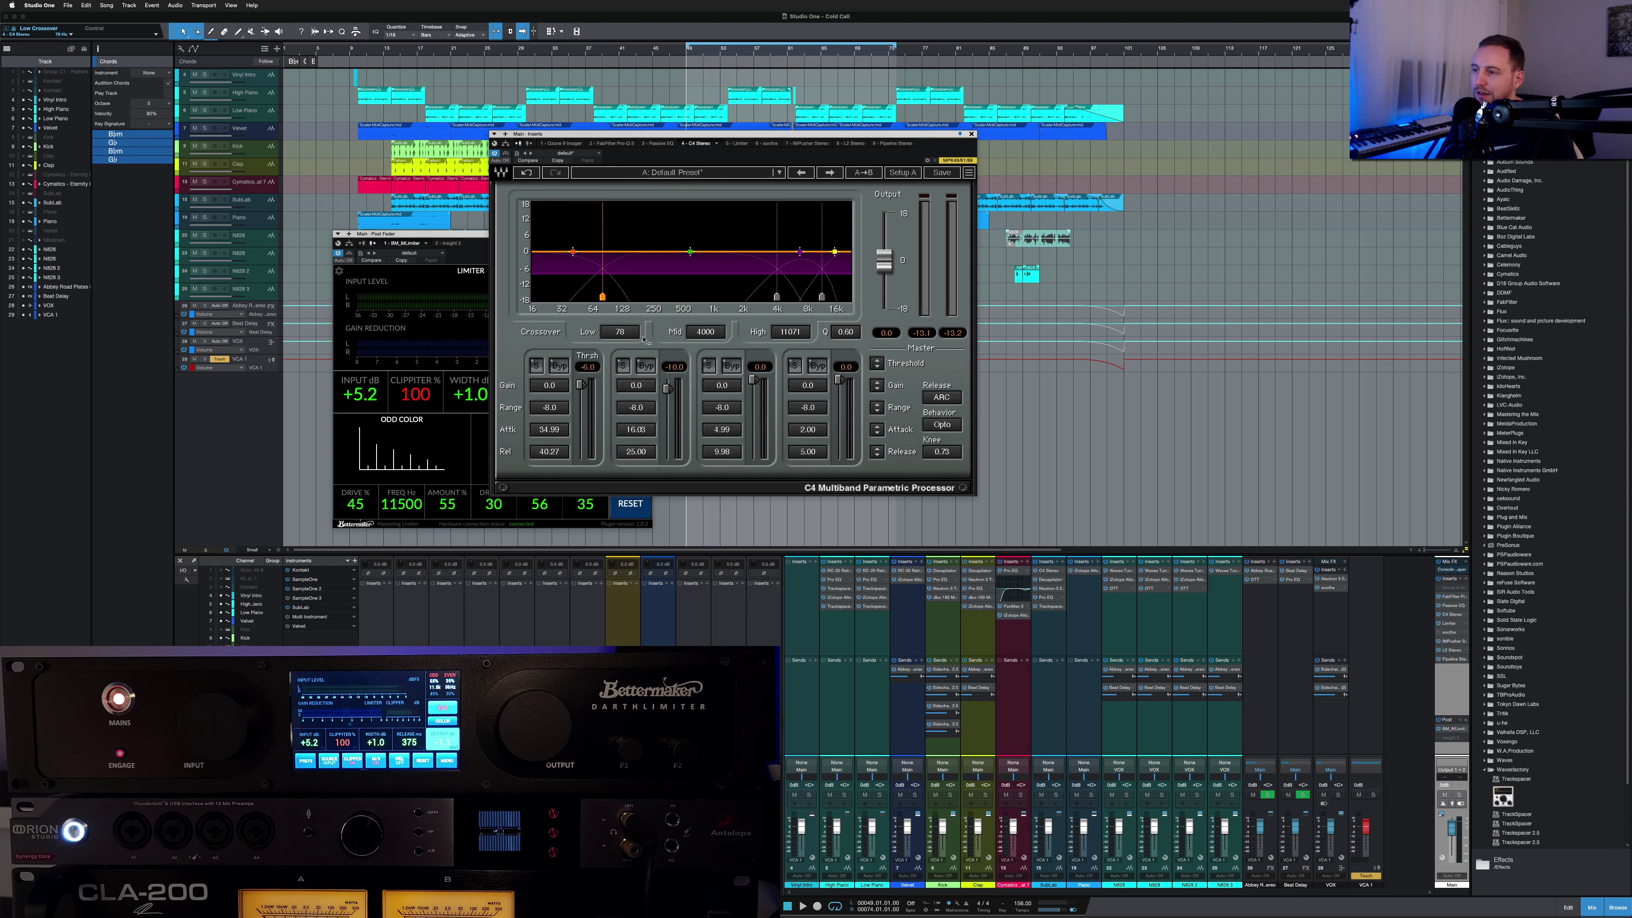
left_click(777, 298)
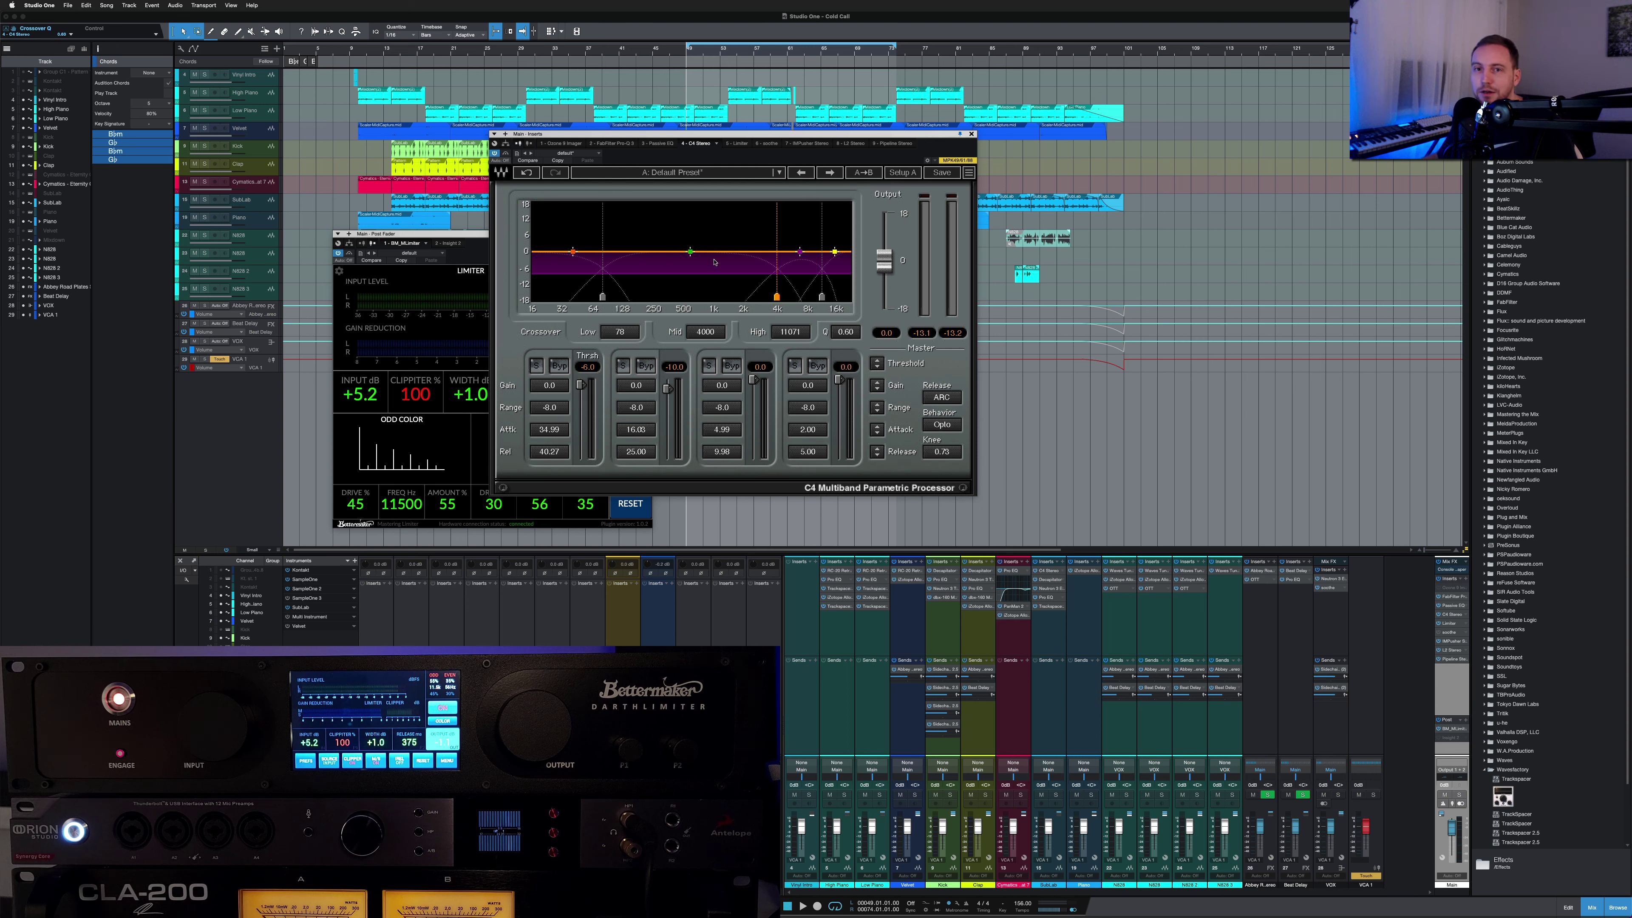
left_click(970, 134)
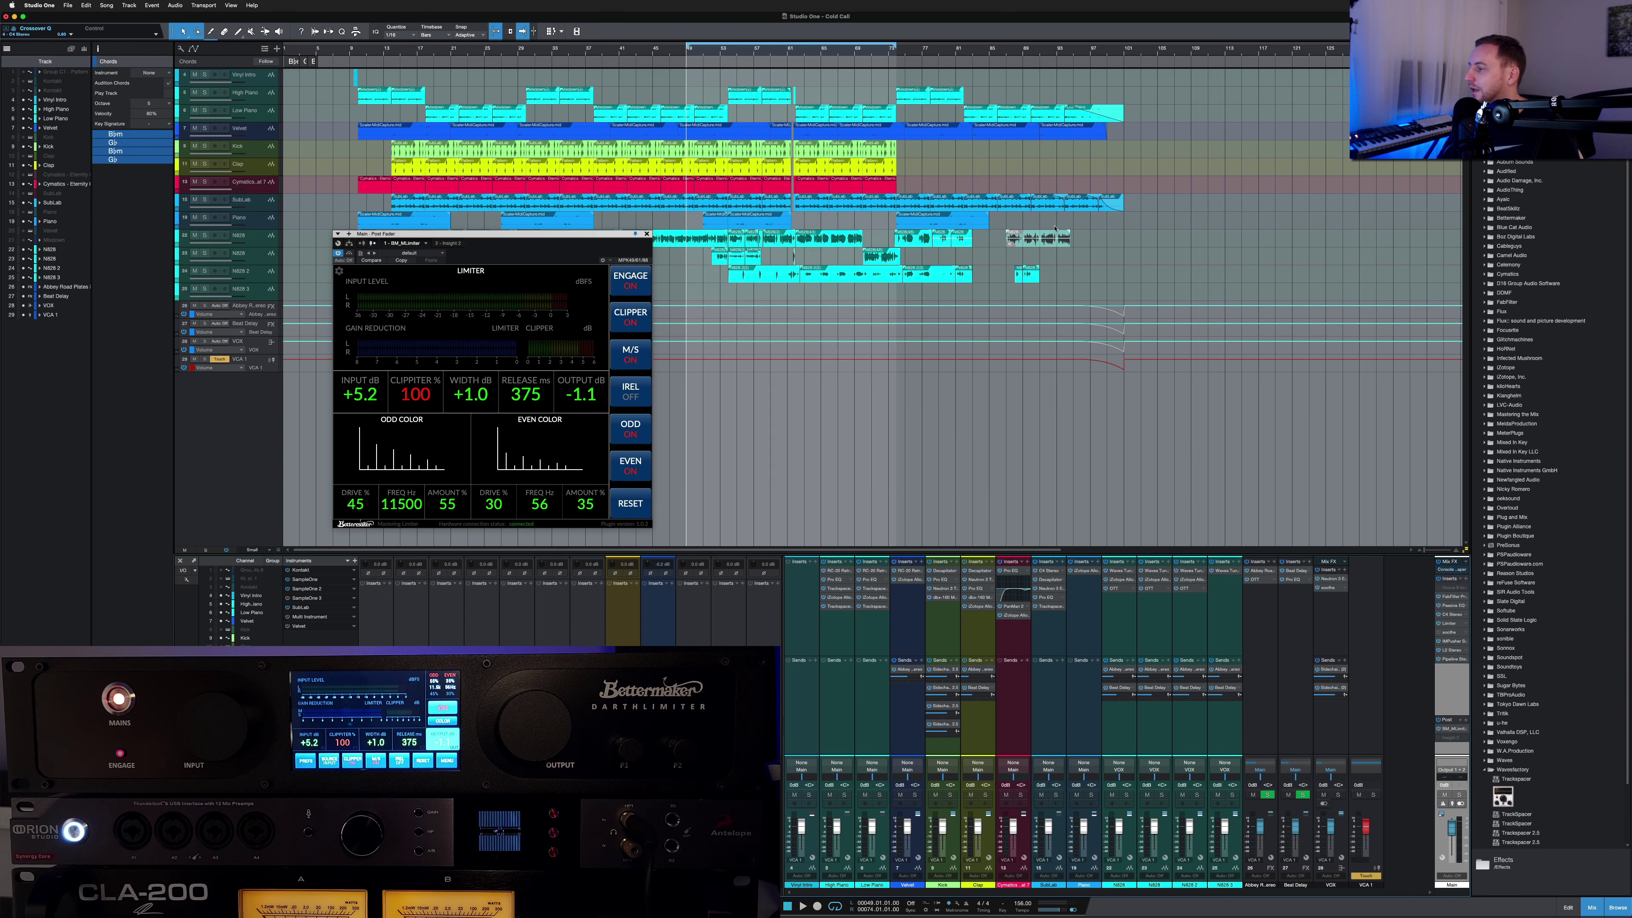
Step: Open the Limiter insert on the Main channel, compare the song with it bypassed and active during playback, and close its window
left_click(1451, 623)
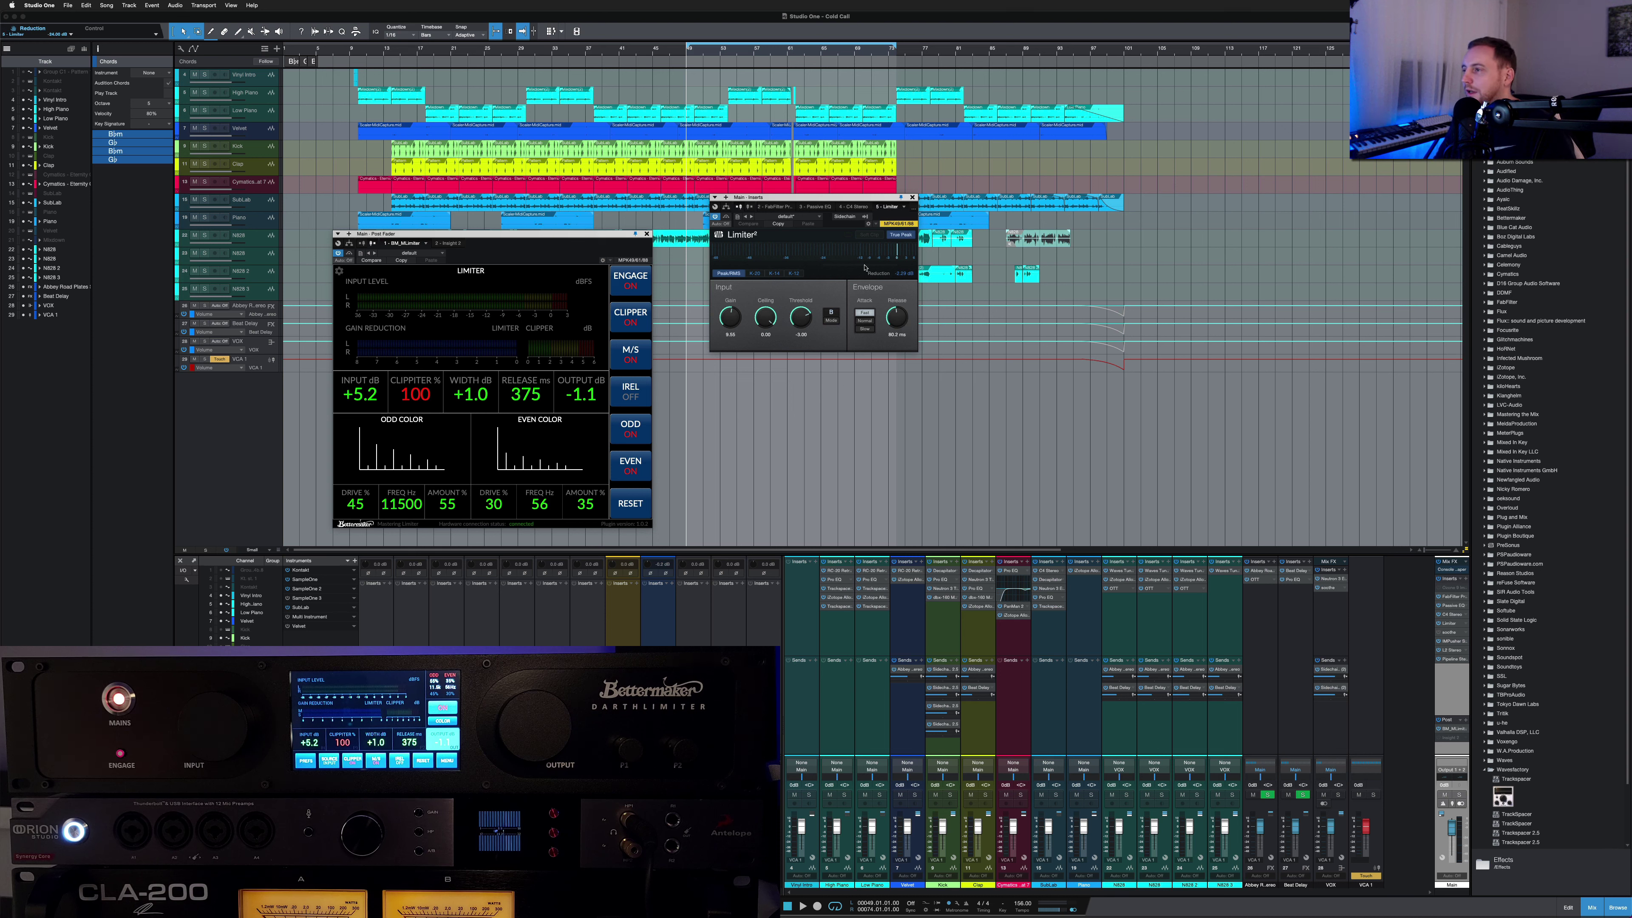
left_click(913, 197)
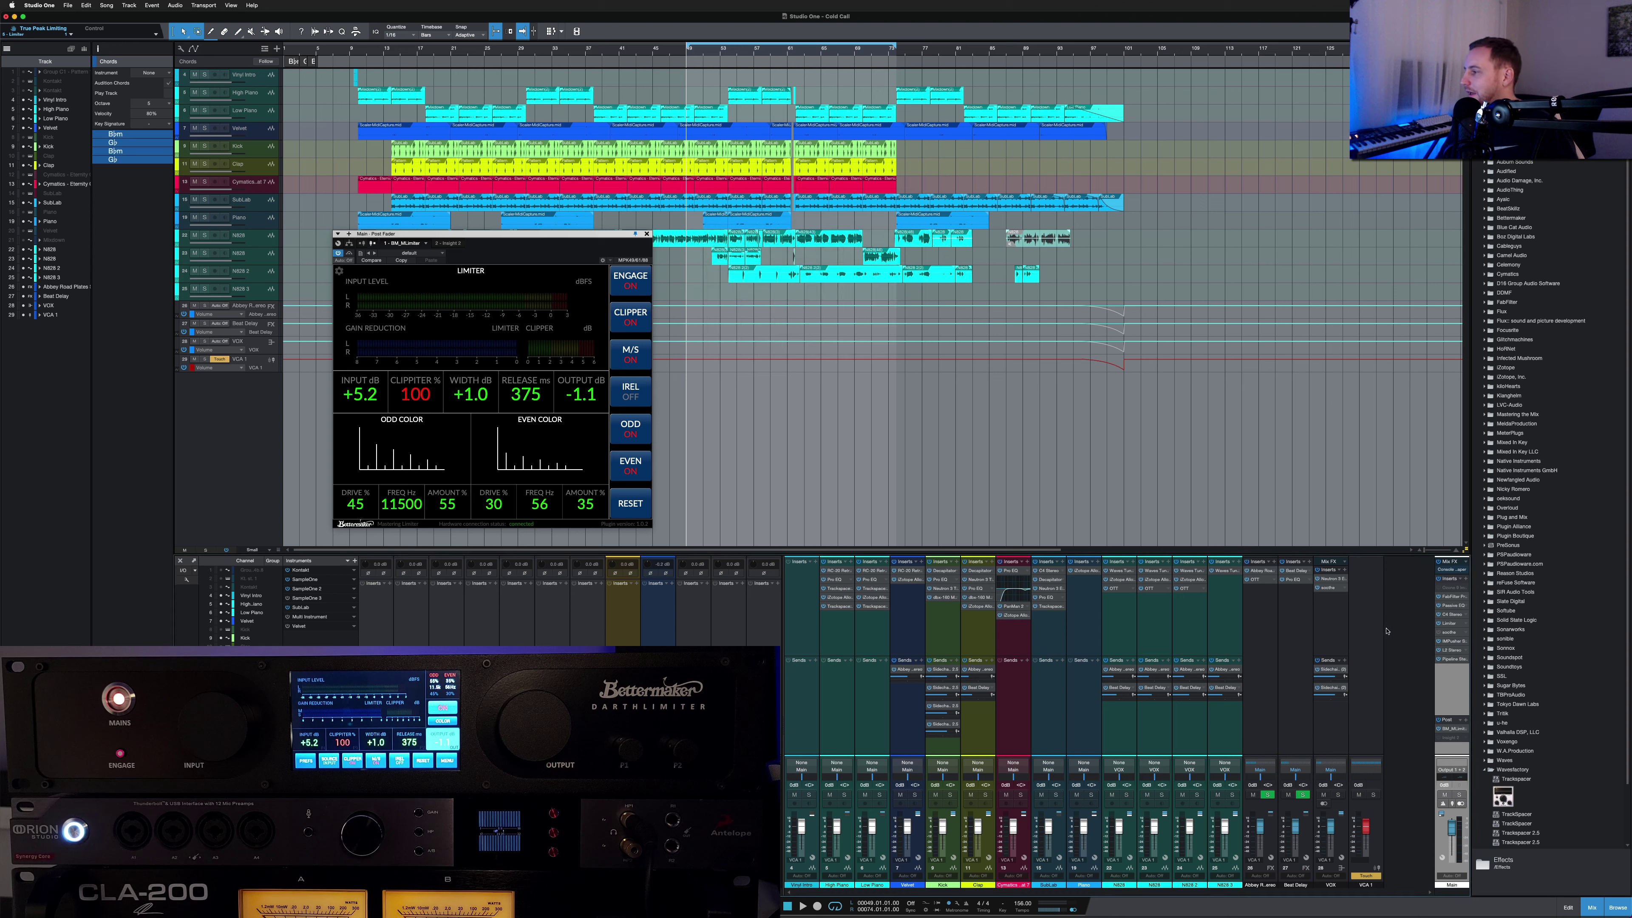
left_click(1449, 624)
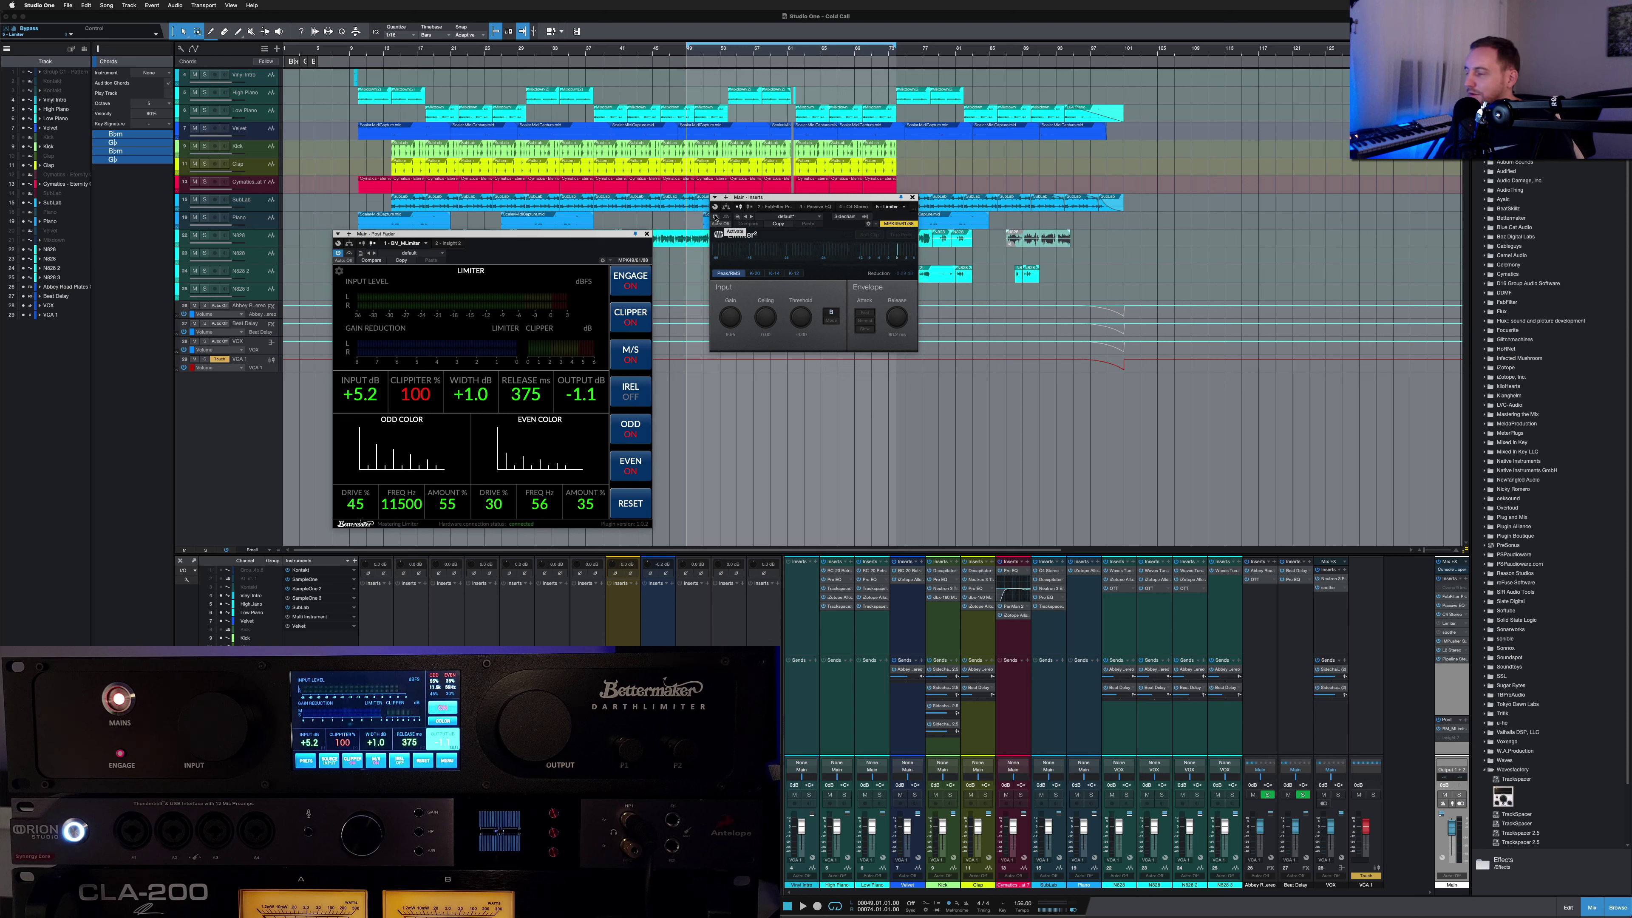
key("space")
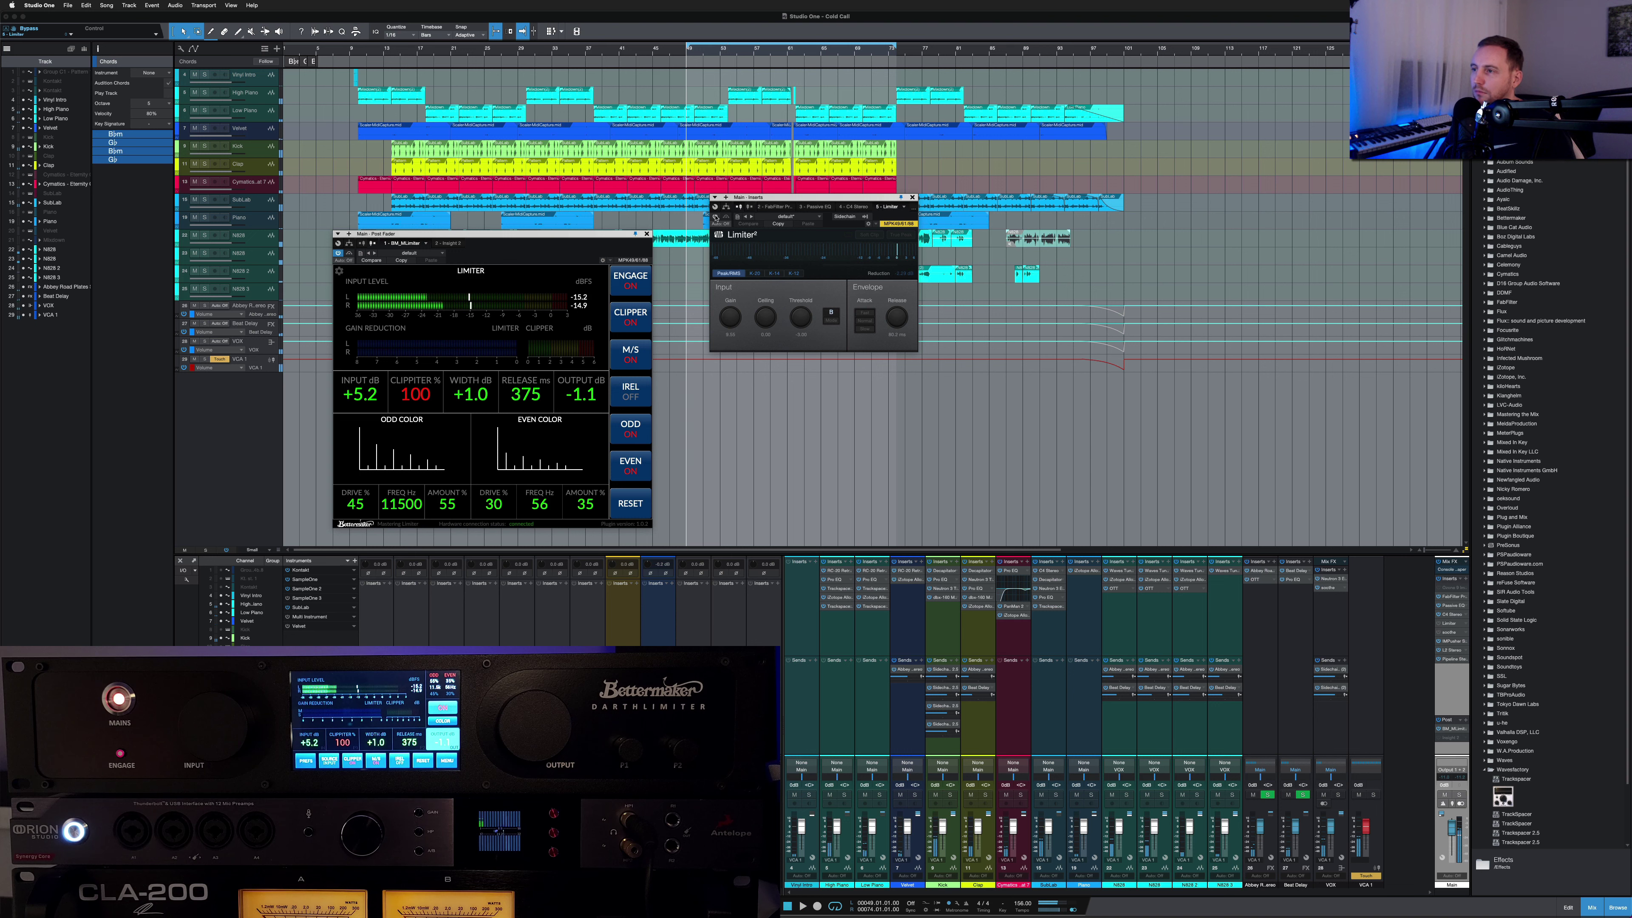
left_click(716, 216)
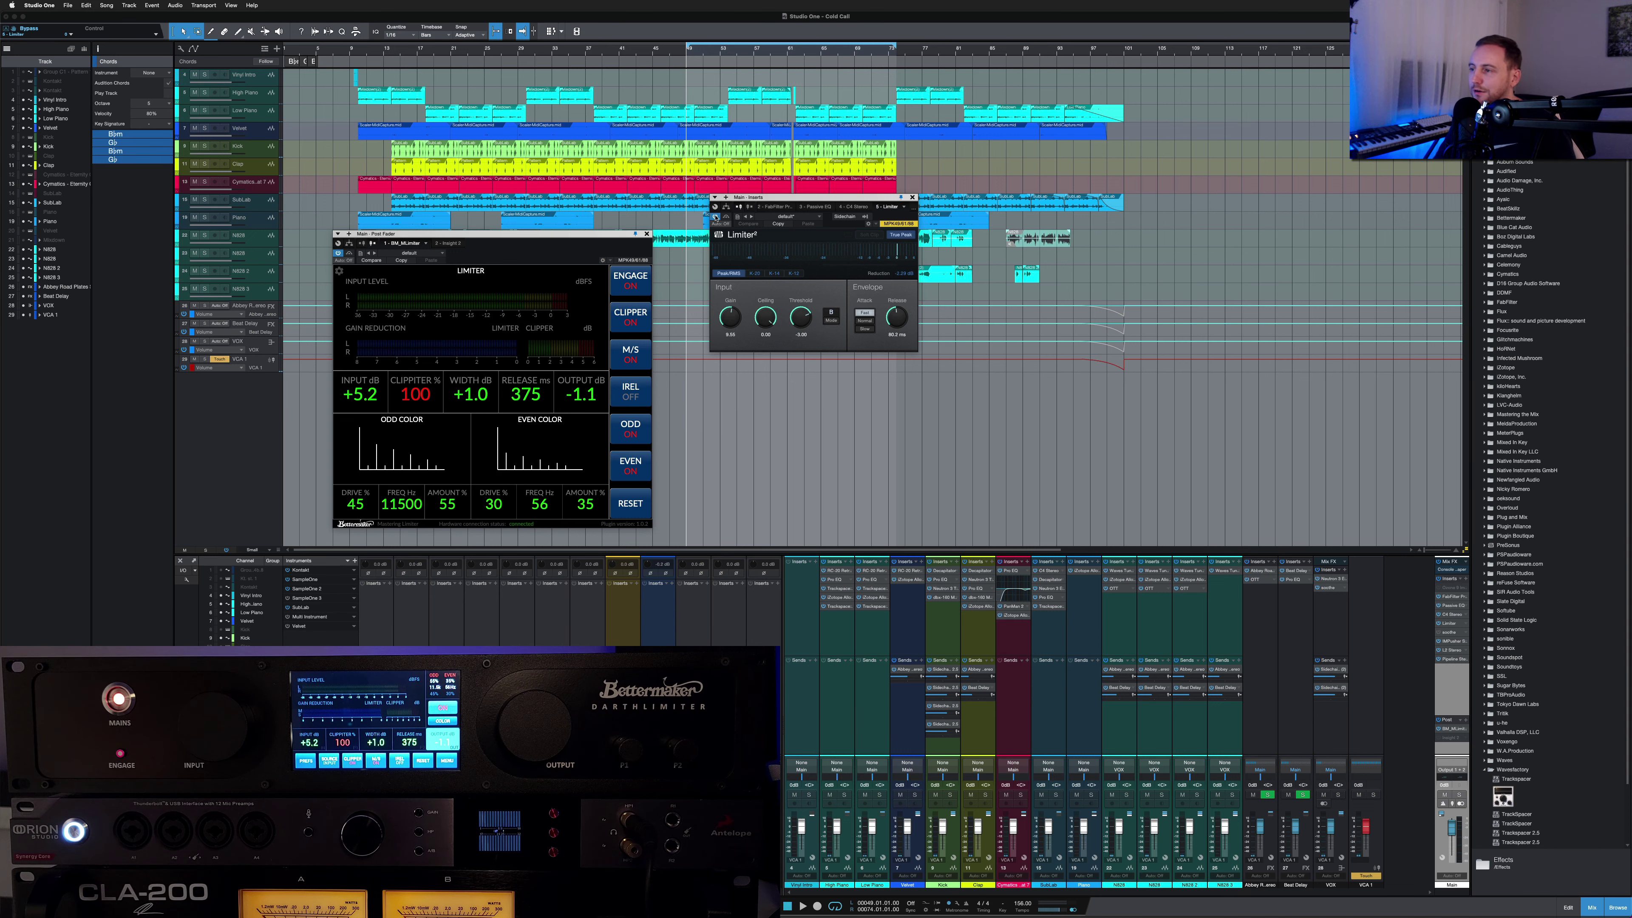
key("space")
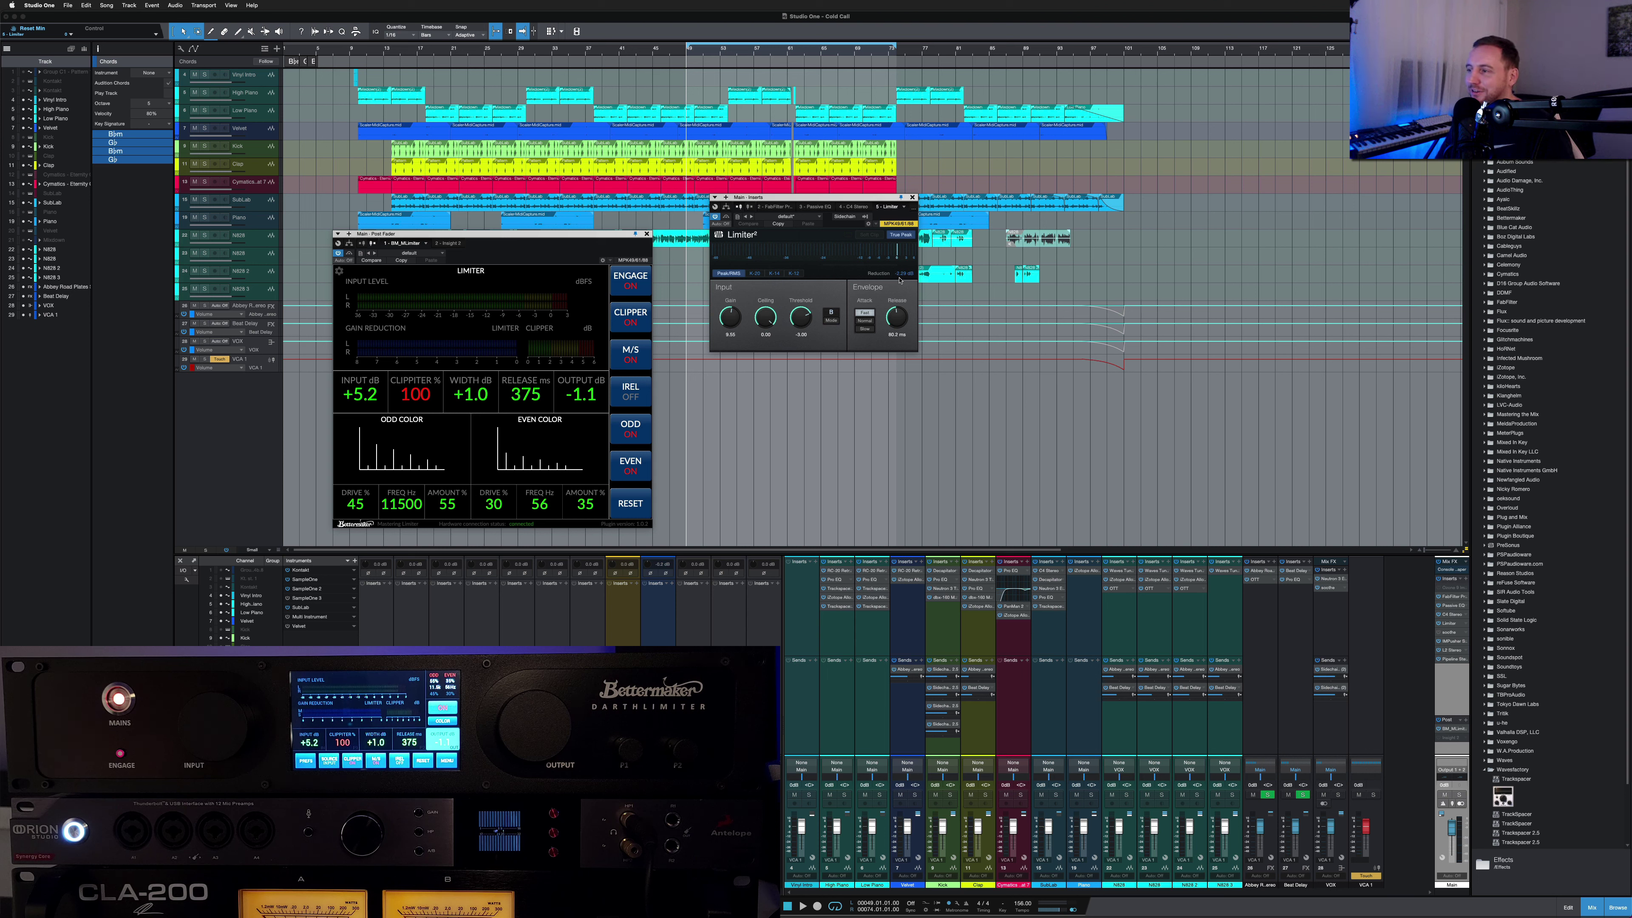
left_click(911, 198)
Step: Open the Main channel's soothe insert, toggle its bypass during playback to compare the sound, and close its window
left_click(1462, 633)
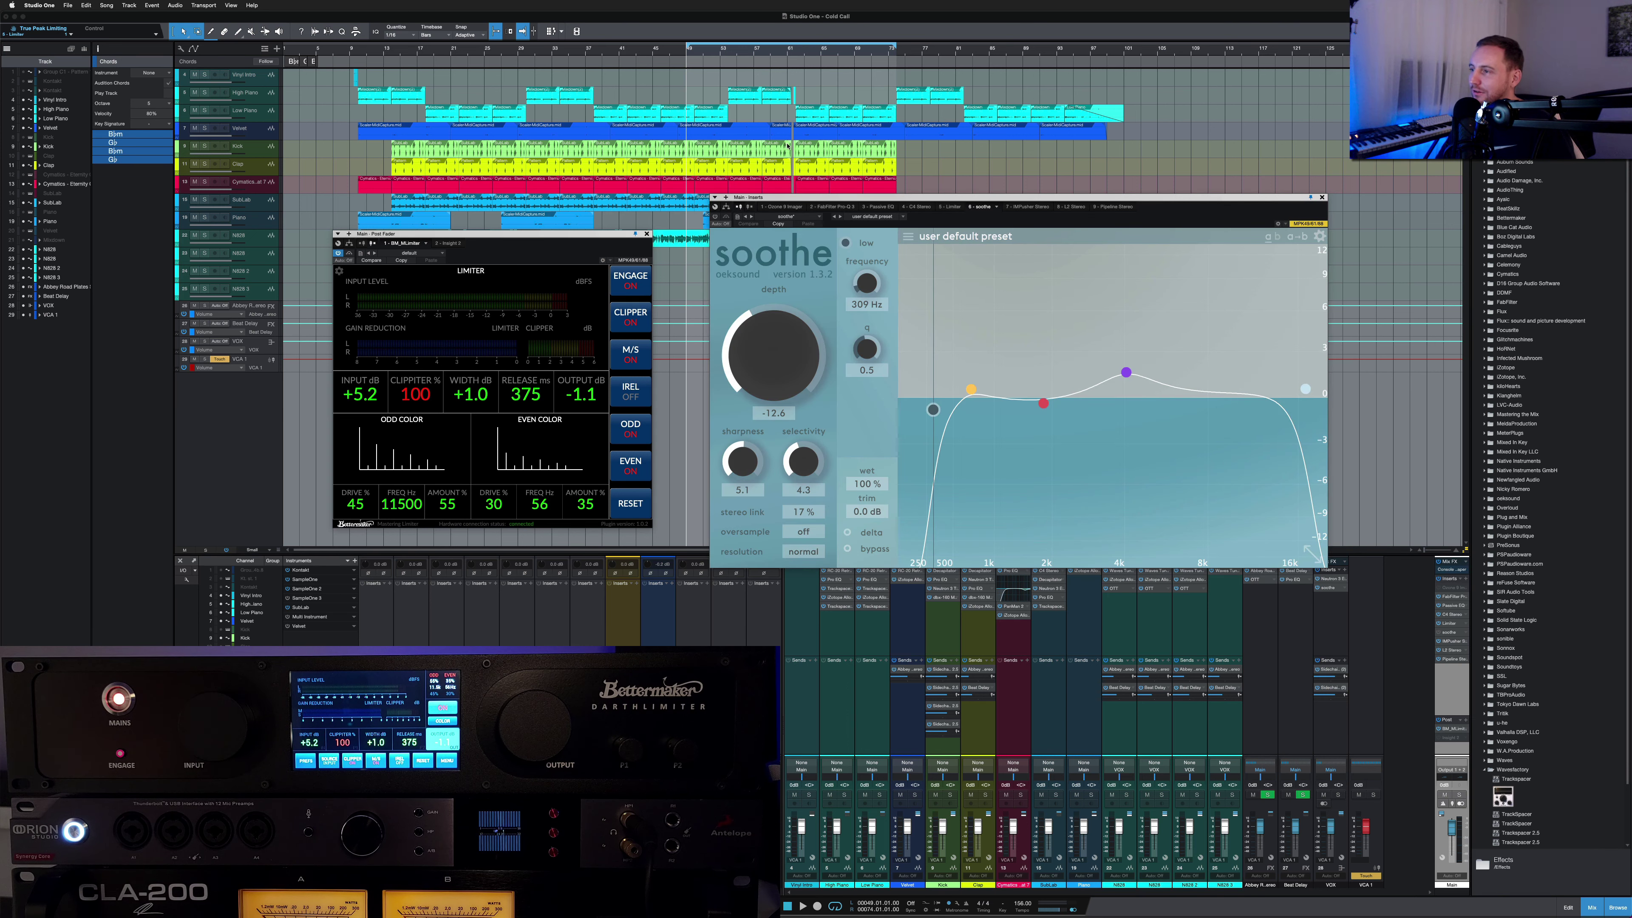
left_click_drag(958, 202, 799, 164)
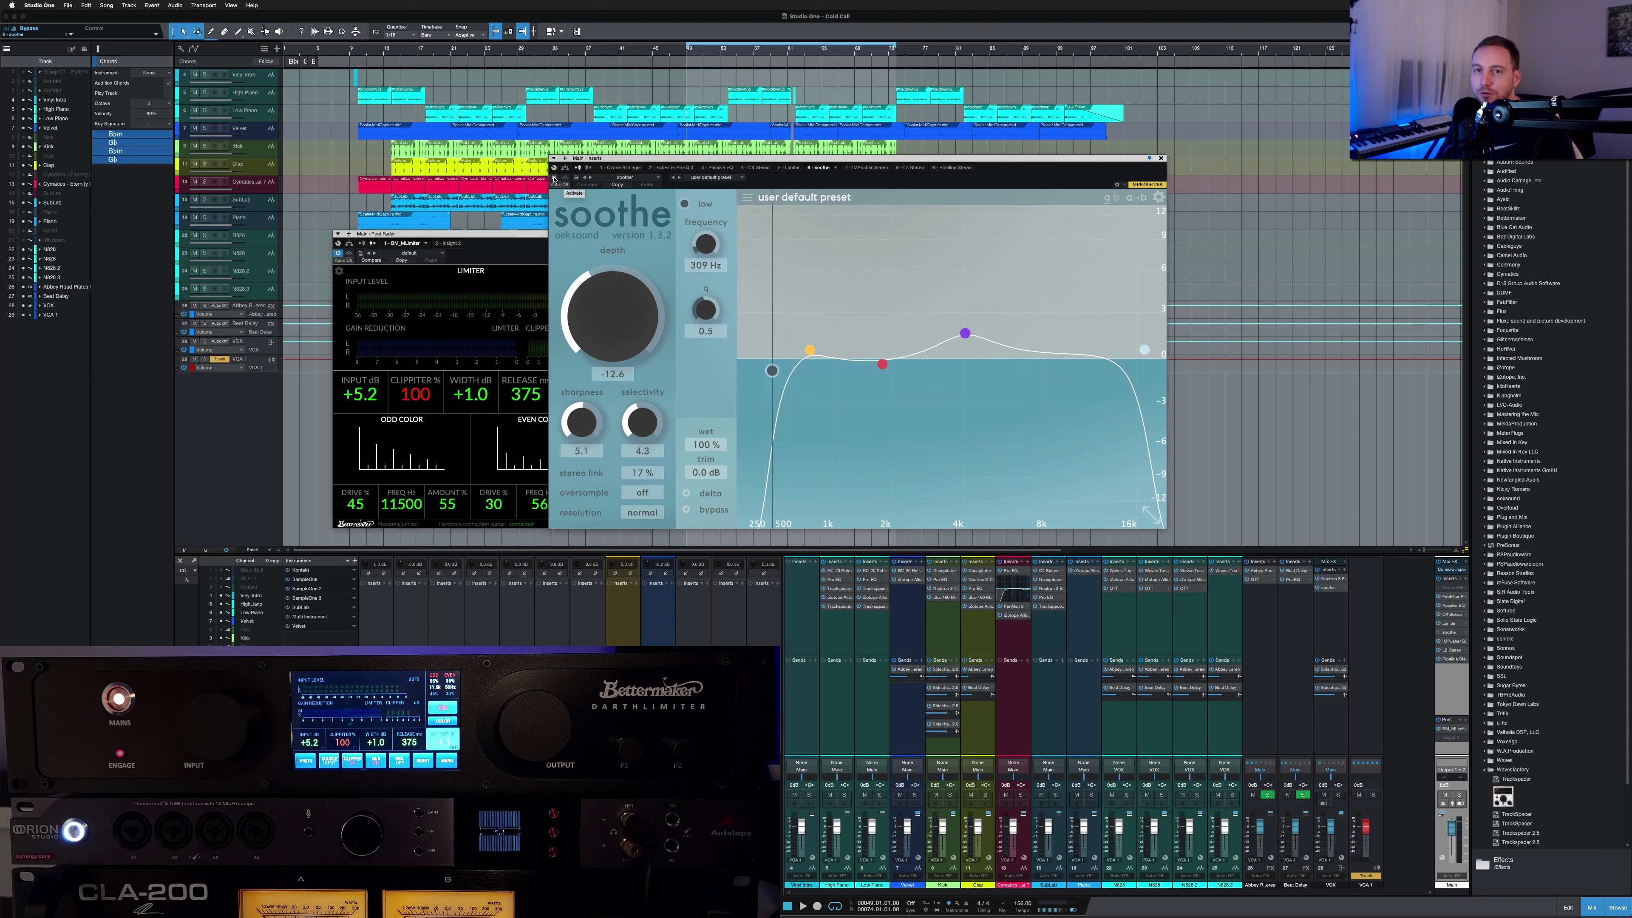
key("space")
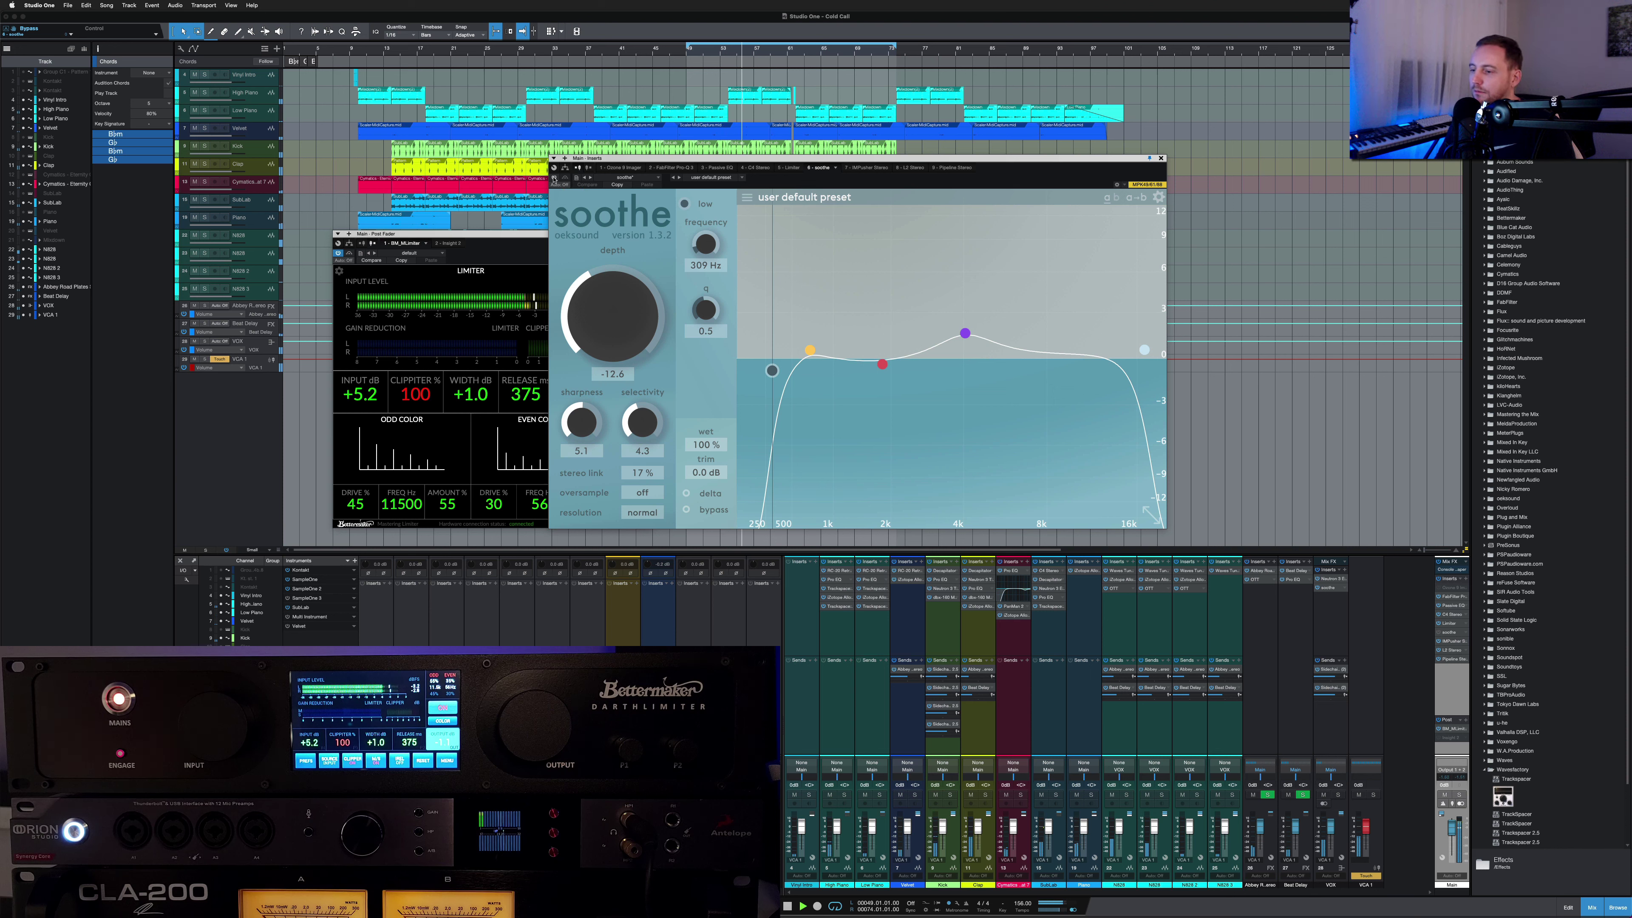
left_click(554, 178)
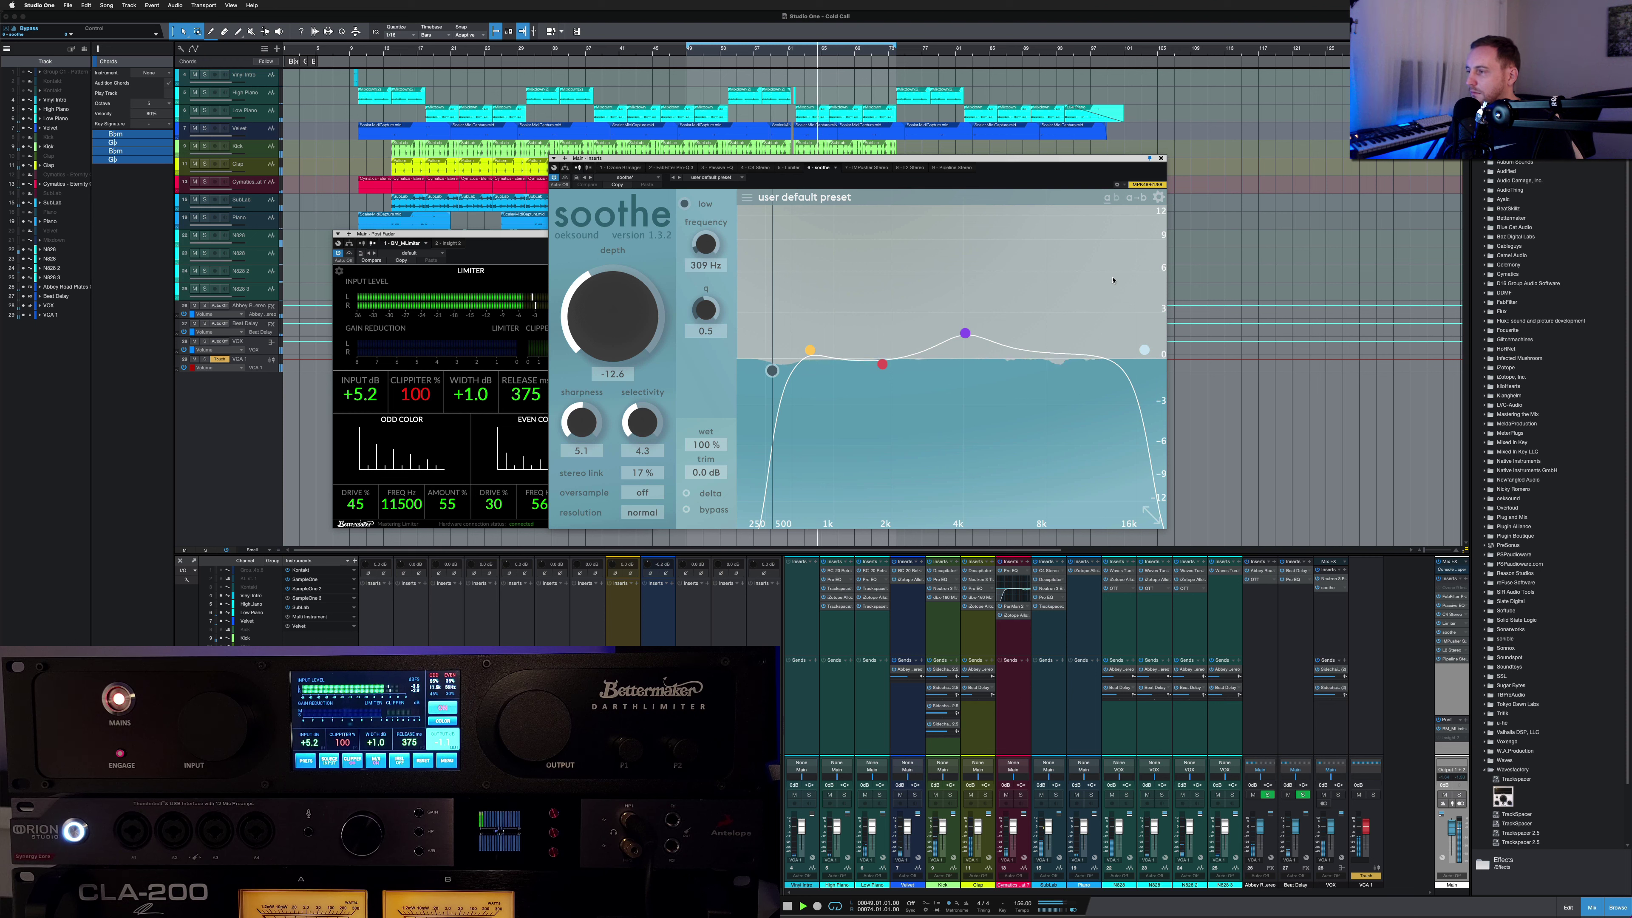
key("space")
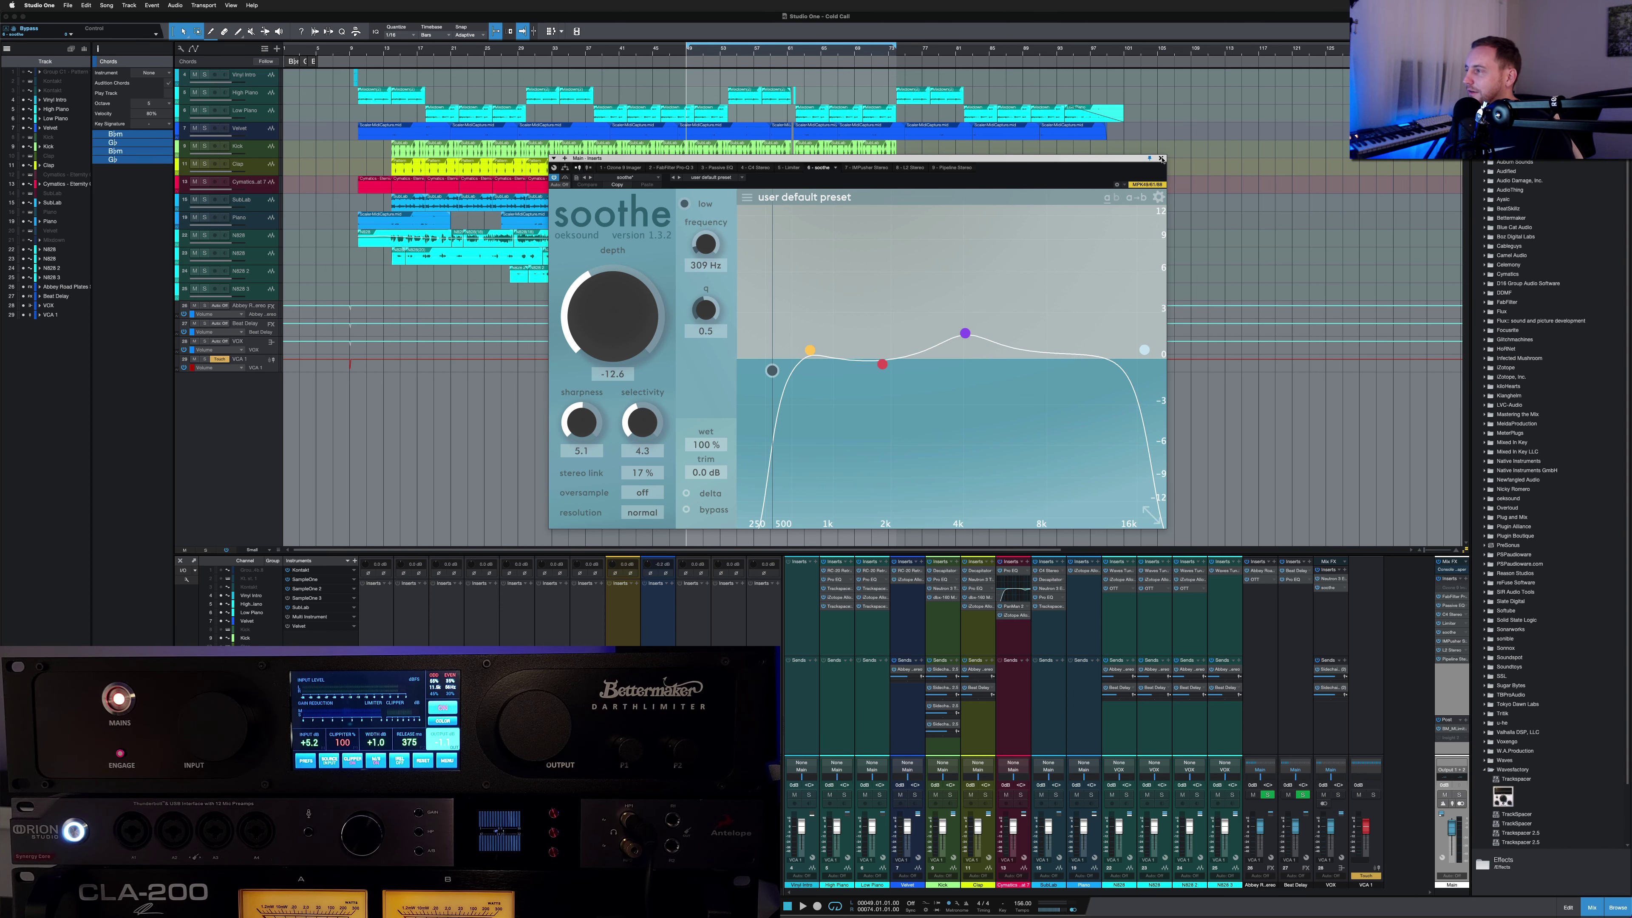
left_click(1161, 158)
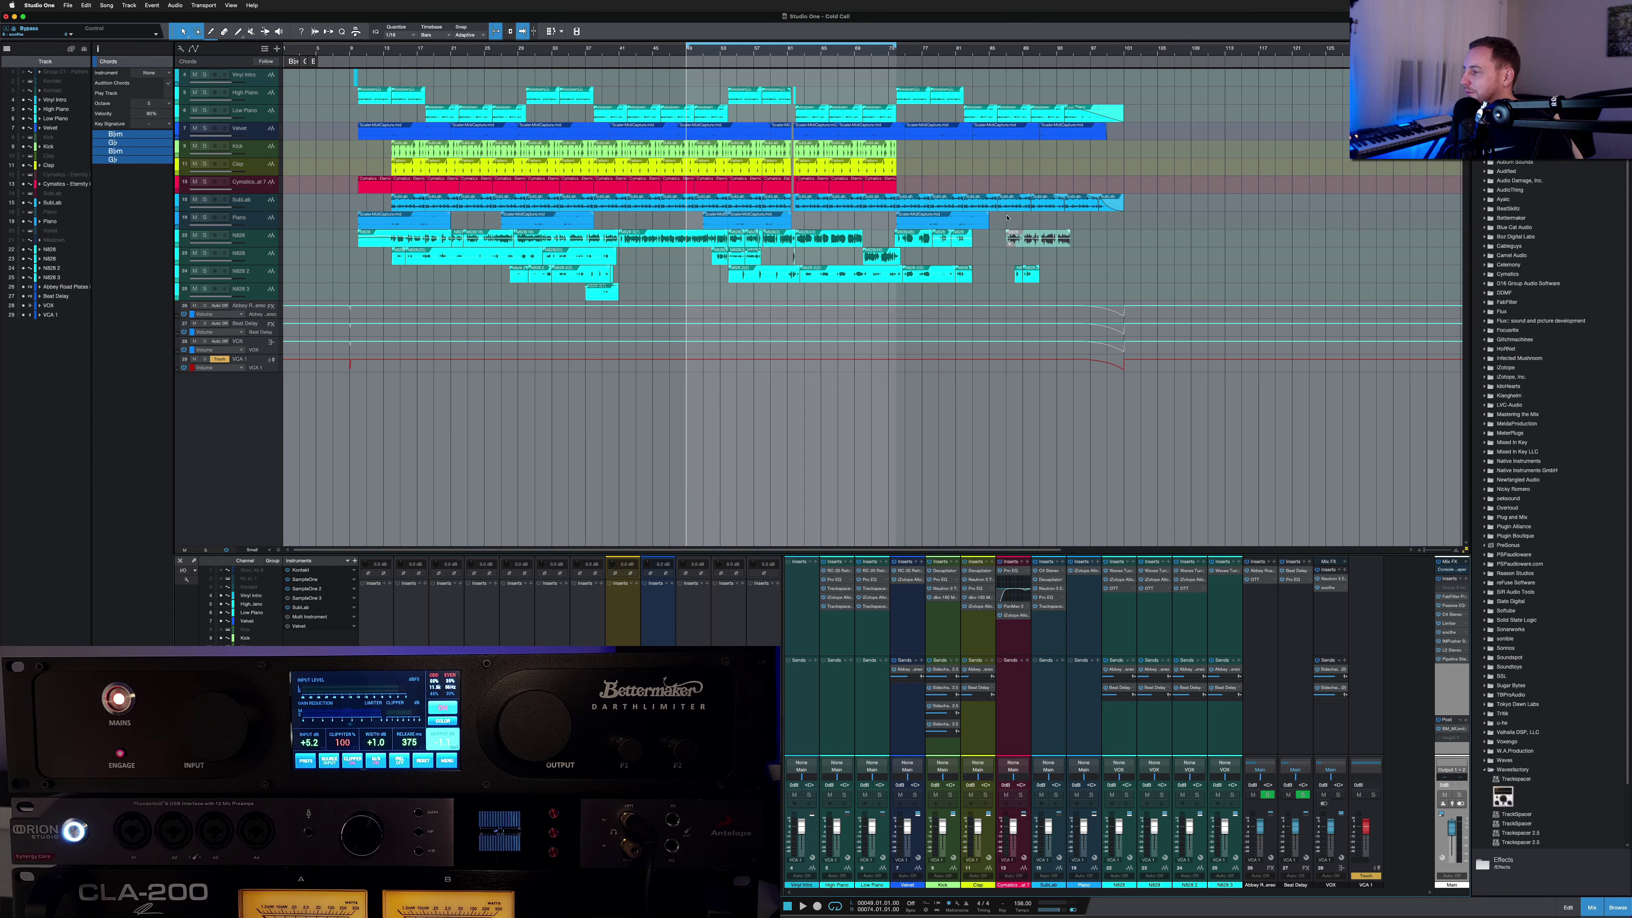
Step: Open the Infected Mushroom Pusher insert on the Main channel and compare the song with it bypassed and active
left_click(1453, 641)
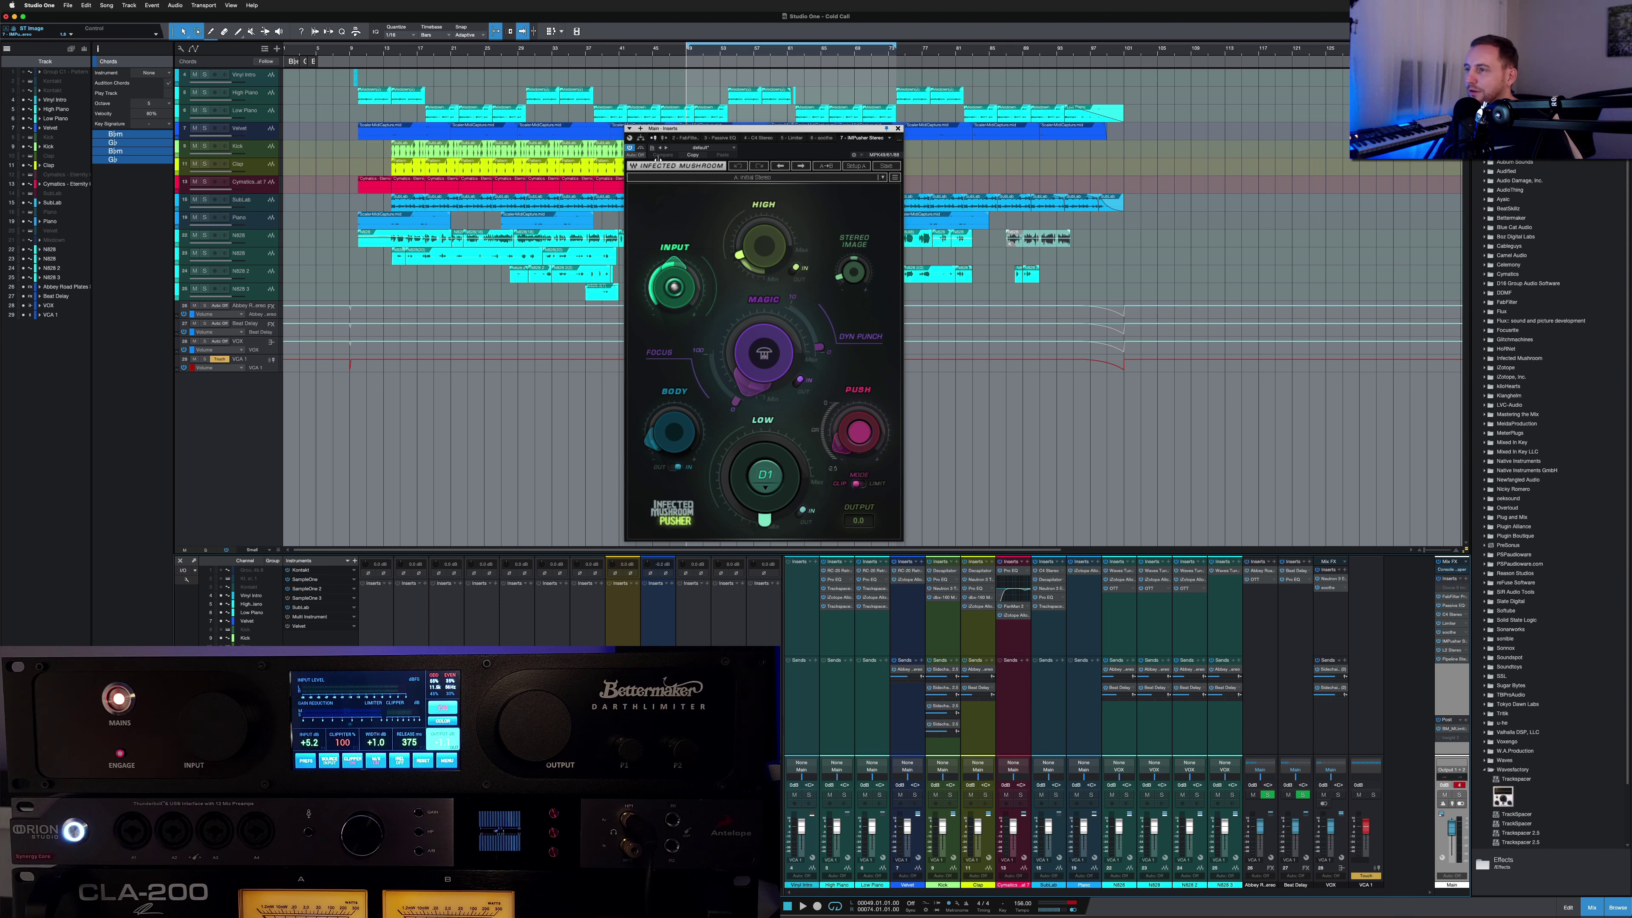
left_click(641, 148)
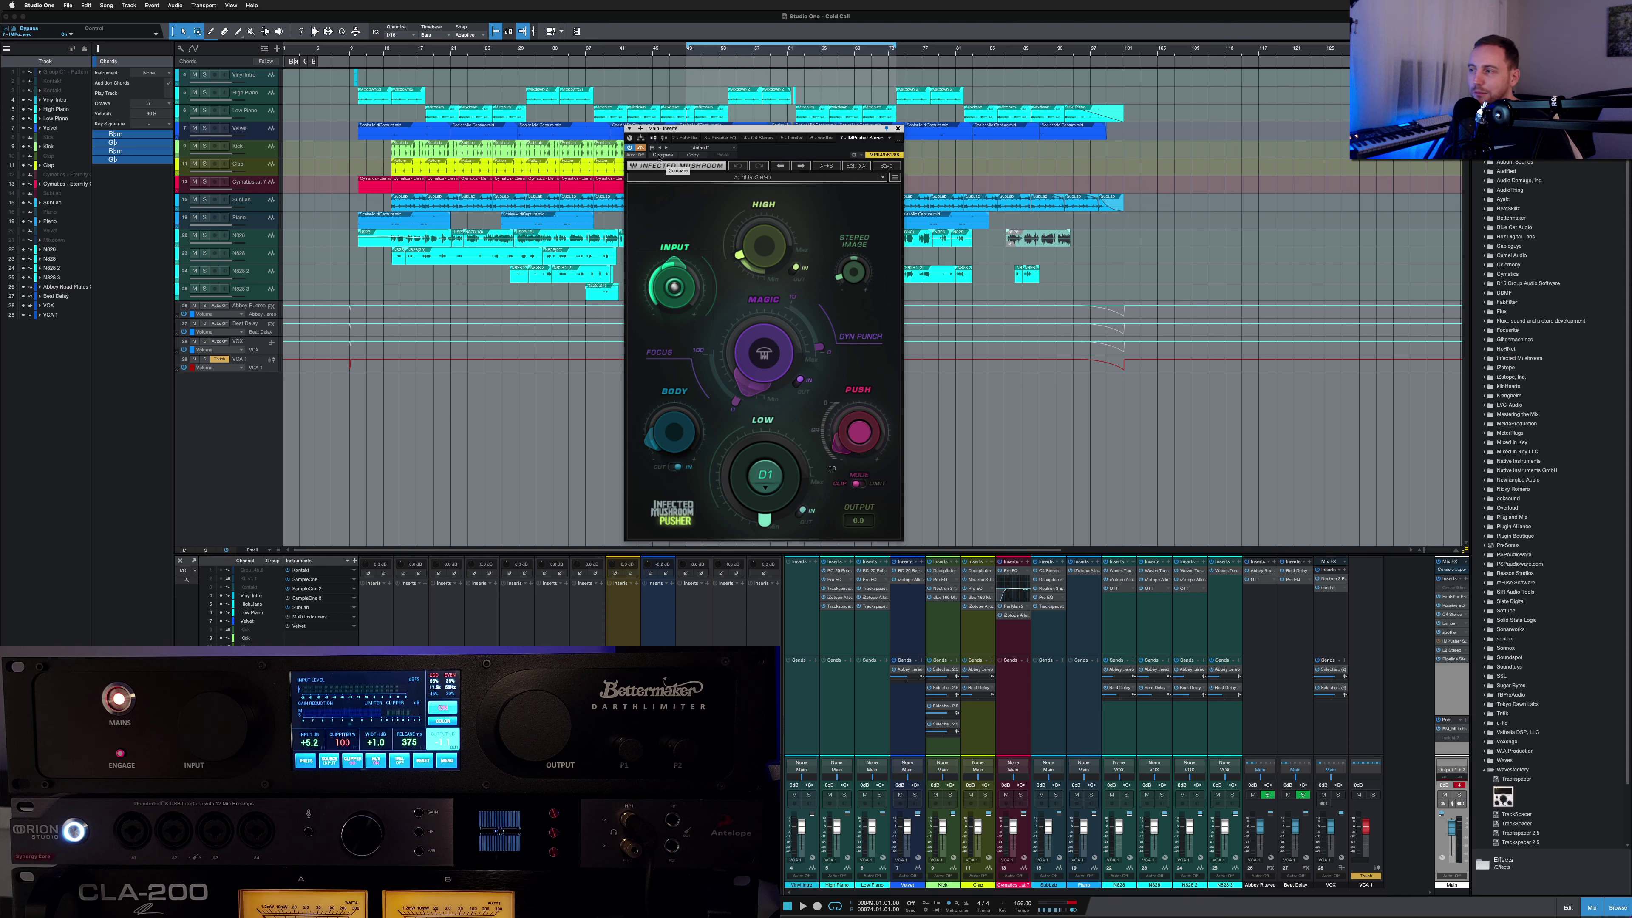
key("space")
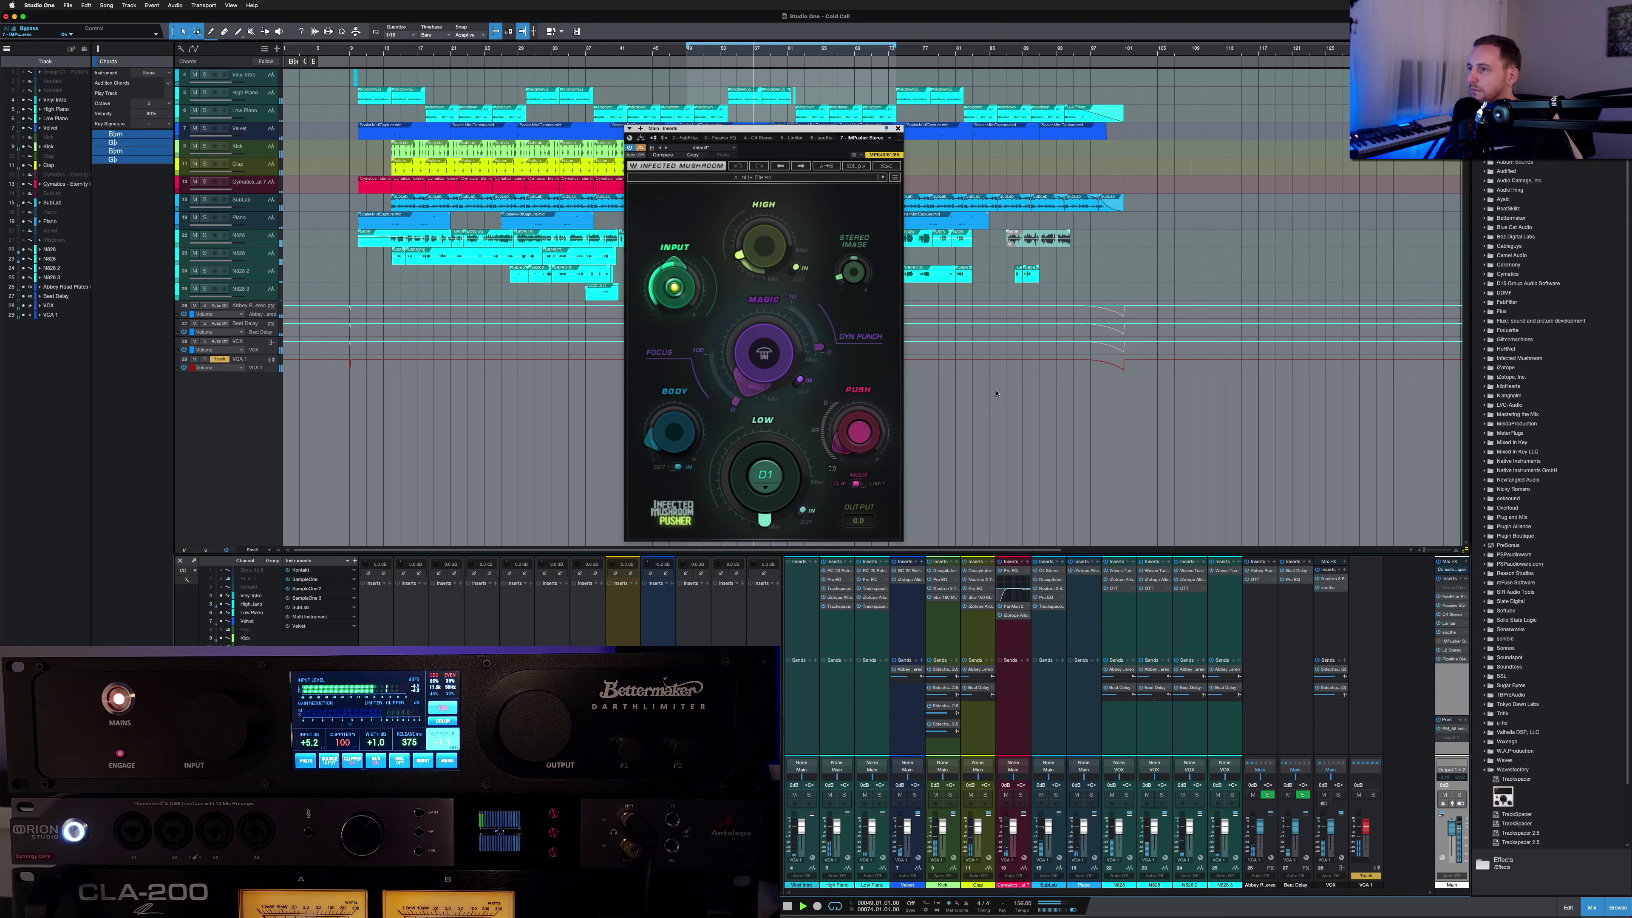
left_click(640, 151)
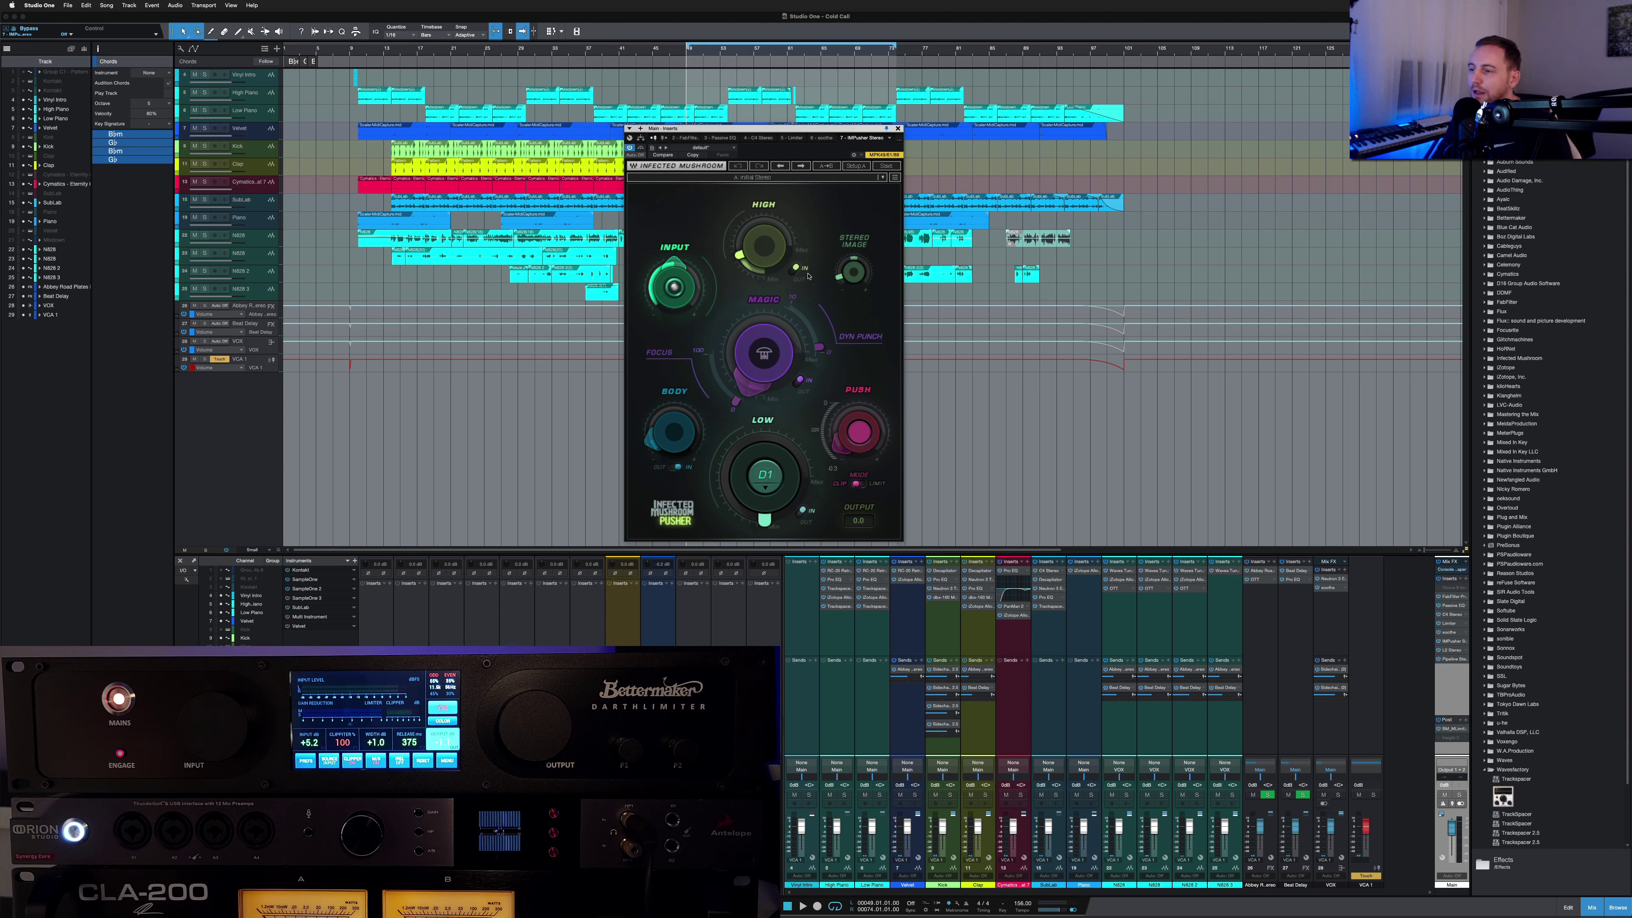
Step: Switch the Pusher's Low section off and on, and examine its list of root notes, keeping D1 selected
mouse_move(649, 443)
left_click(802, 512)
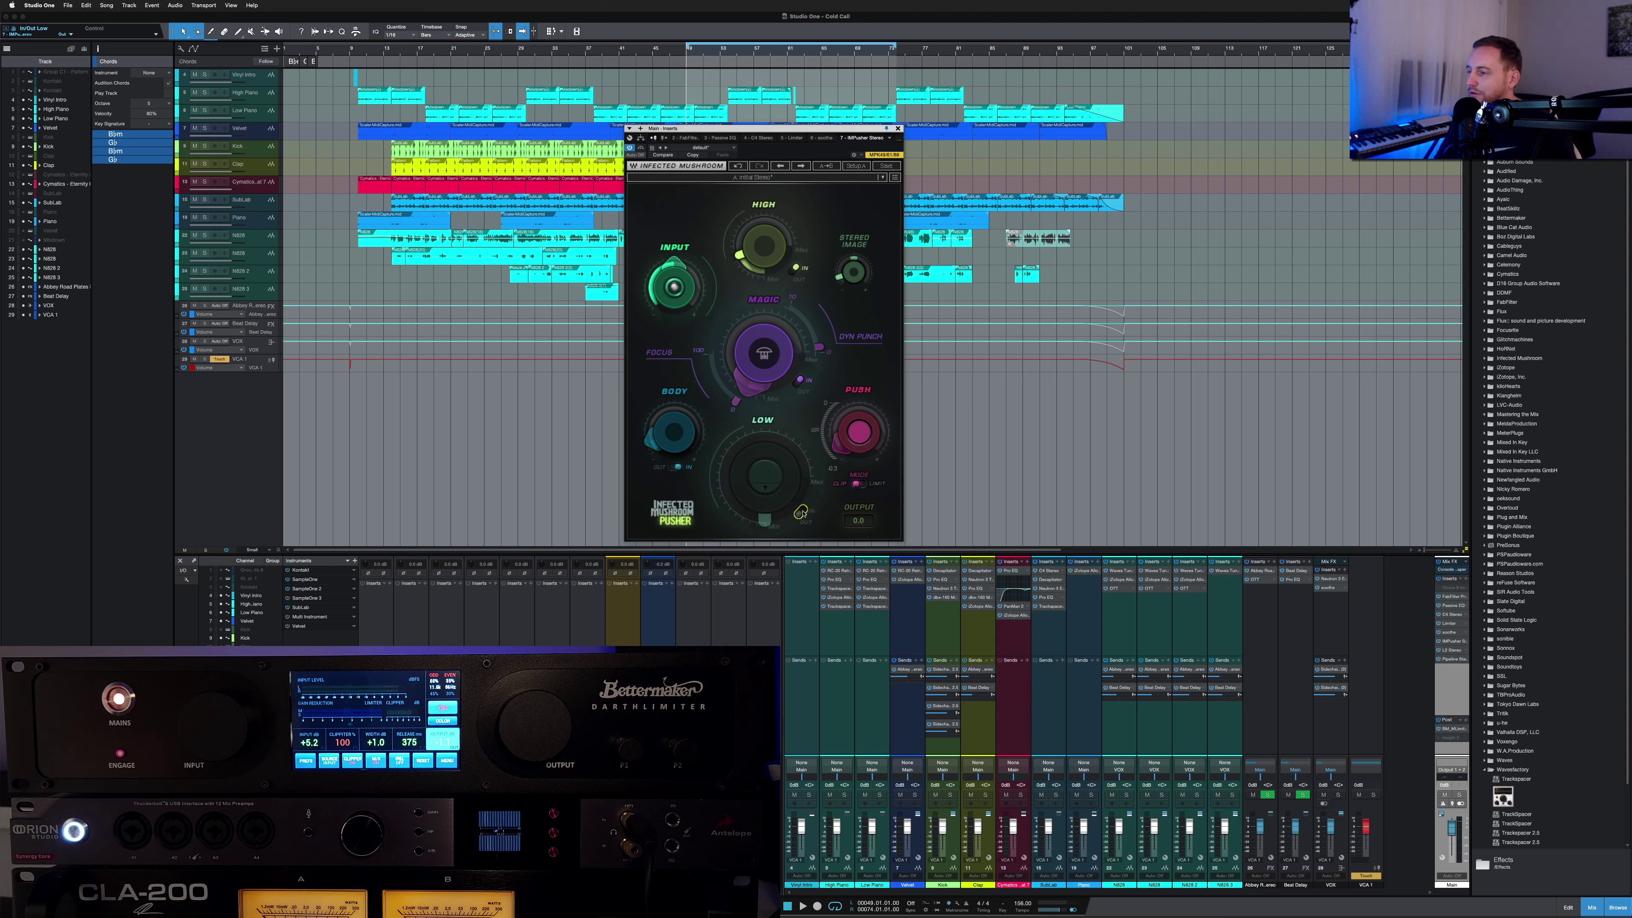
left_click(802, 513)
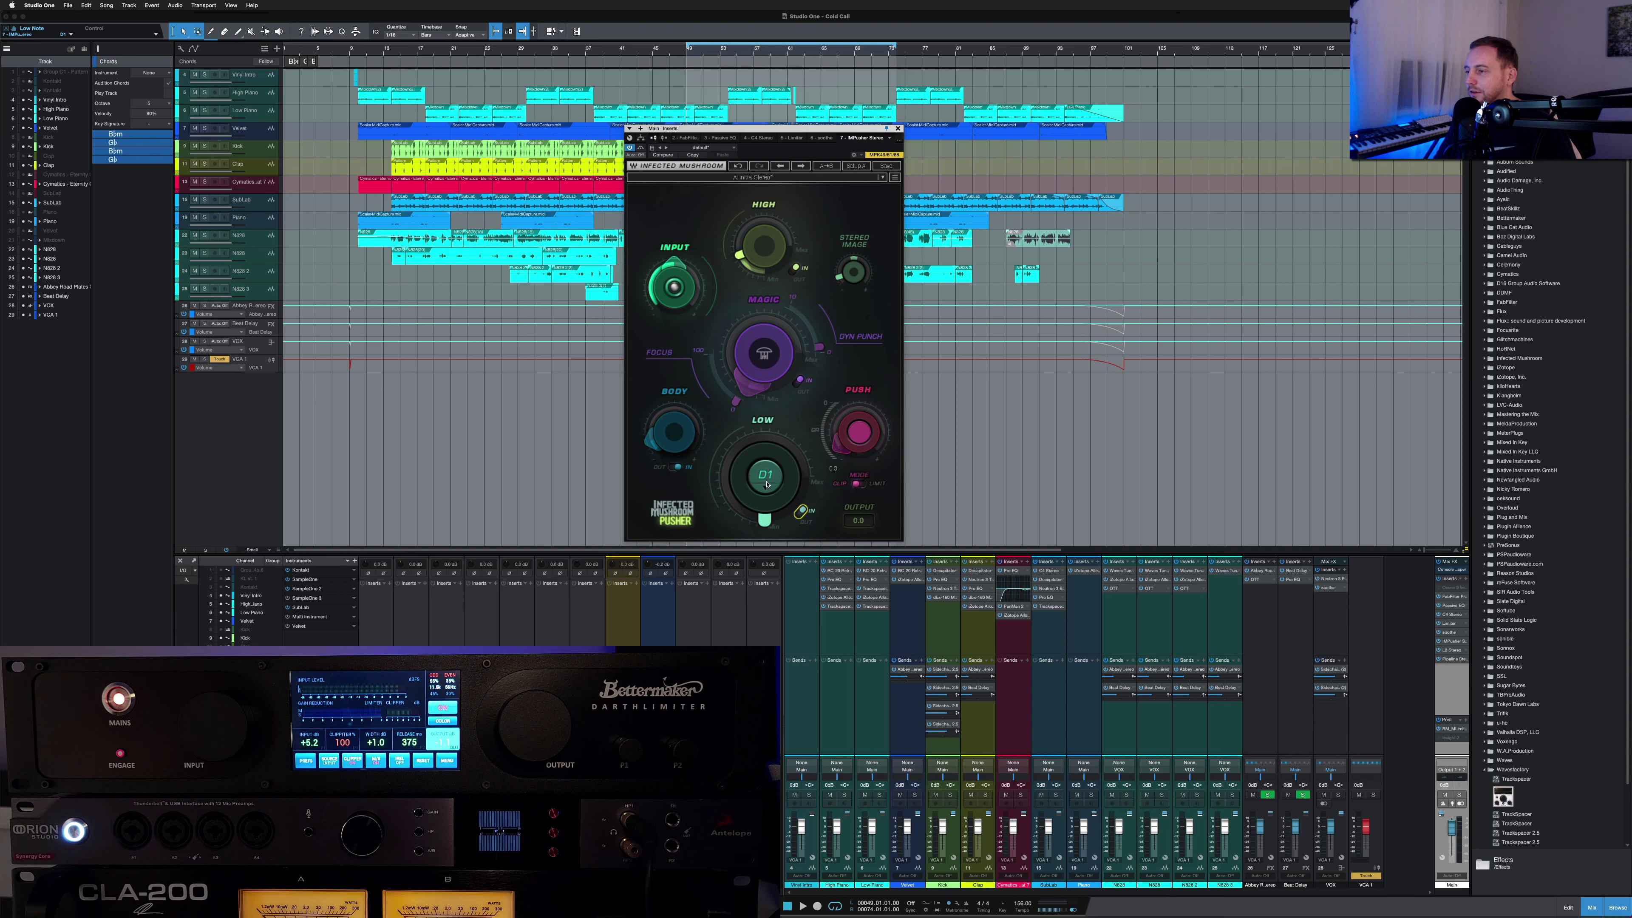
left_click(767, 488)
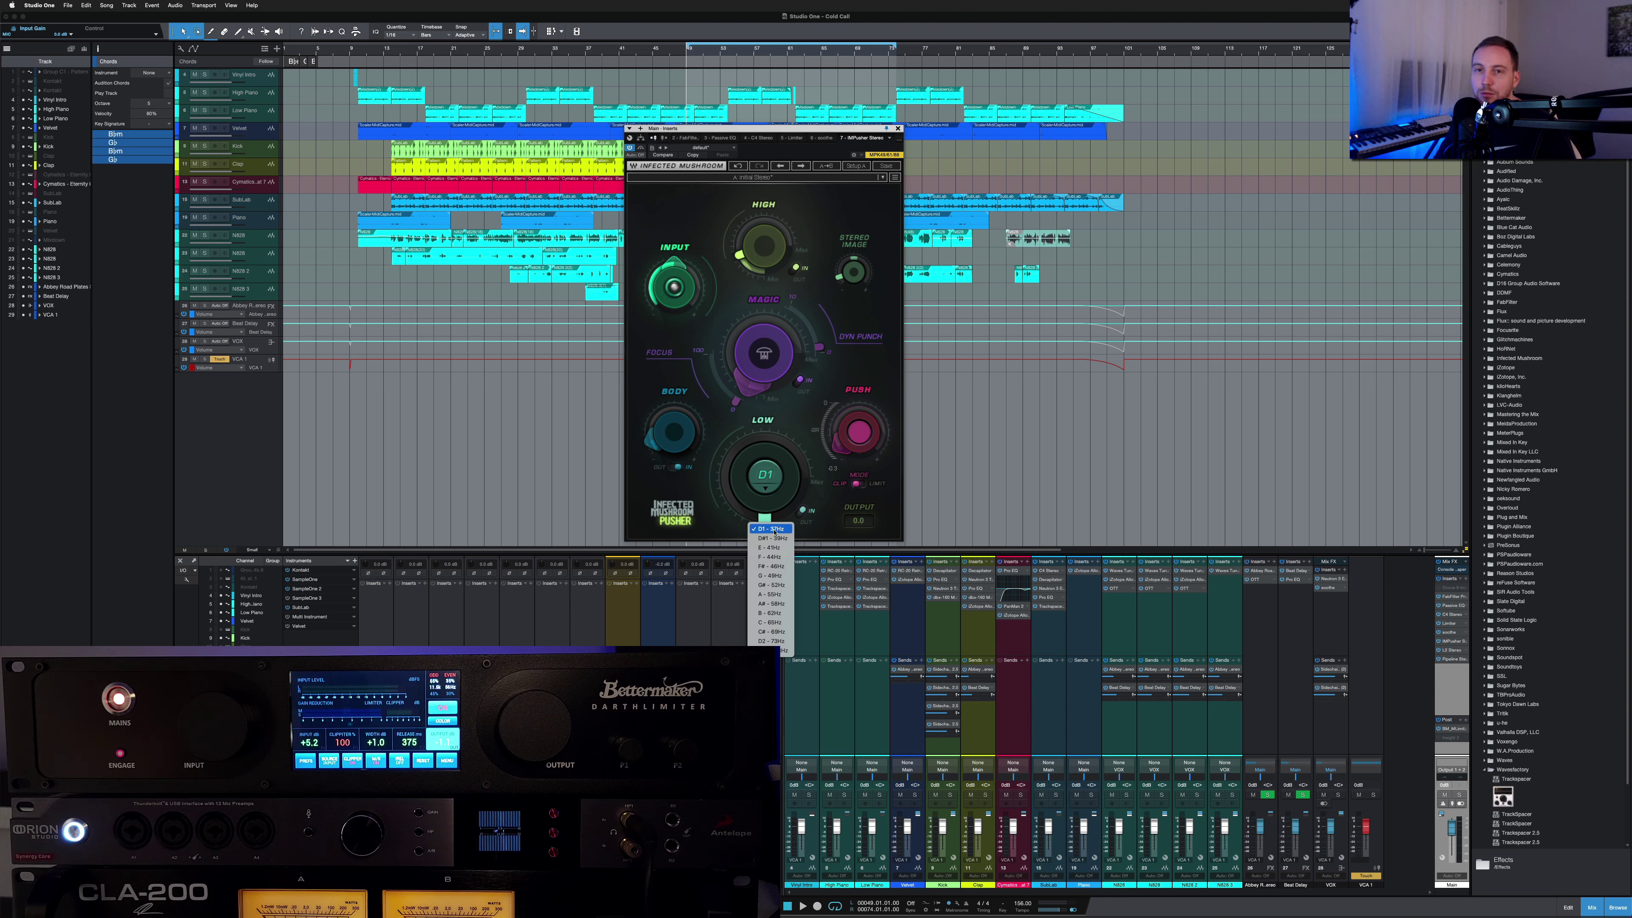
left_click(771, 529)
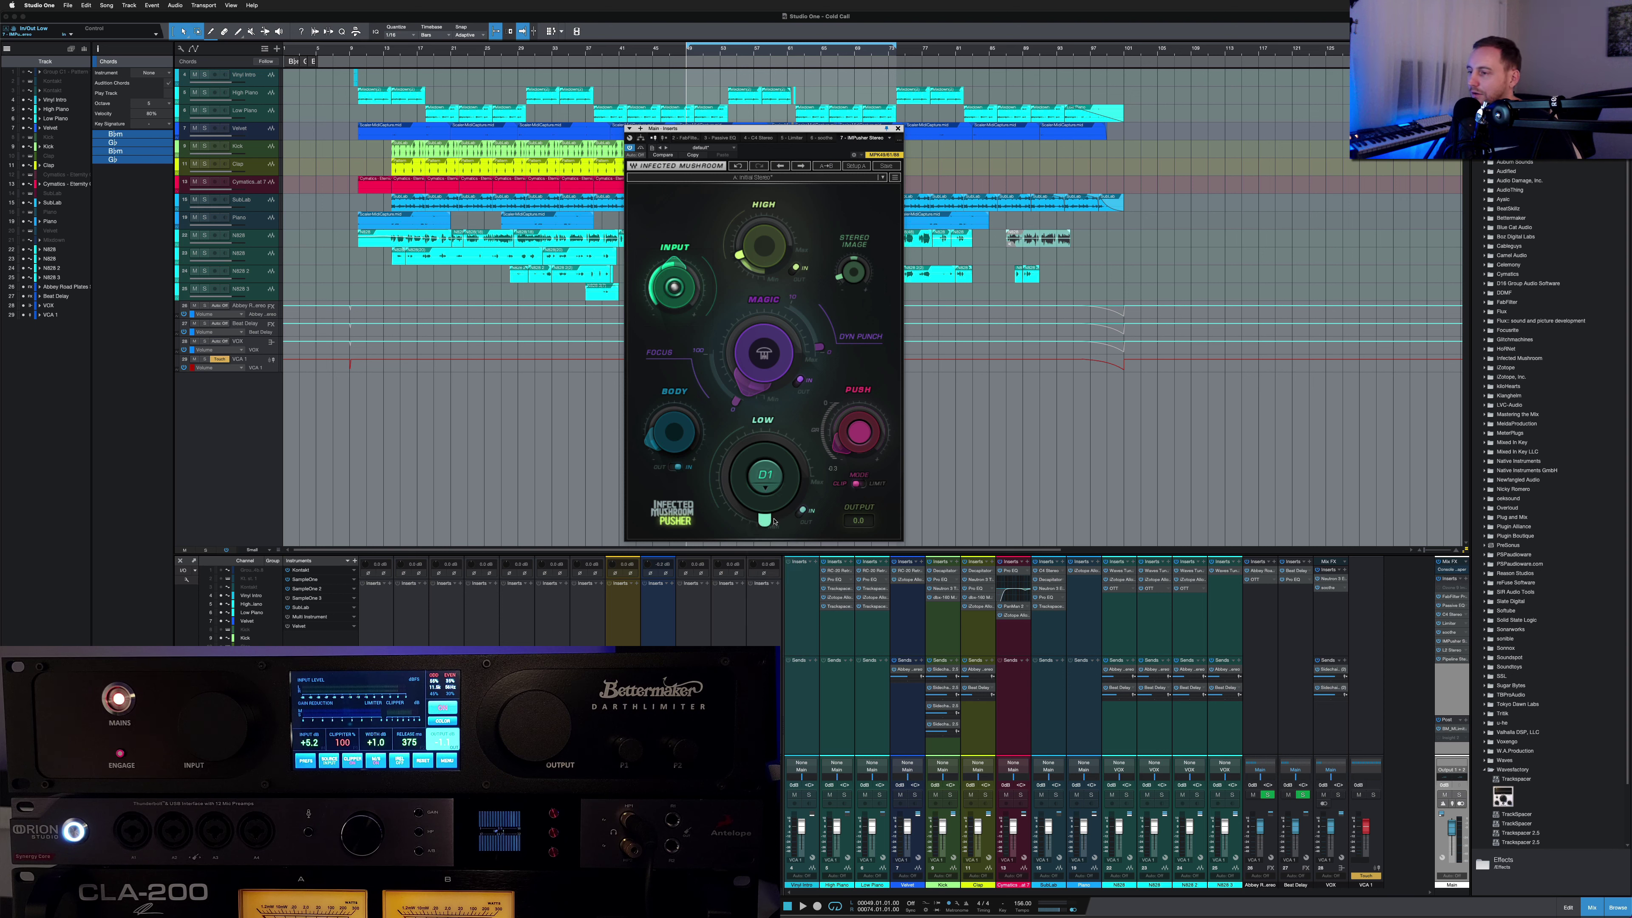
left_click(766, 492)
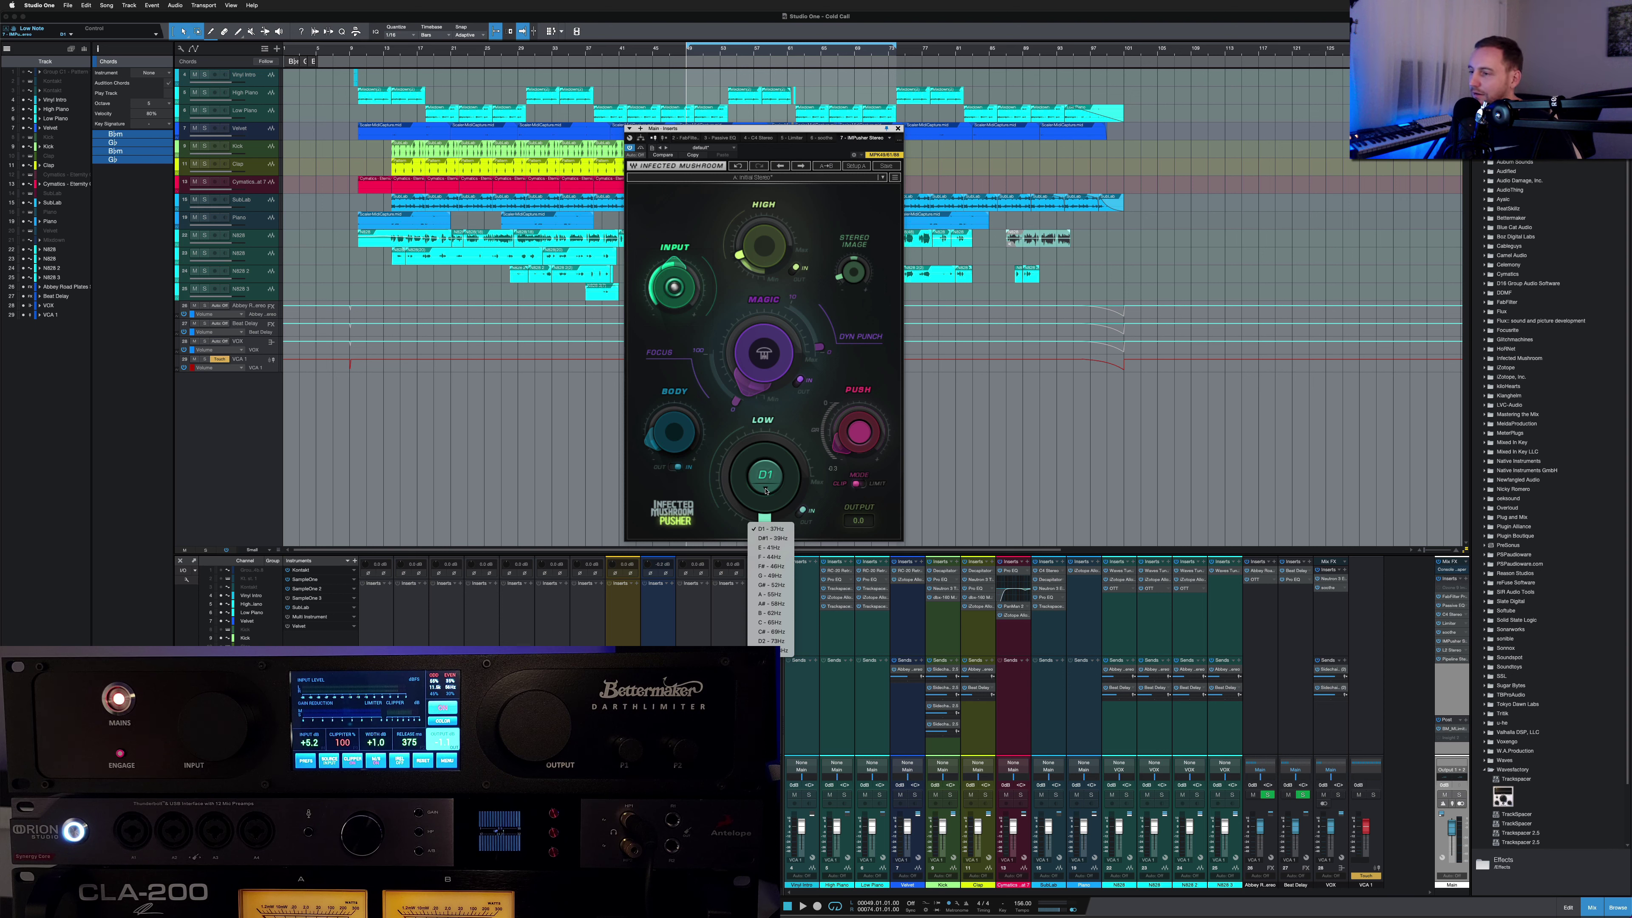
left_click(691, 480)
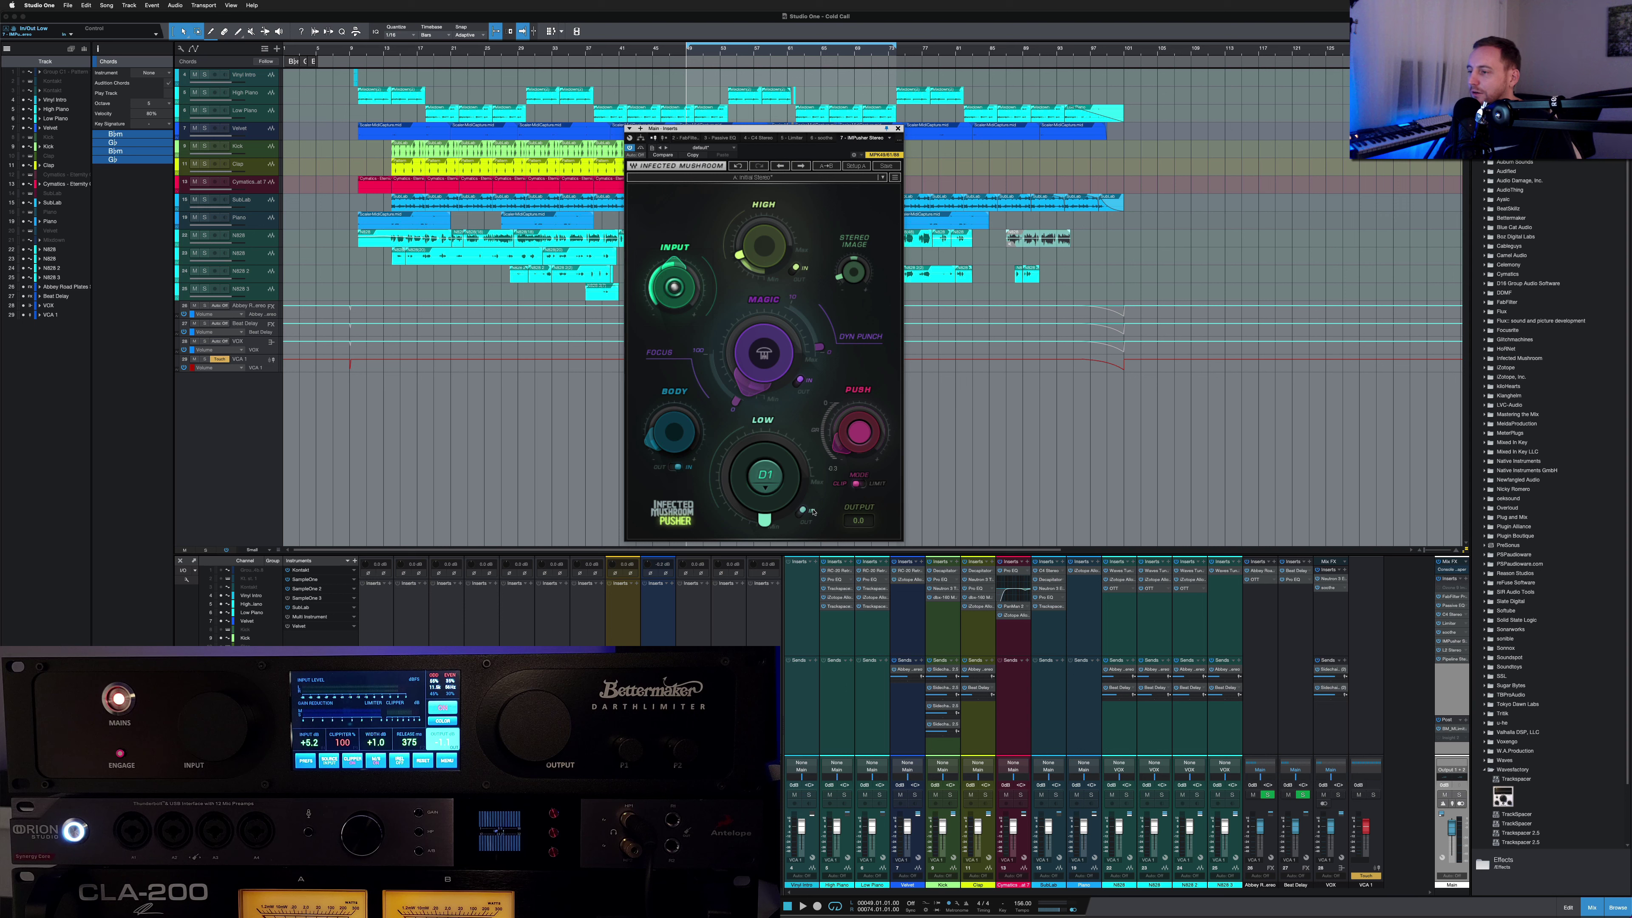
Step: Play the song and toggle the Pusher's Low section off and on to compare the low end
key("space")
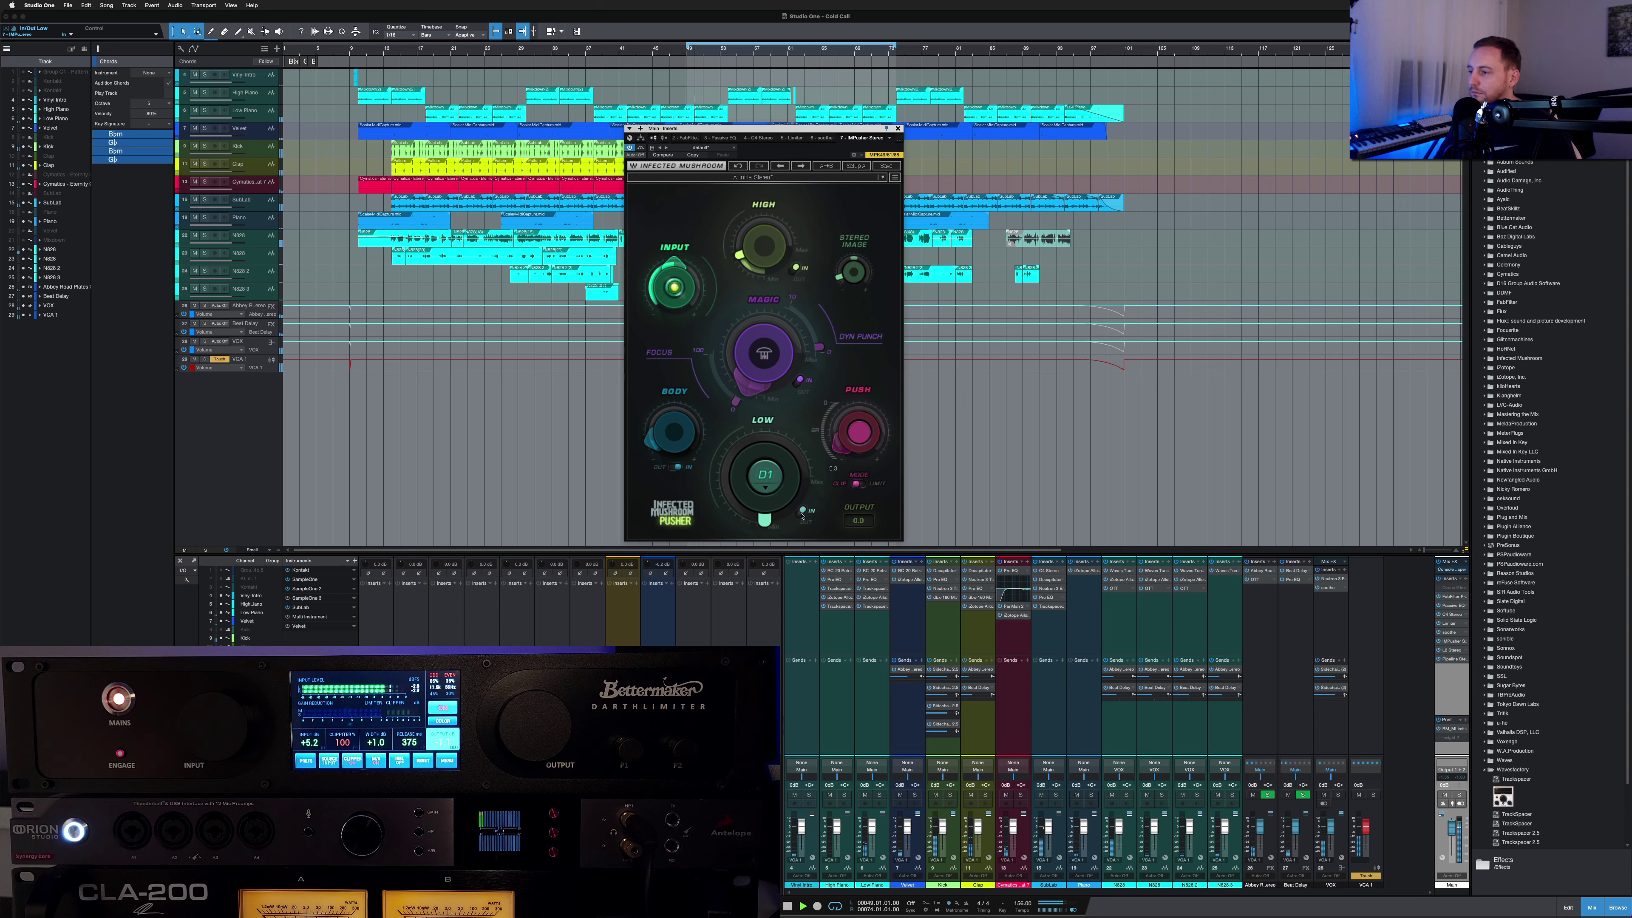
left_click(800, 512)
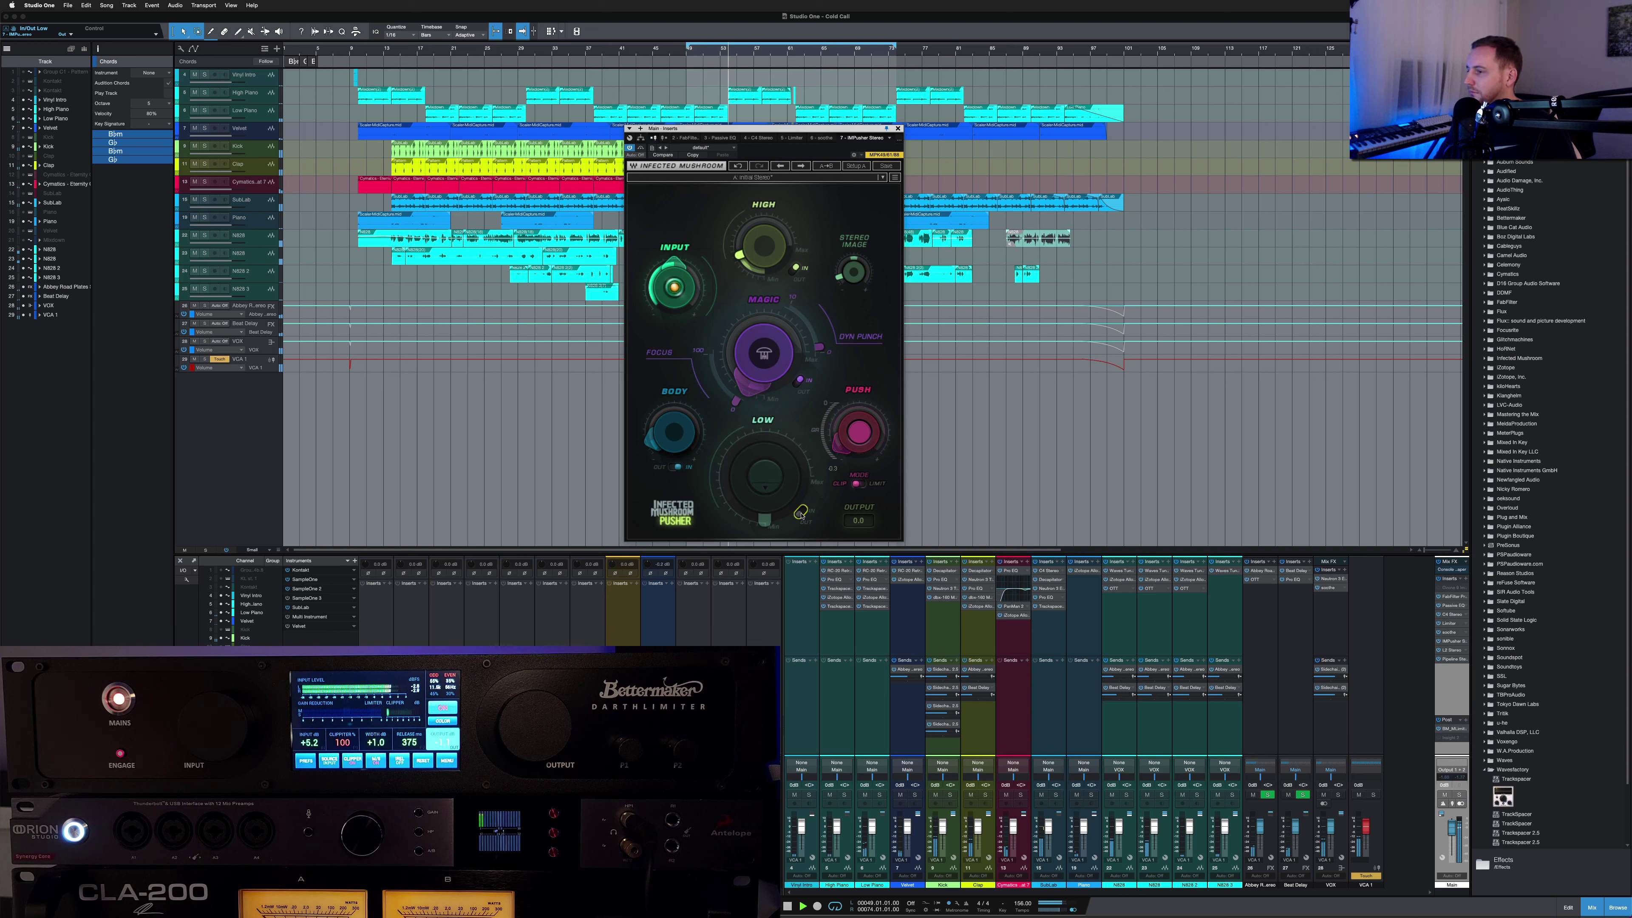
left_click(801, 513)
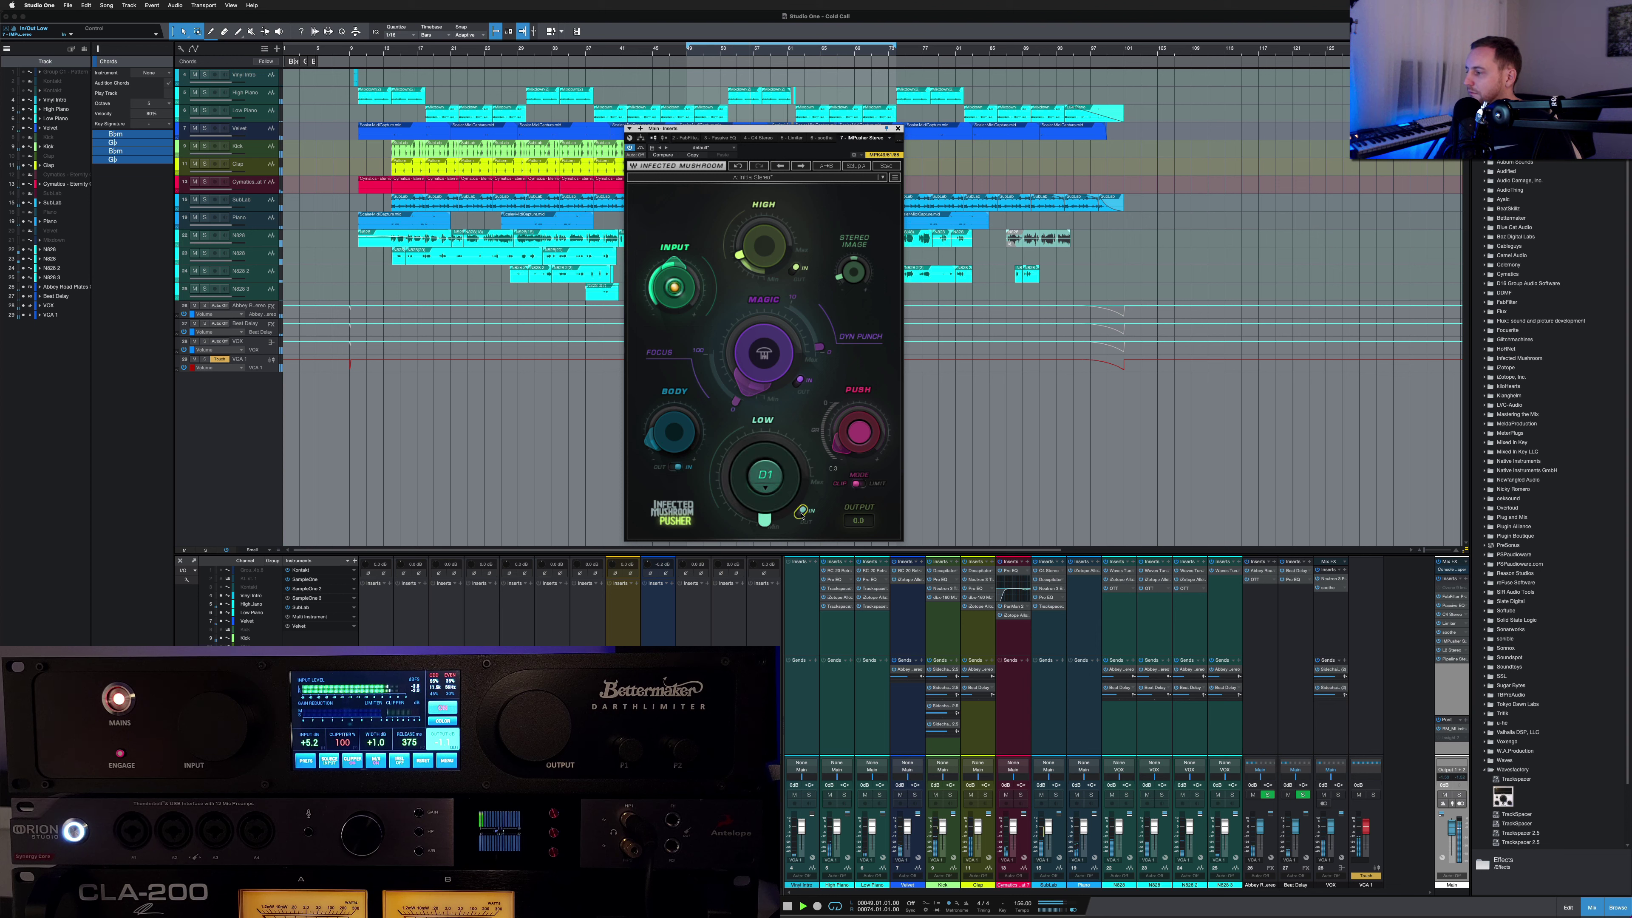
key("space")
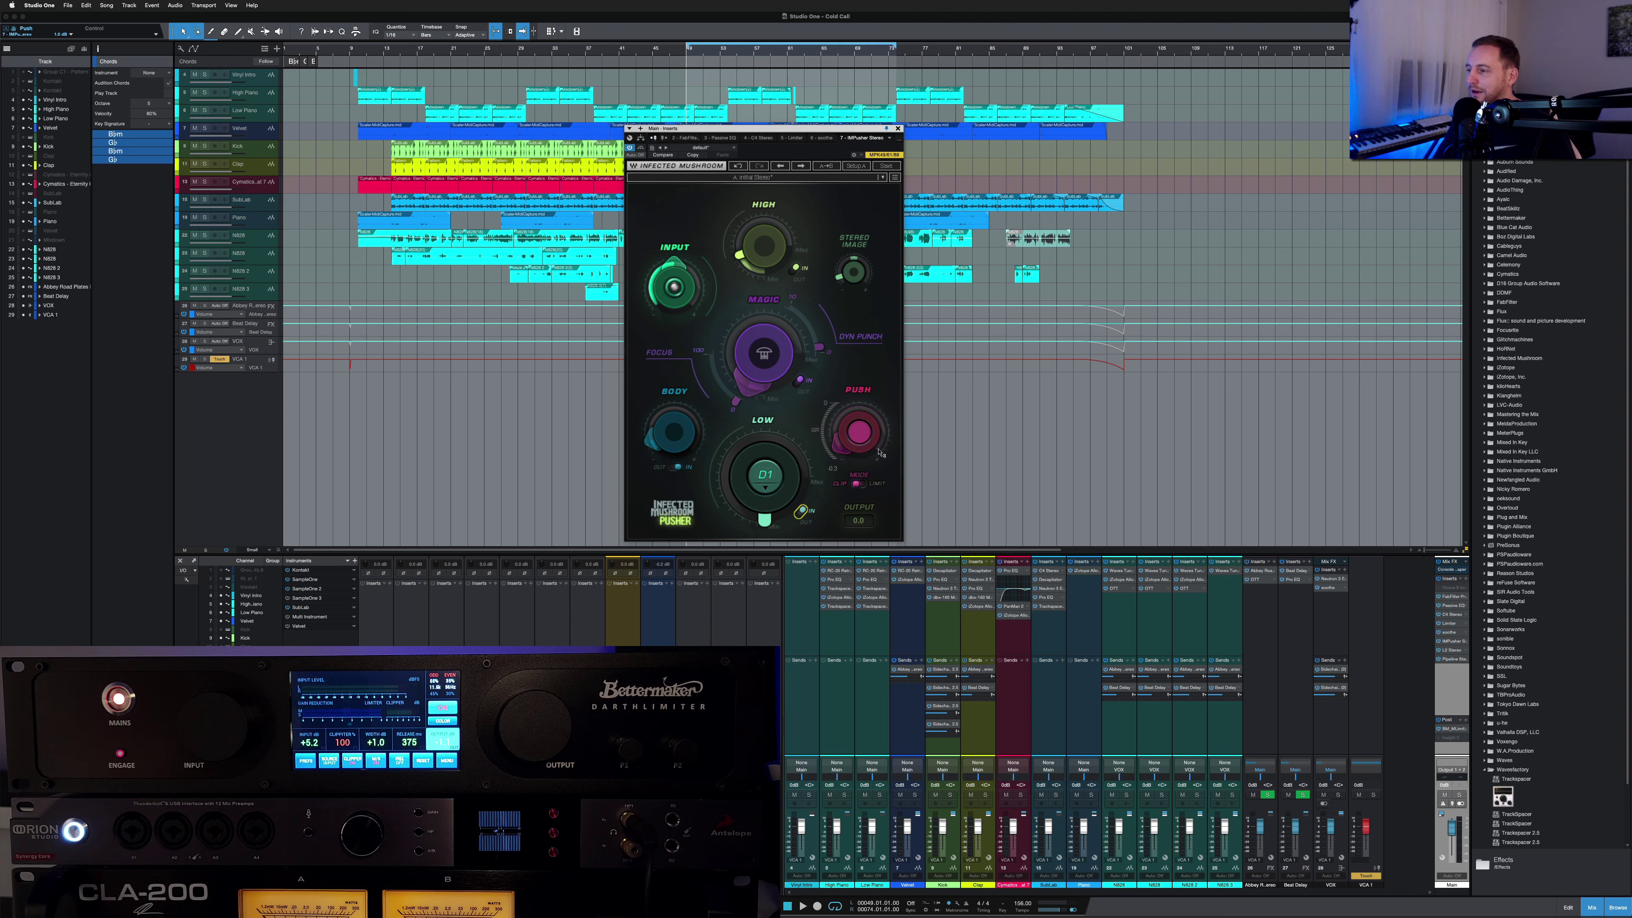
Step: Examine the Pusher's Magic, Dyn Punch, Push, High, Stereo Image and Input controls, and close its window
mouse_move(765, 323)
left_click(755, 366)
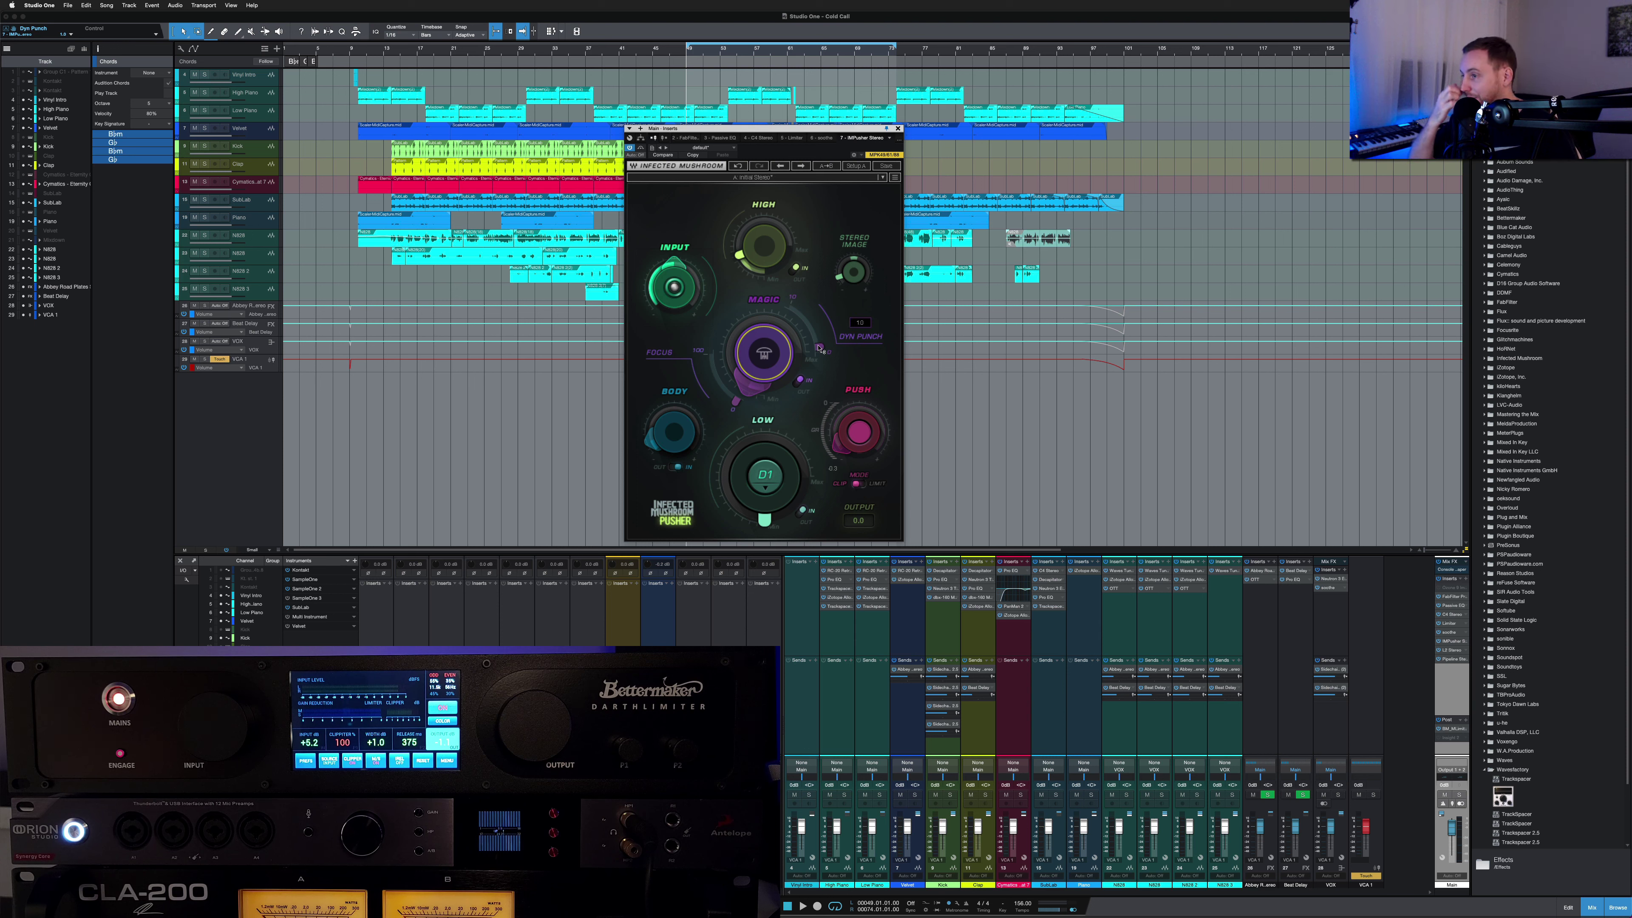
left_click(838, 452)
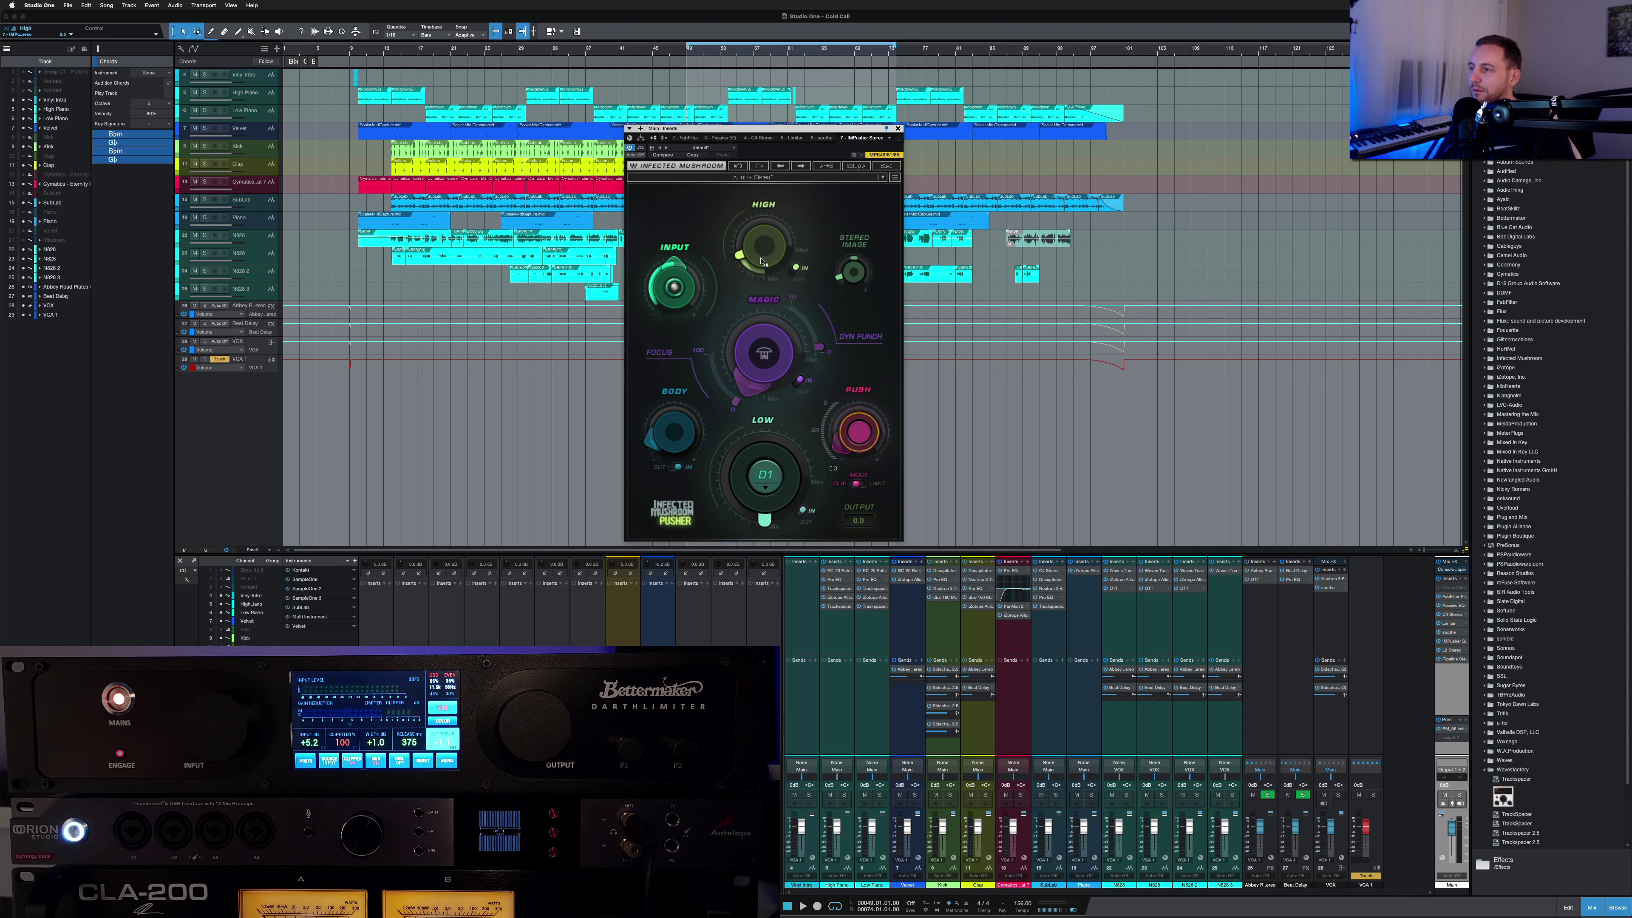
left_click(740, 257)
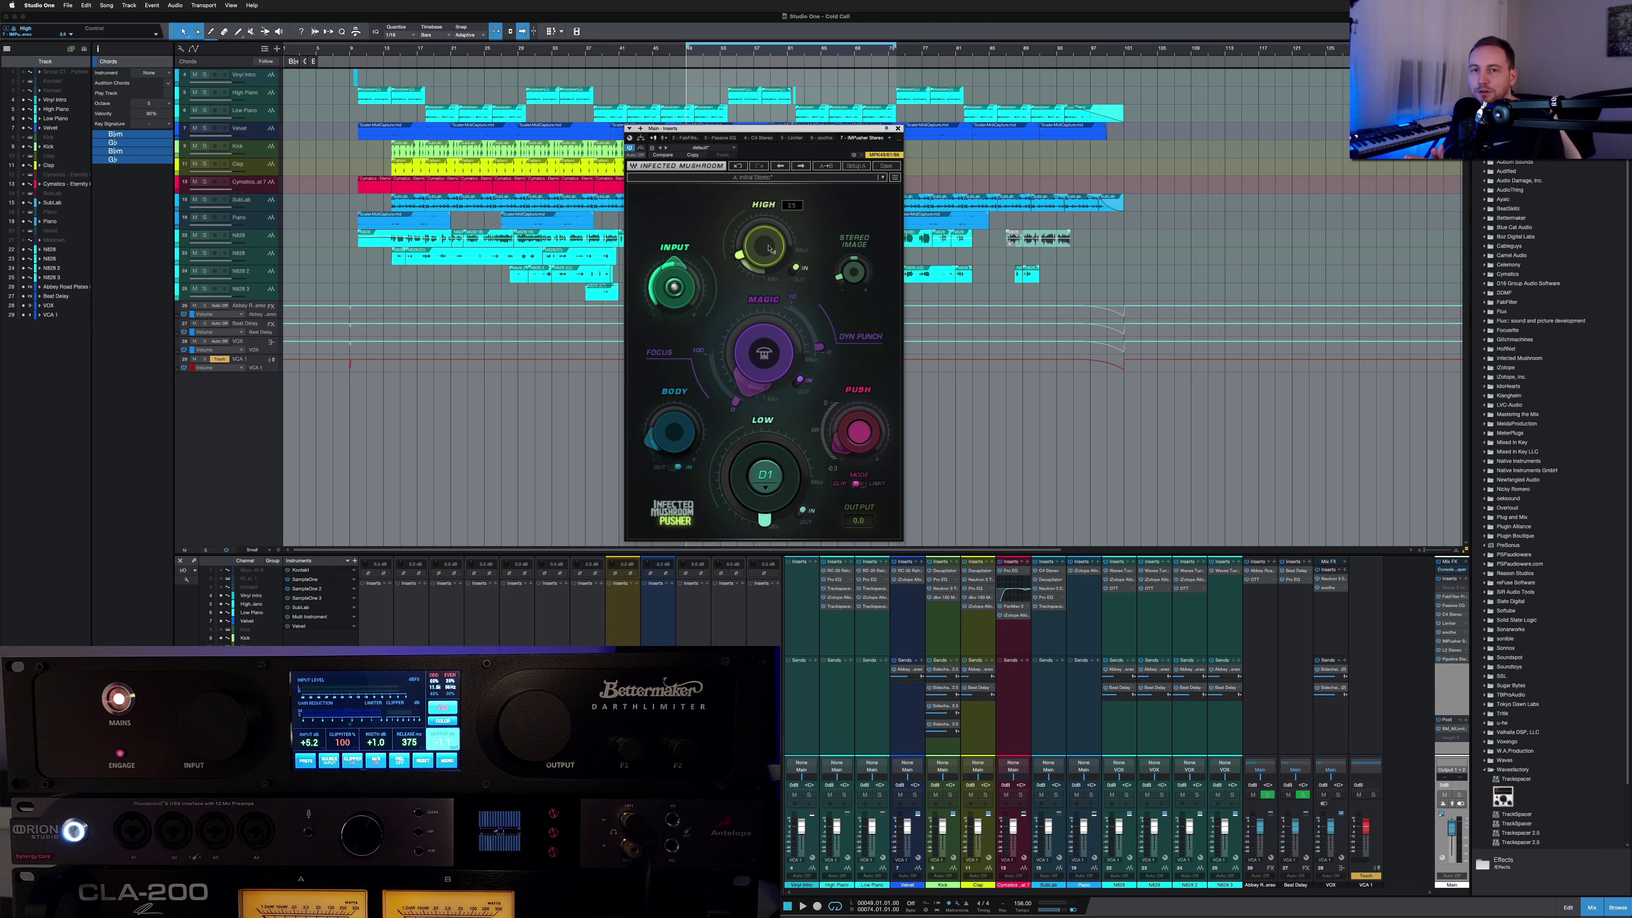
left_click_drag(769, 248, 765, 246)
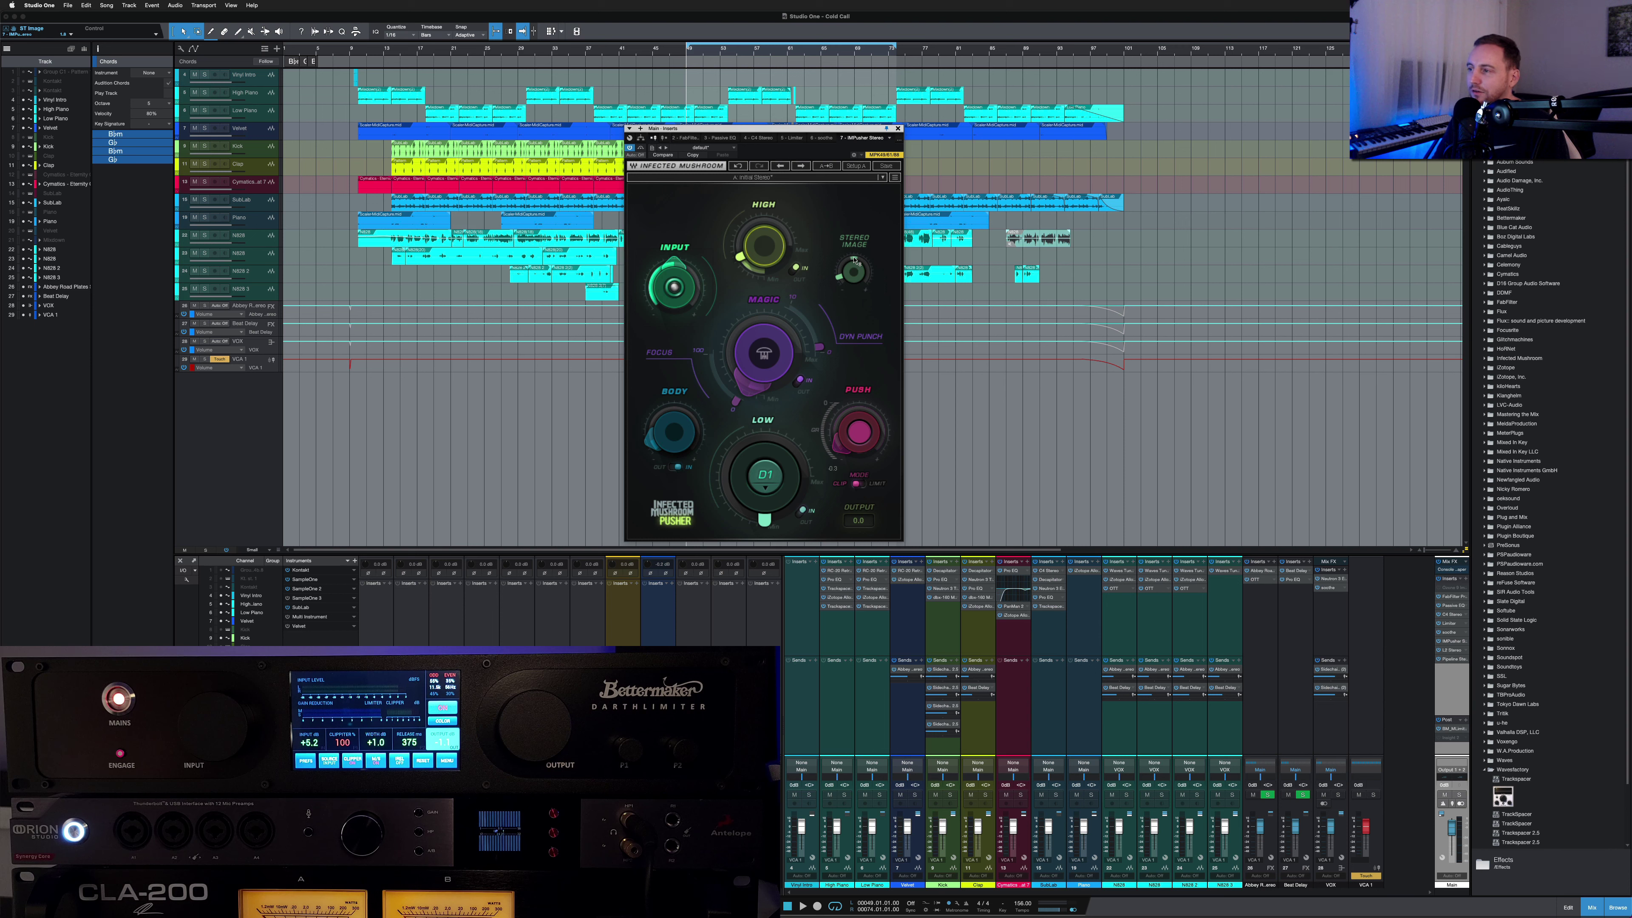
mouse_move(855, 263)
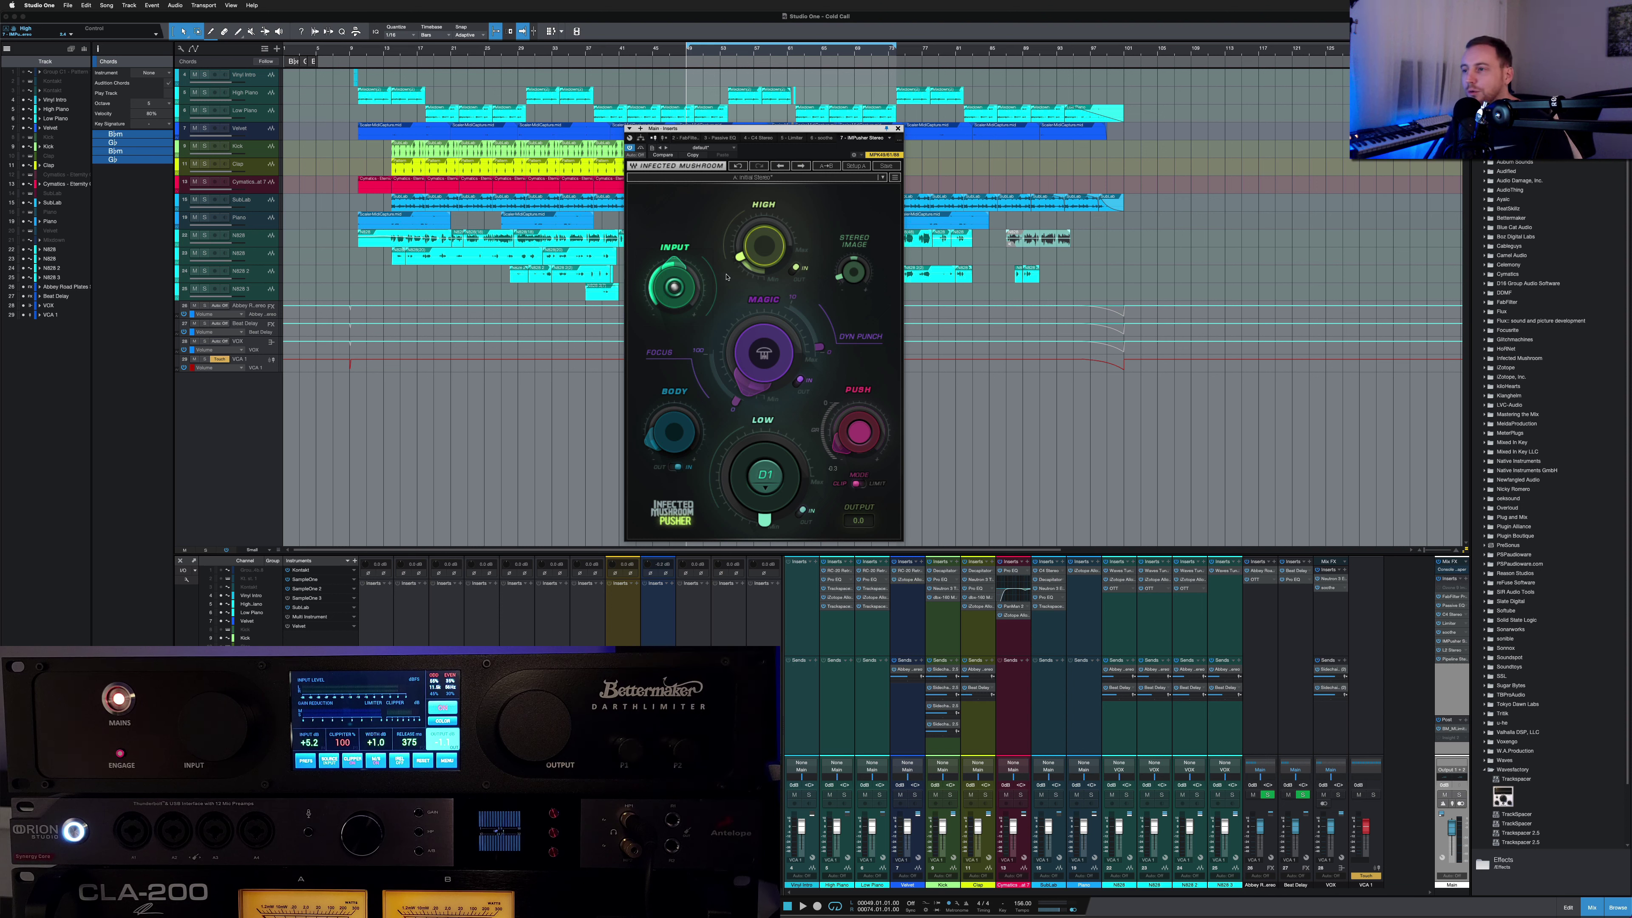
left_click(677, 268)
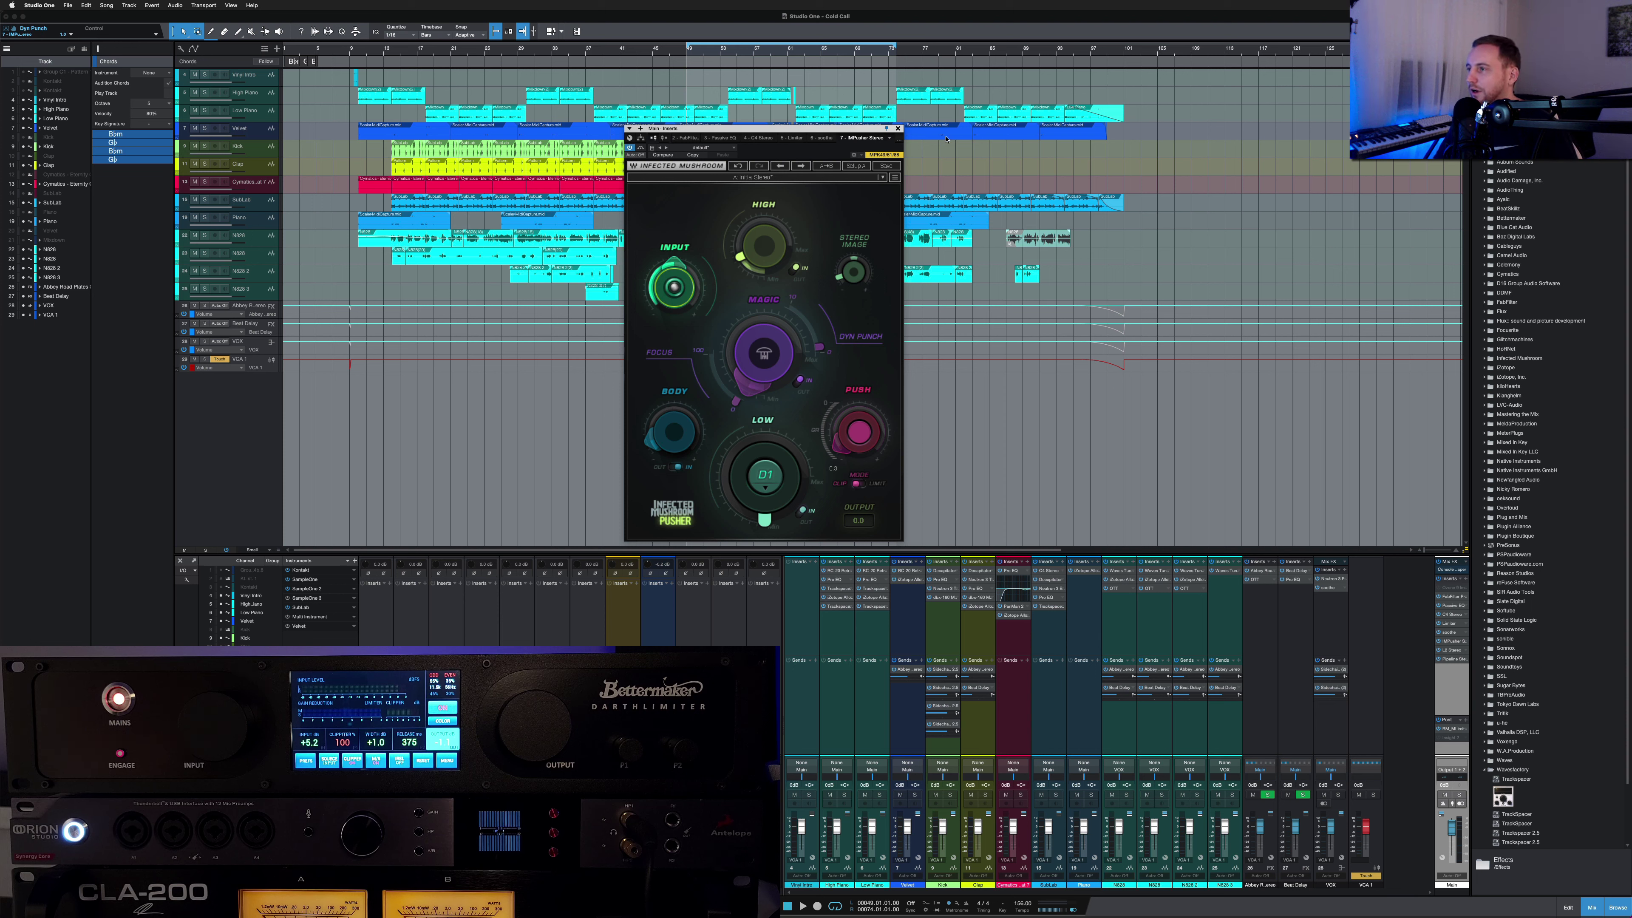
left_click(899, 129)
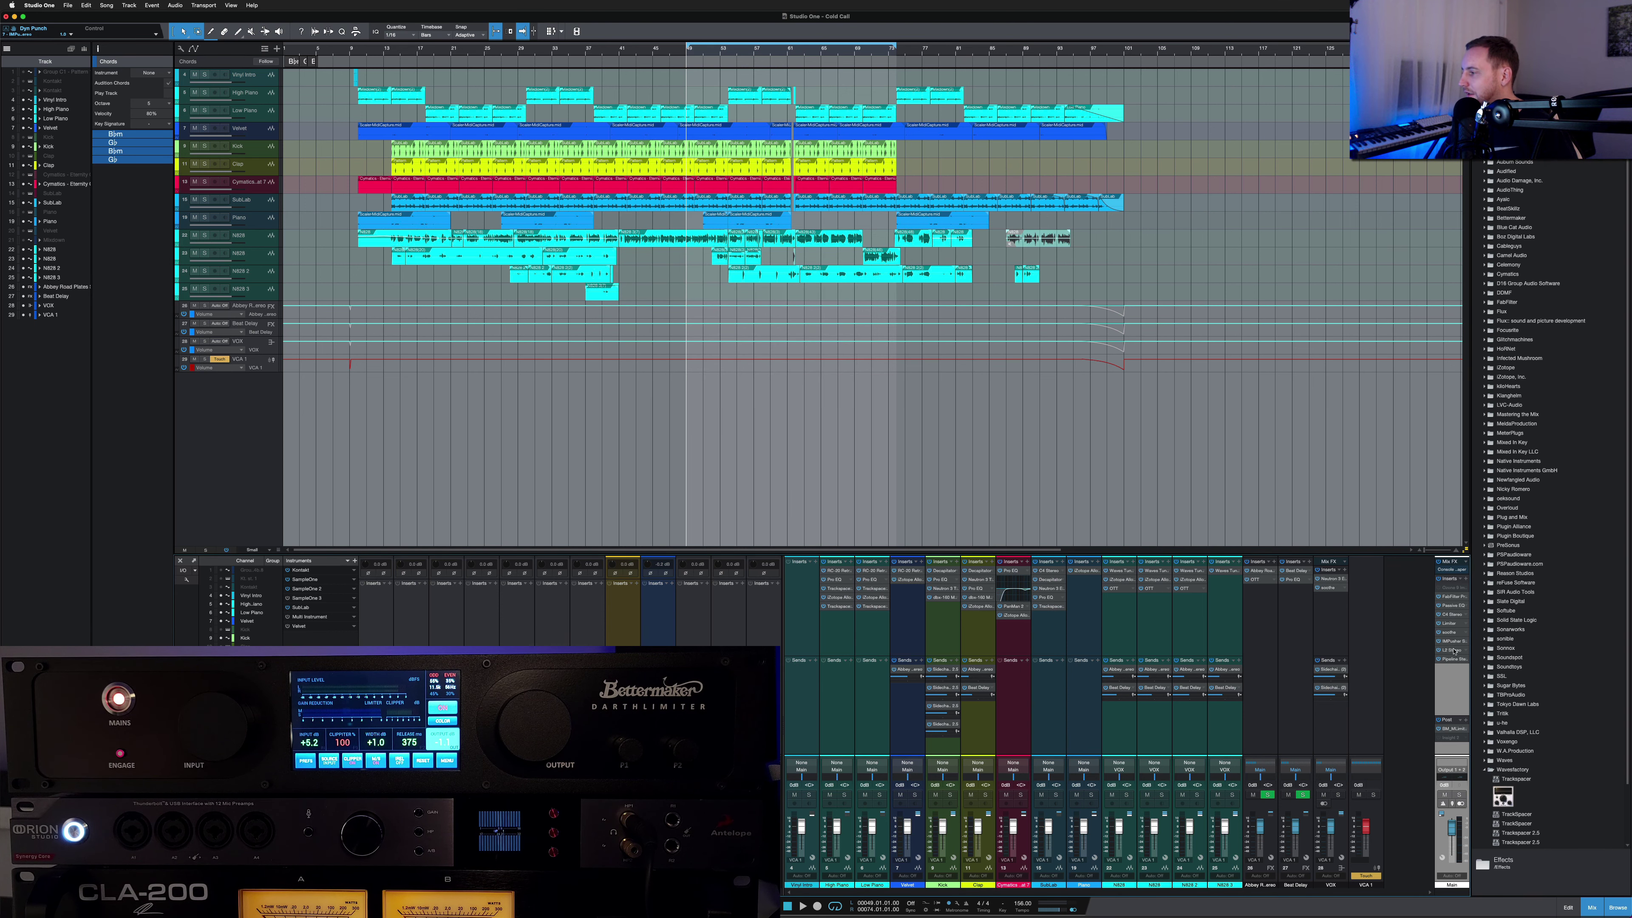
Step: Open the Main channel's L2 Ultramaximizer, examine its threshold, ceiling, quantize, dither and shaping settings, and close its window
left_click(1453, 650)
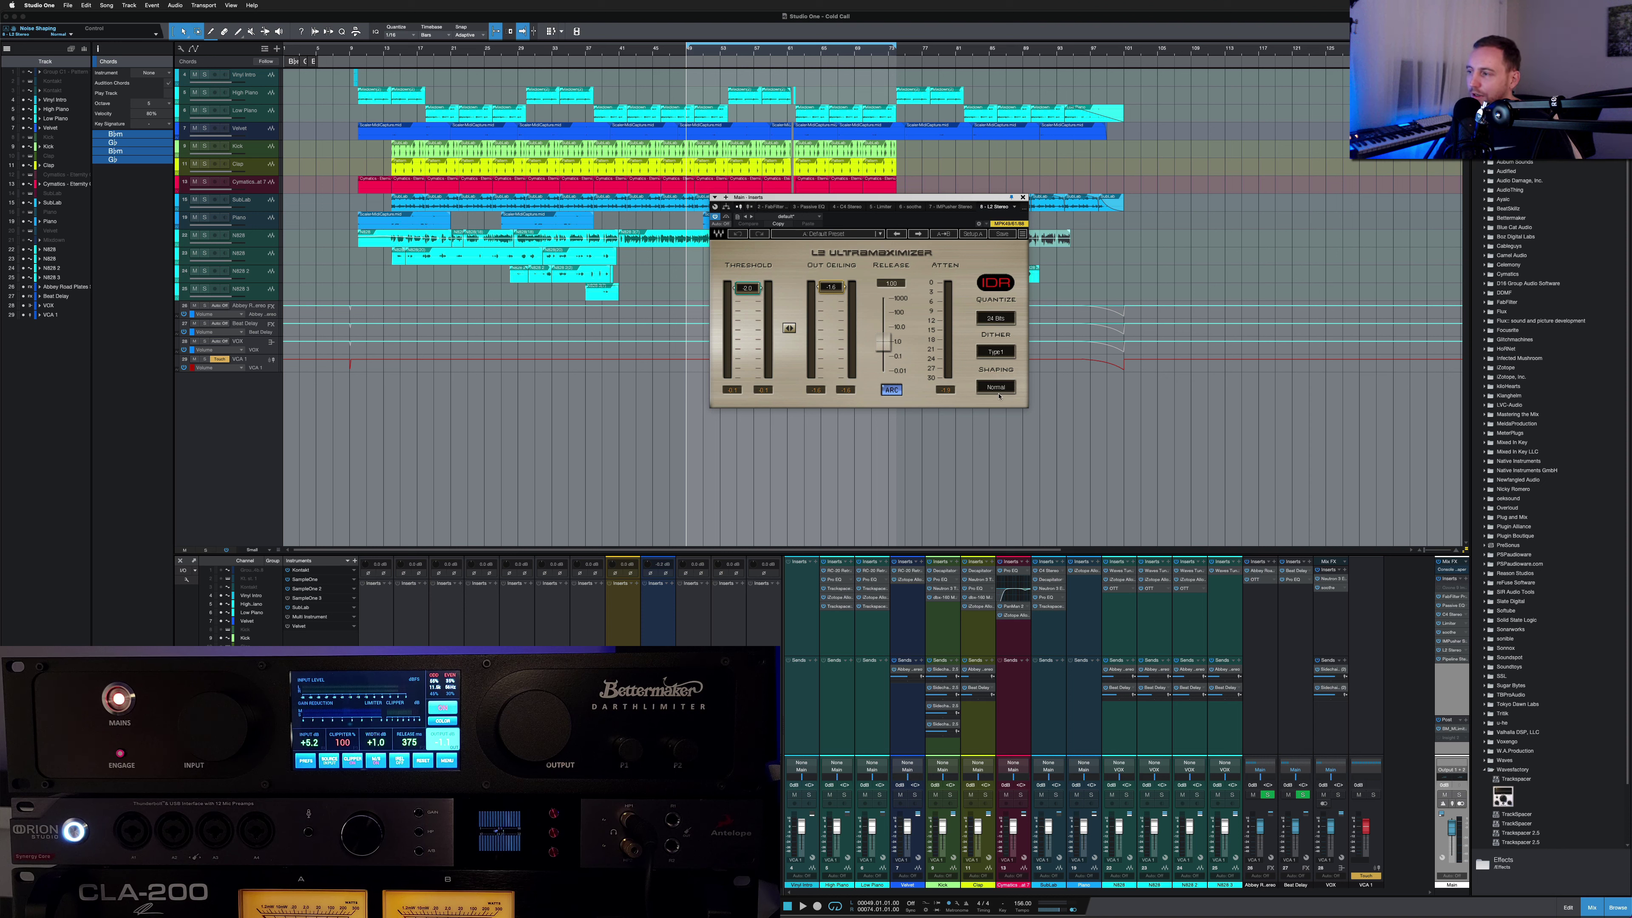
left_click(1023, 198)
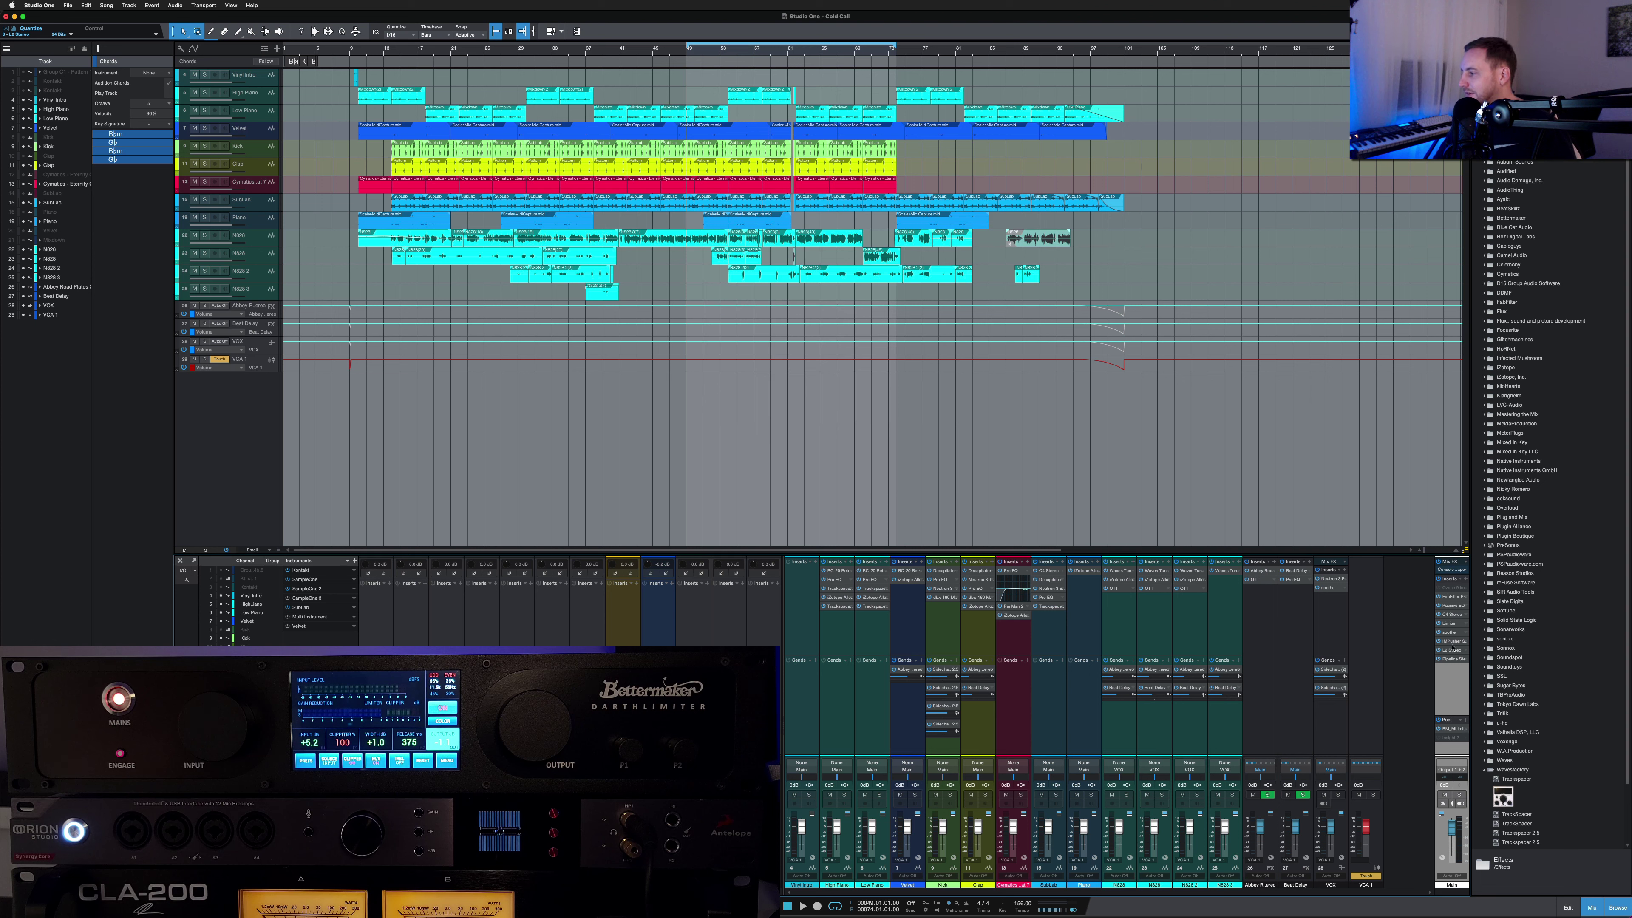
Step: Open the Main channel's Pipeline XT insert, examine its ping waveform and offset alignment, and close its window
left_click(1453, 659)
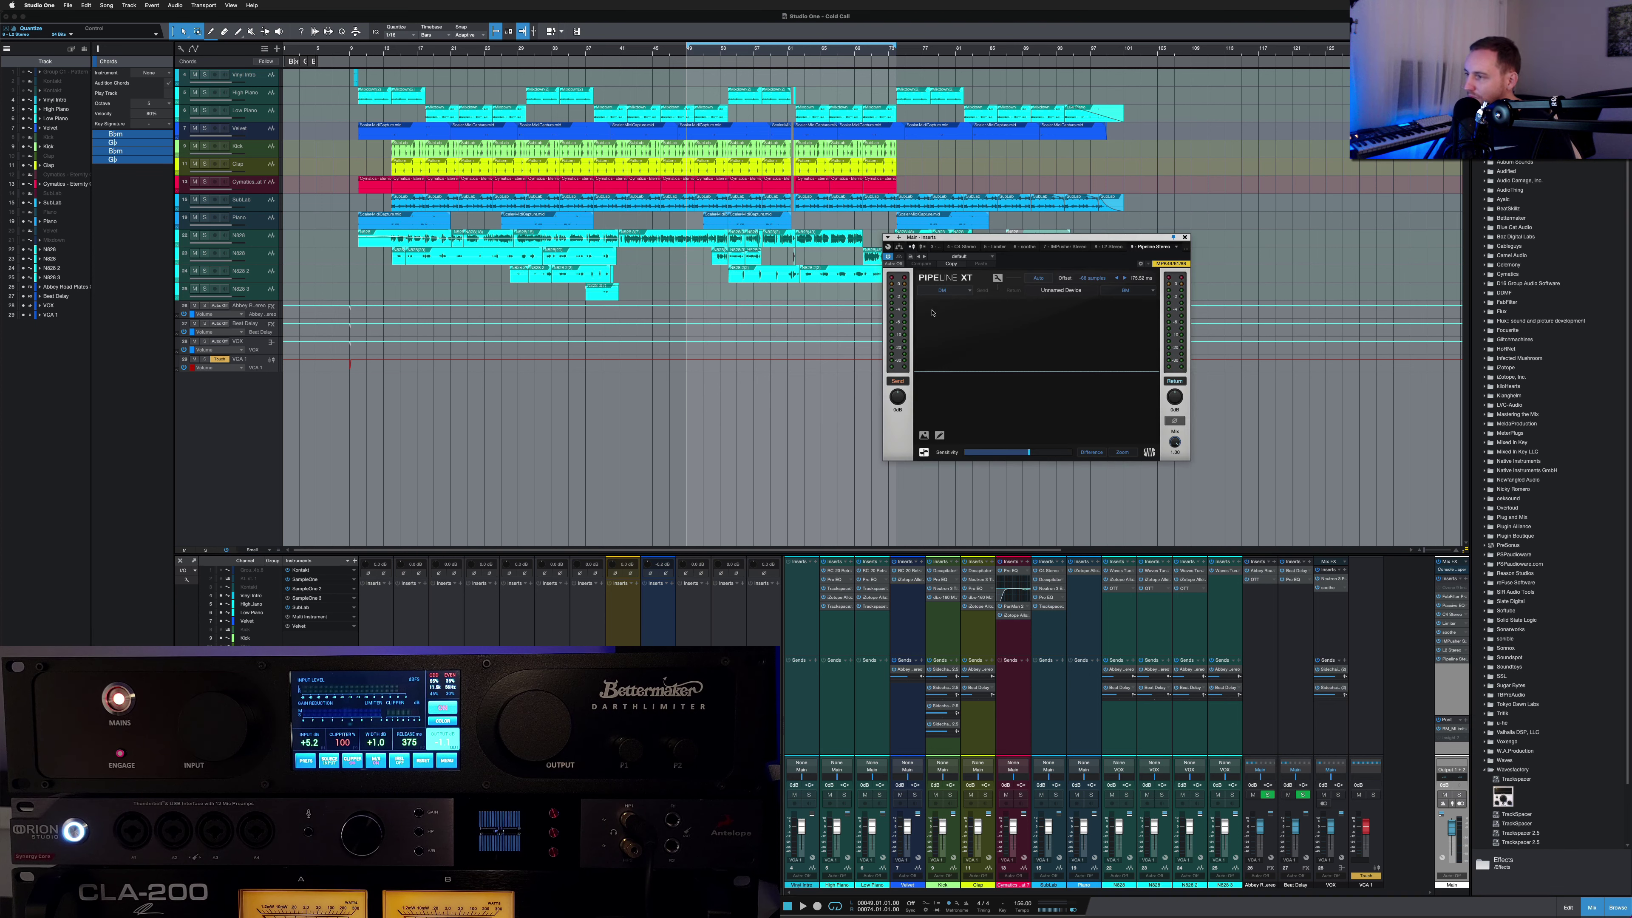
left_click_drag(1042, 238, 770, 200)
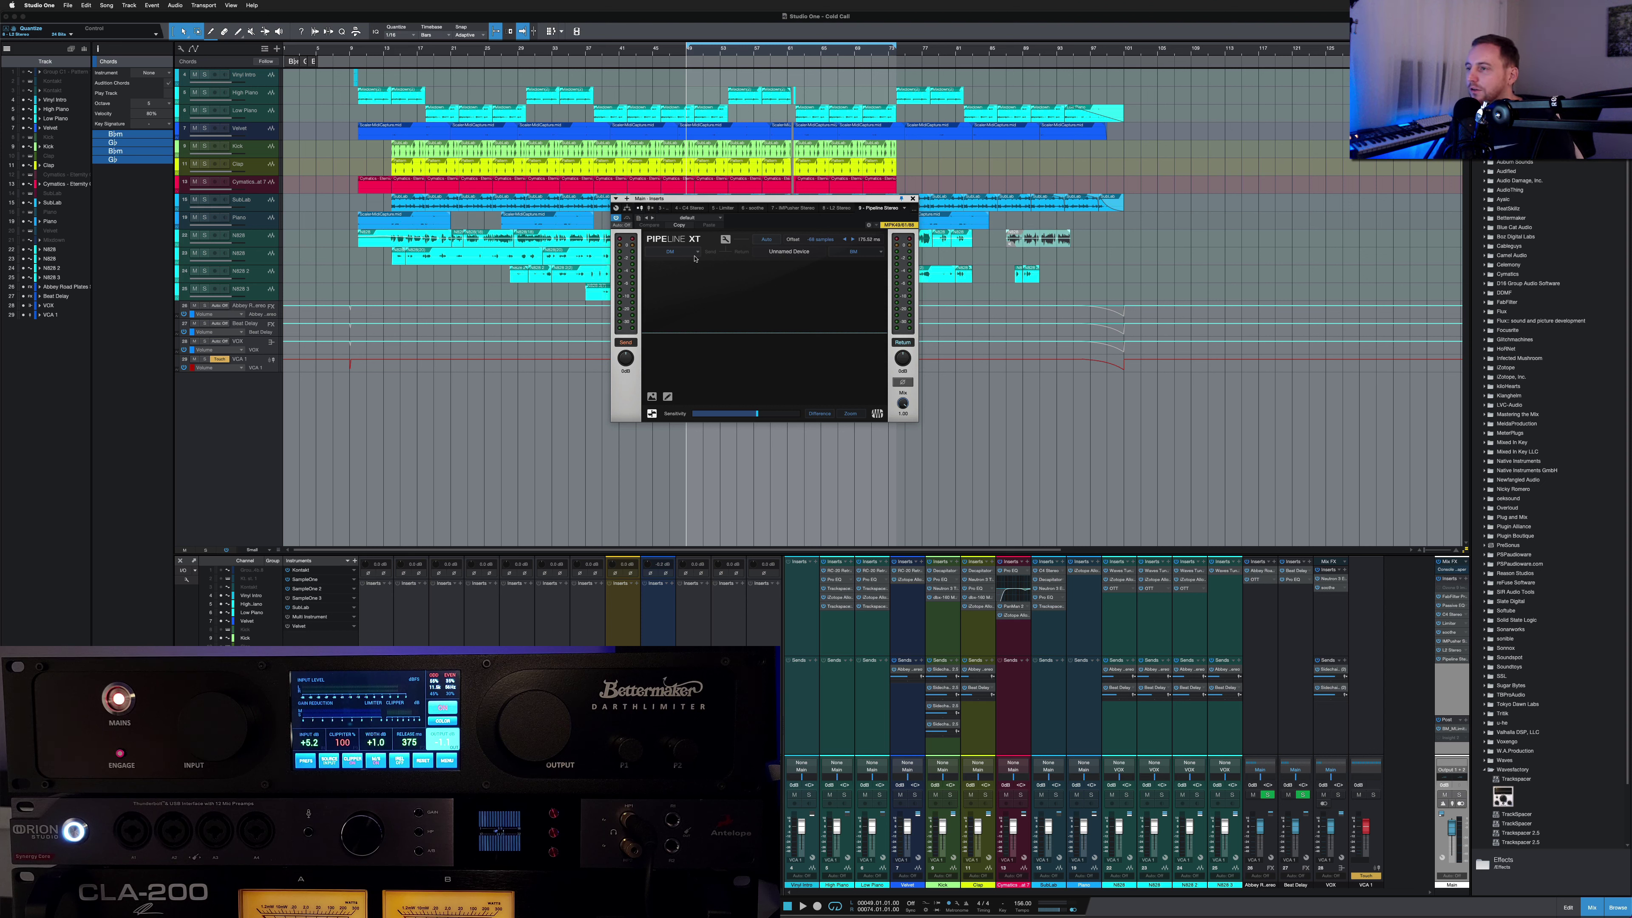
left_click(767, 239)
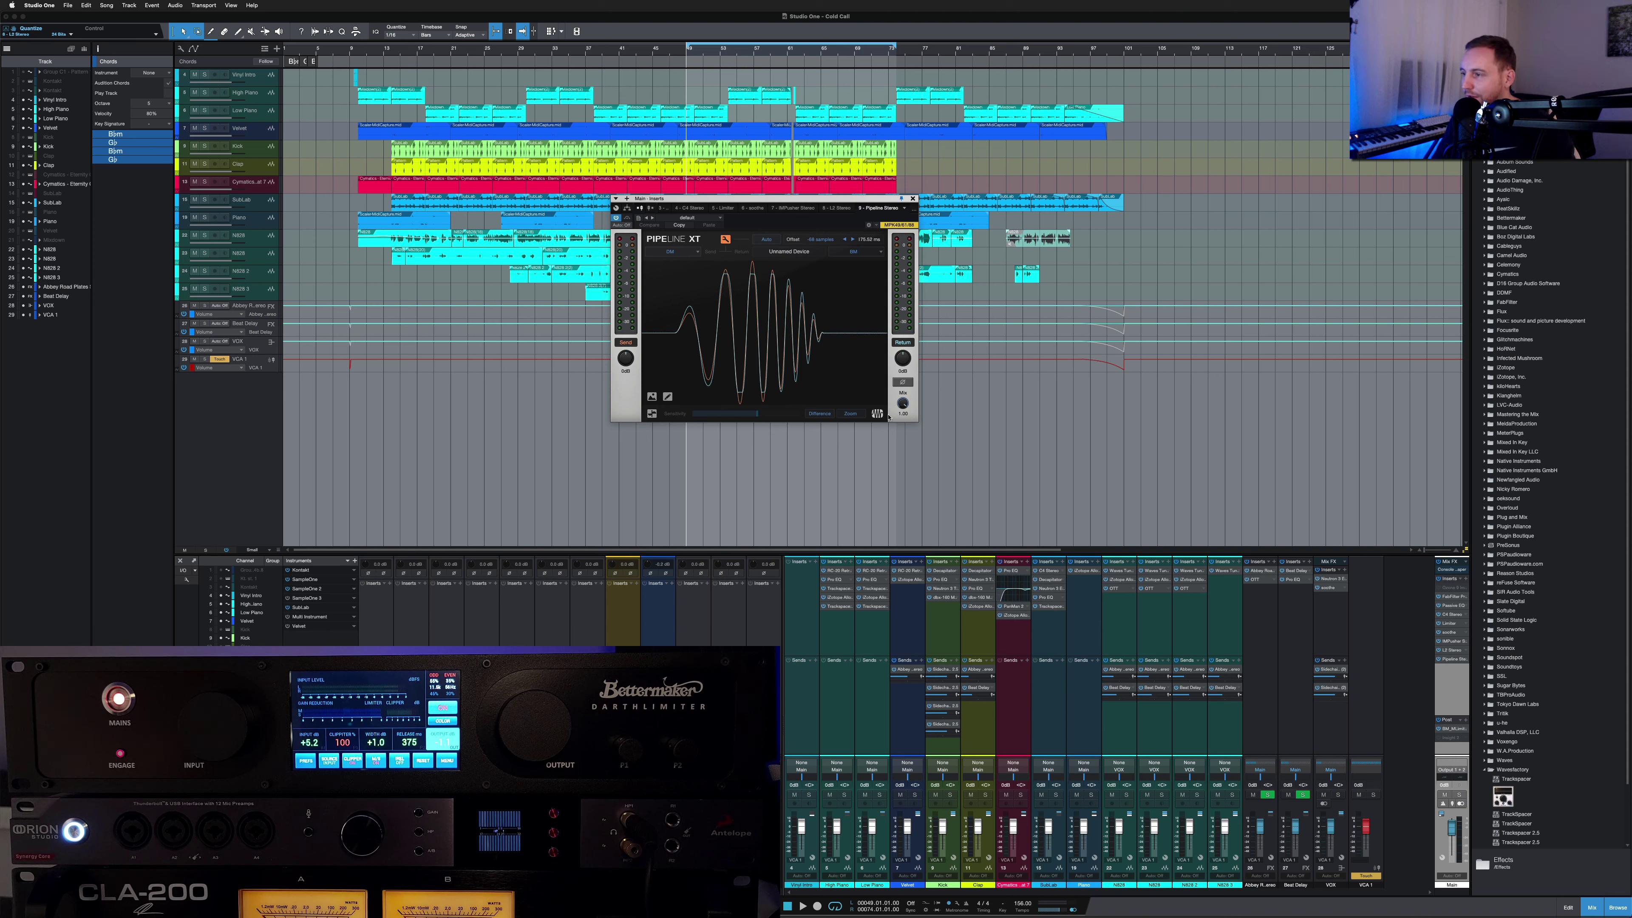
left_click(848, 413)
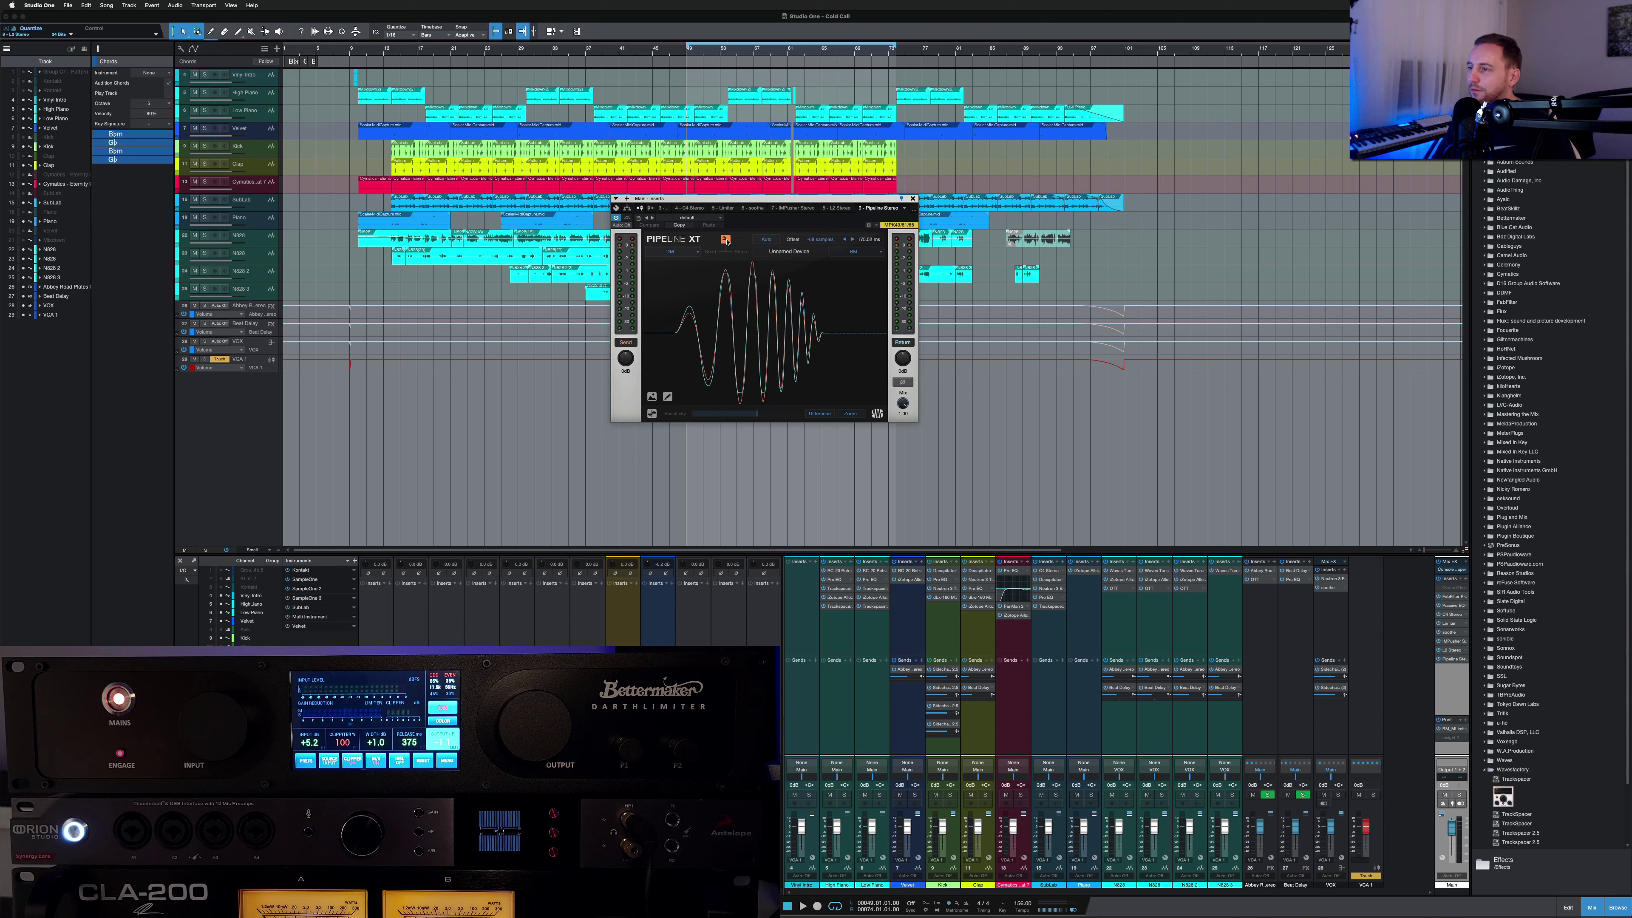
left_click(912, 198)
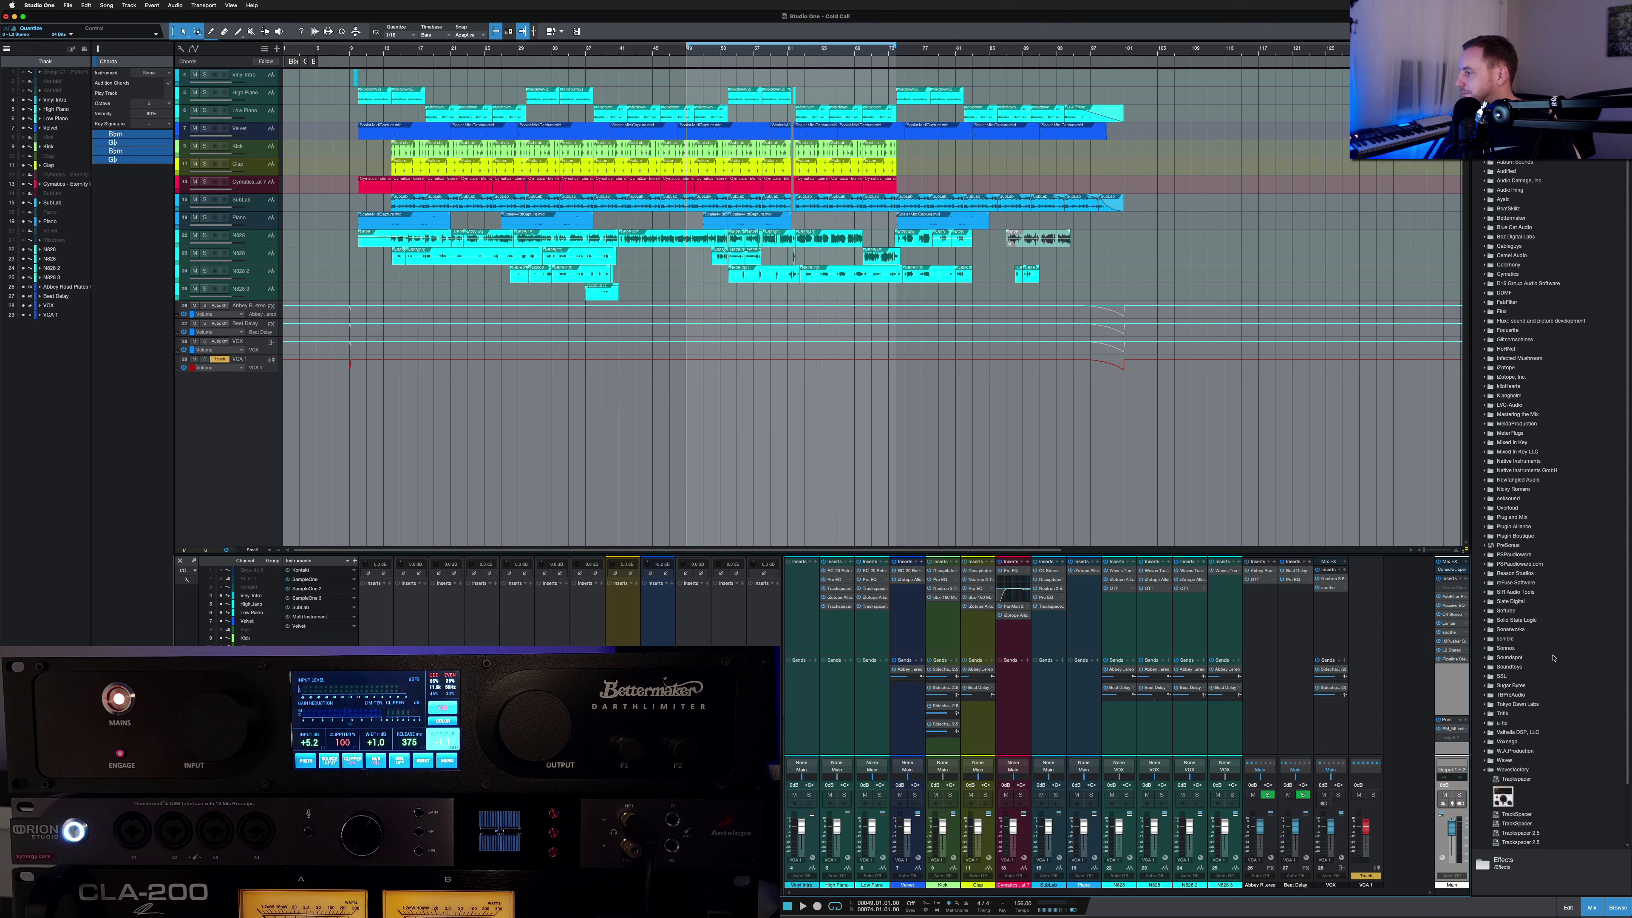
Step: Open the Bettermaker limiter in the Main channel's post-fader slot, play the song, and compare Engage off and on
left_click(1451, 729)
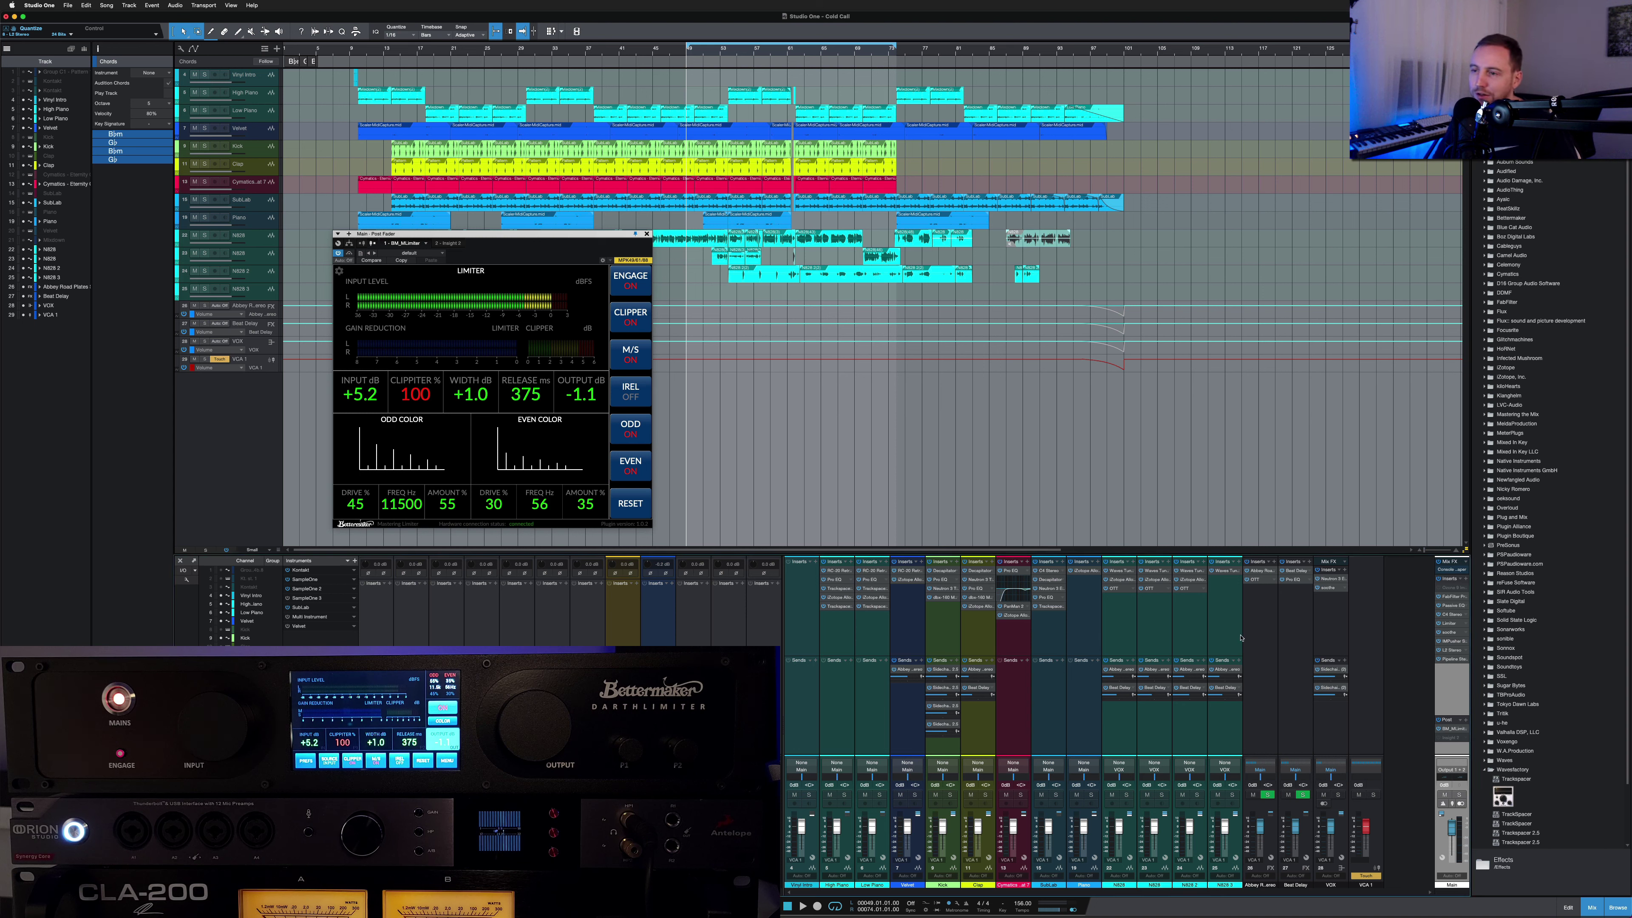
left_click(607, 243)
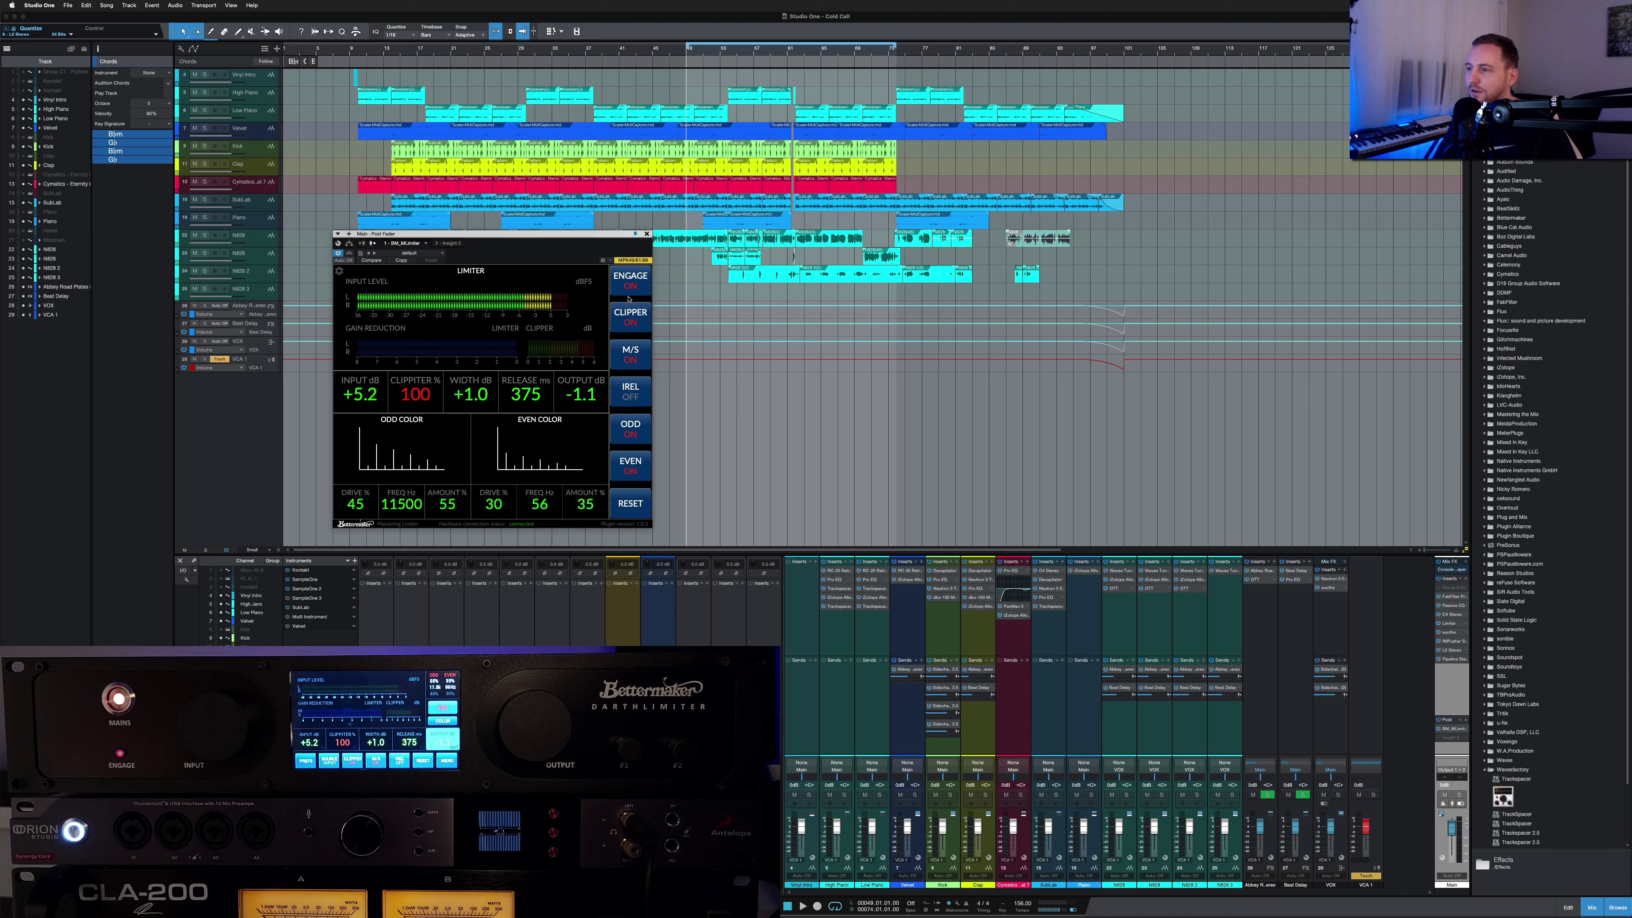
key("space")
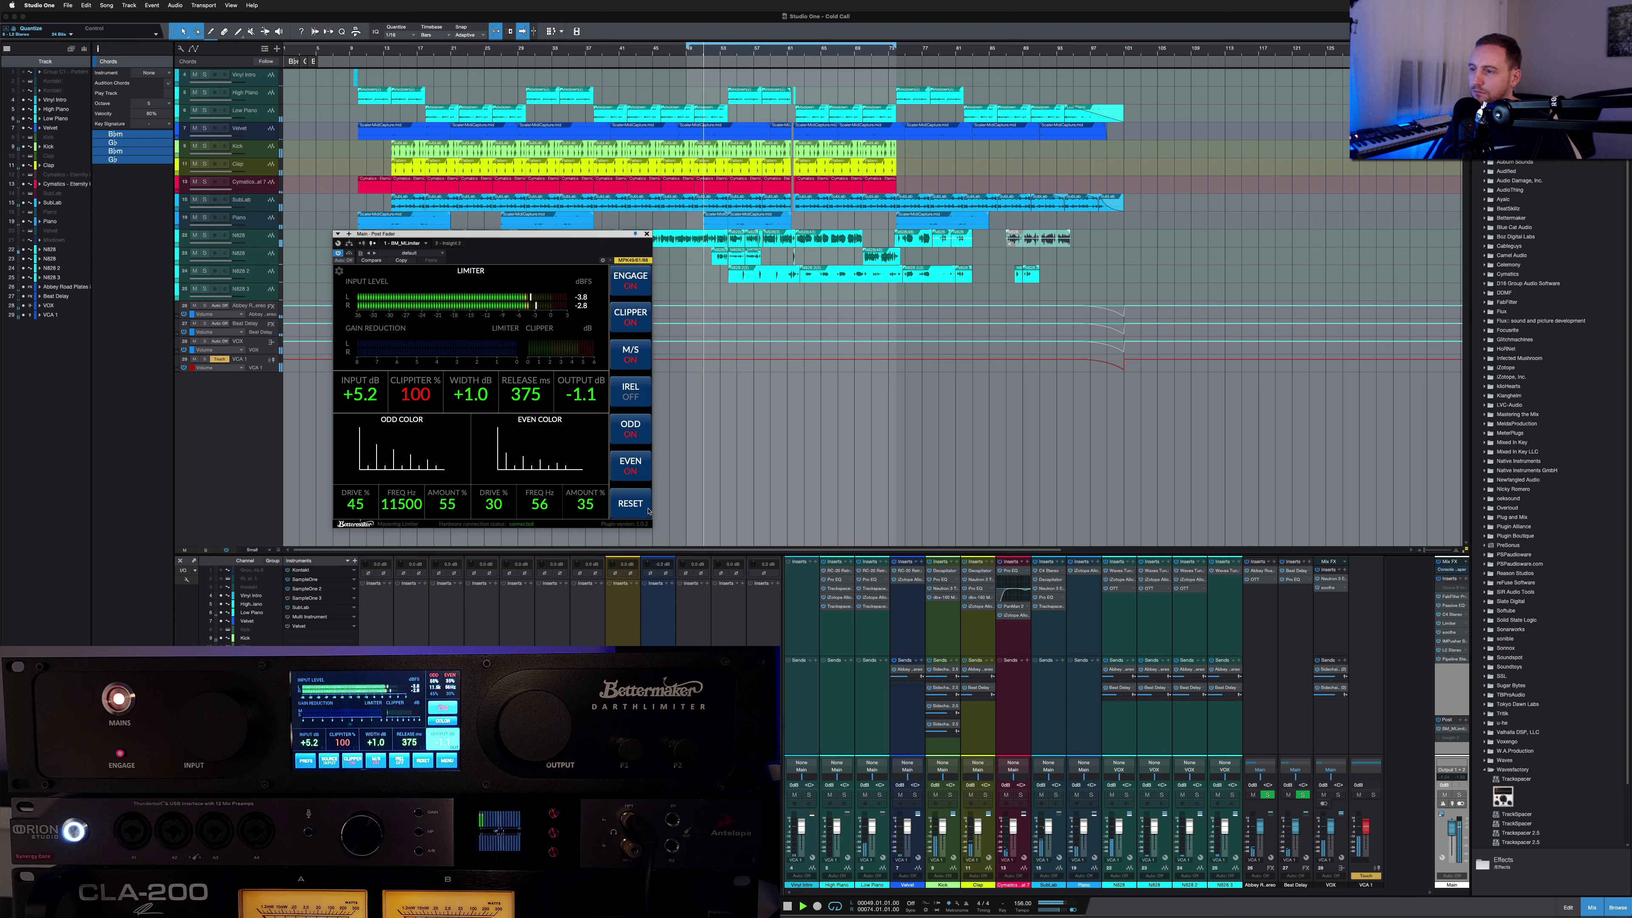
left_click(630, 282)
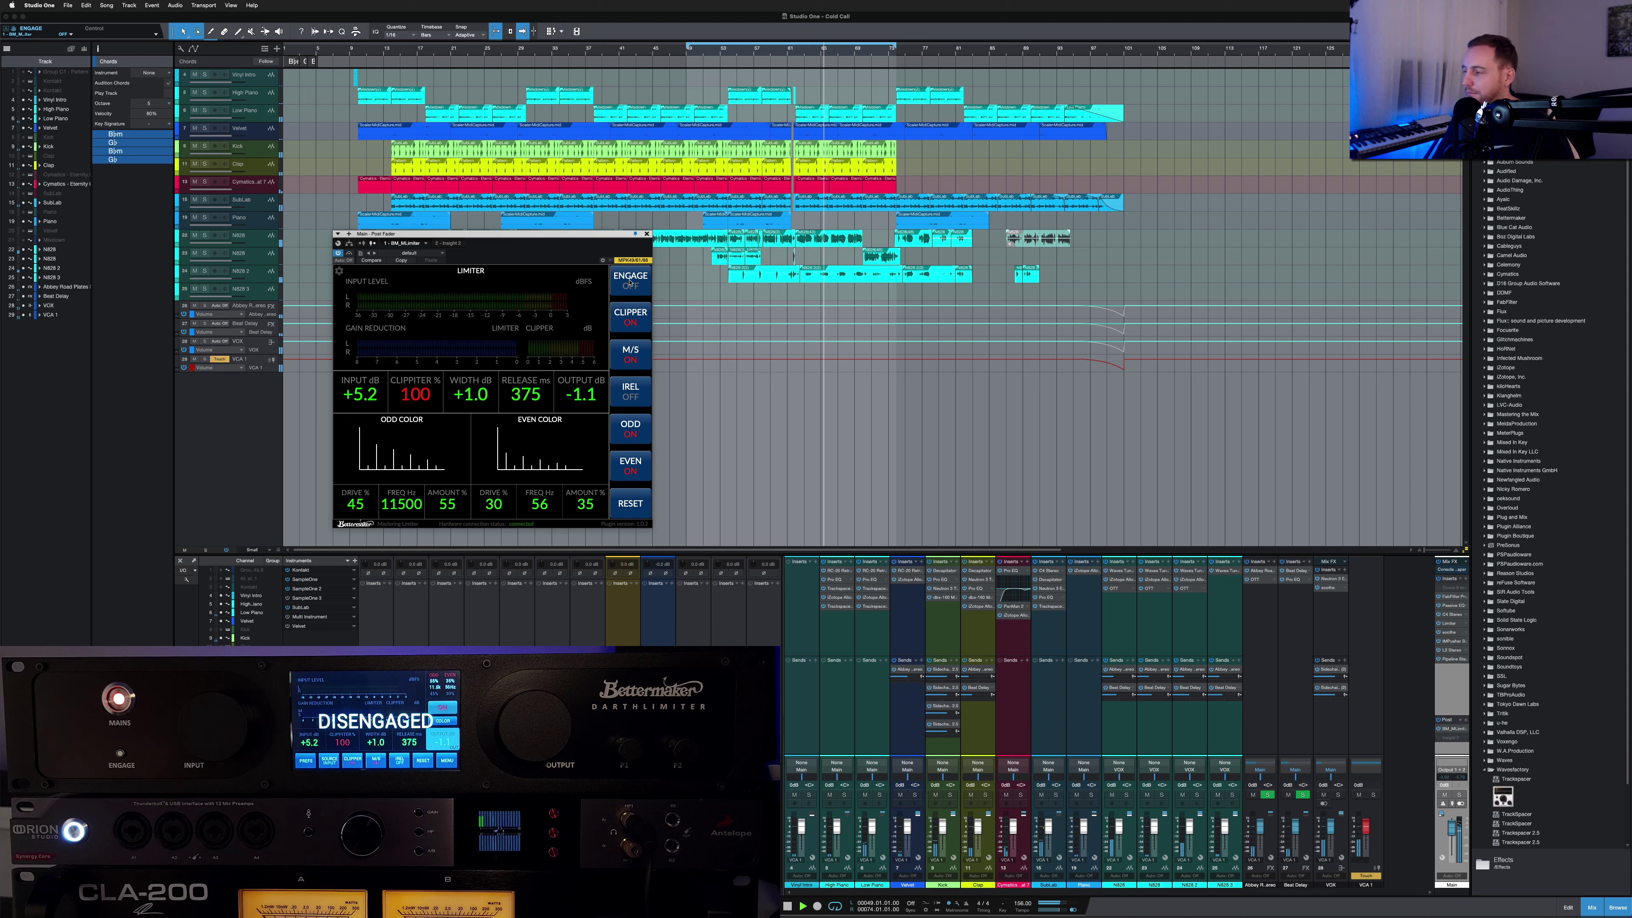
left_click(630, 281)
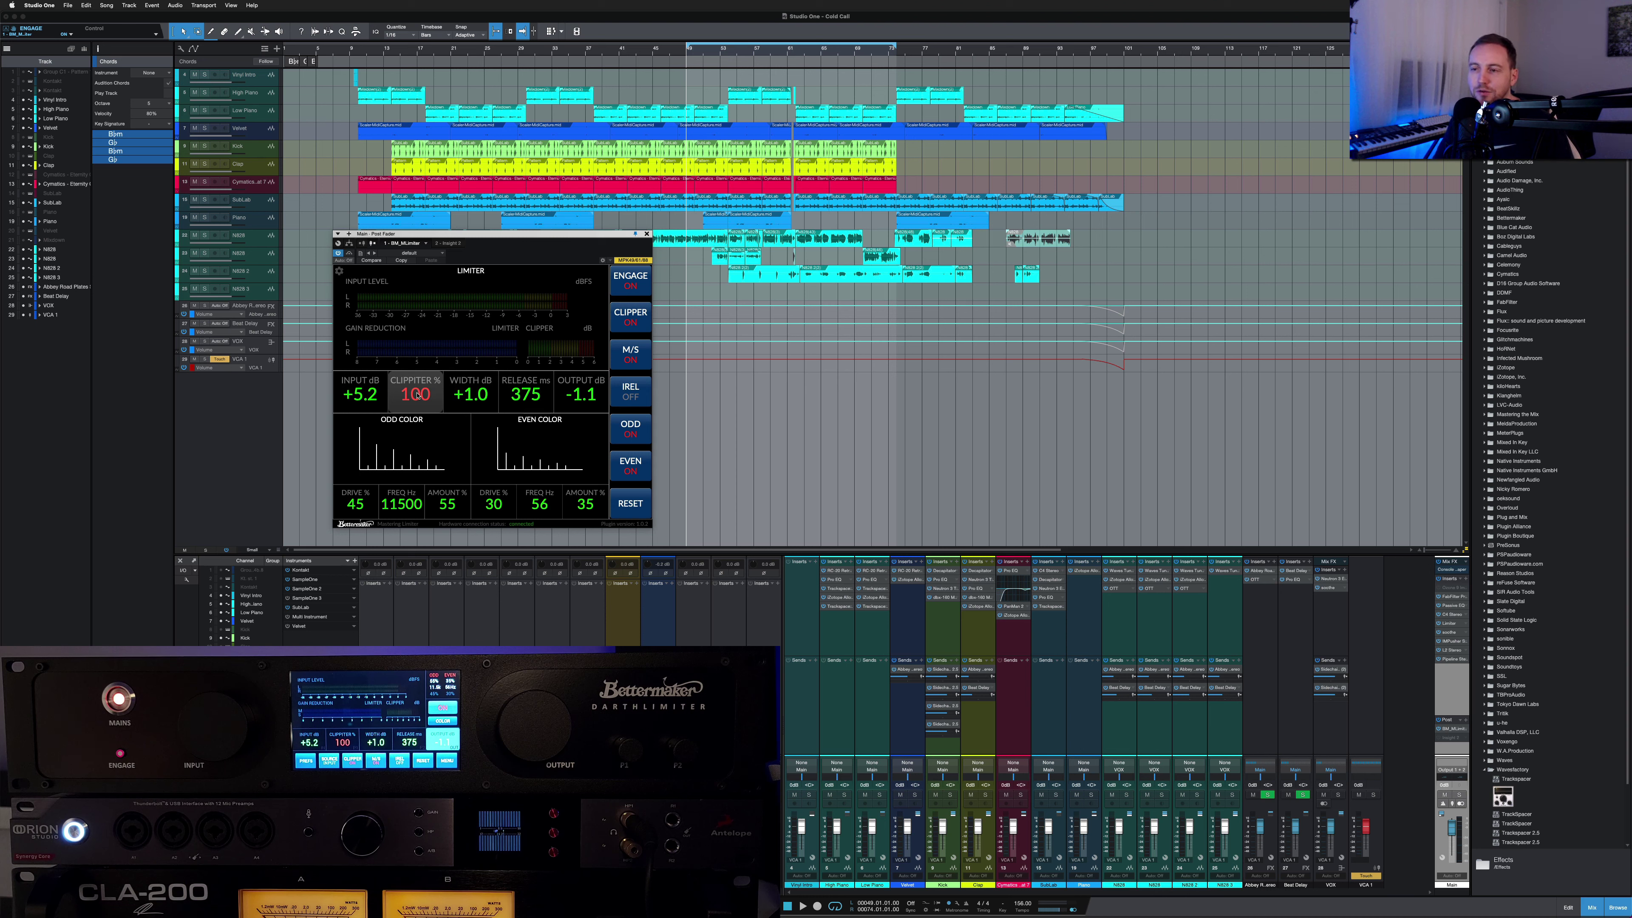
Step: Switch the limiter's Clipper off and on twice, examining the Clipper percentage and the Attack parameter that takes its place
left_click(633, 319)
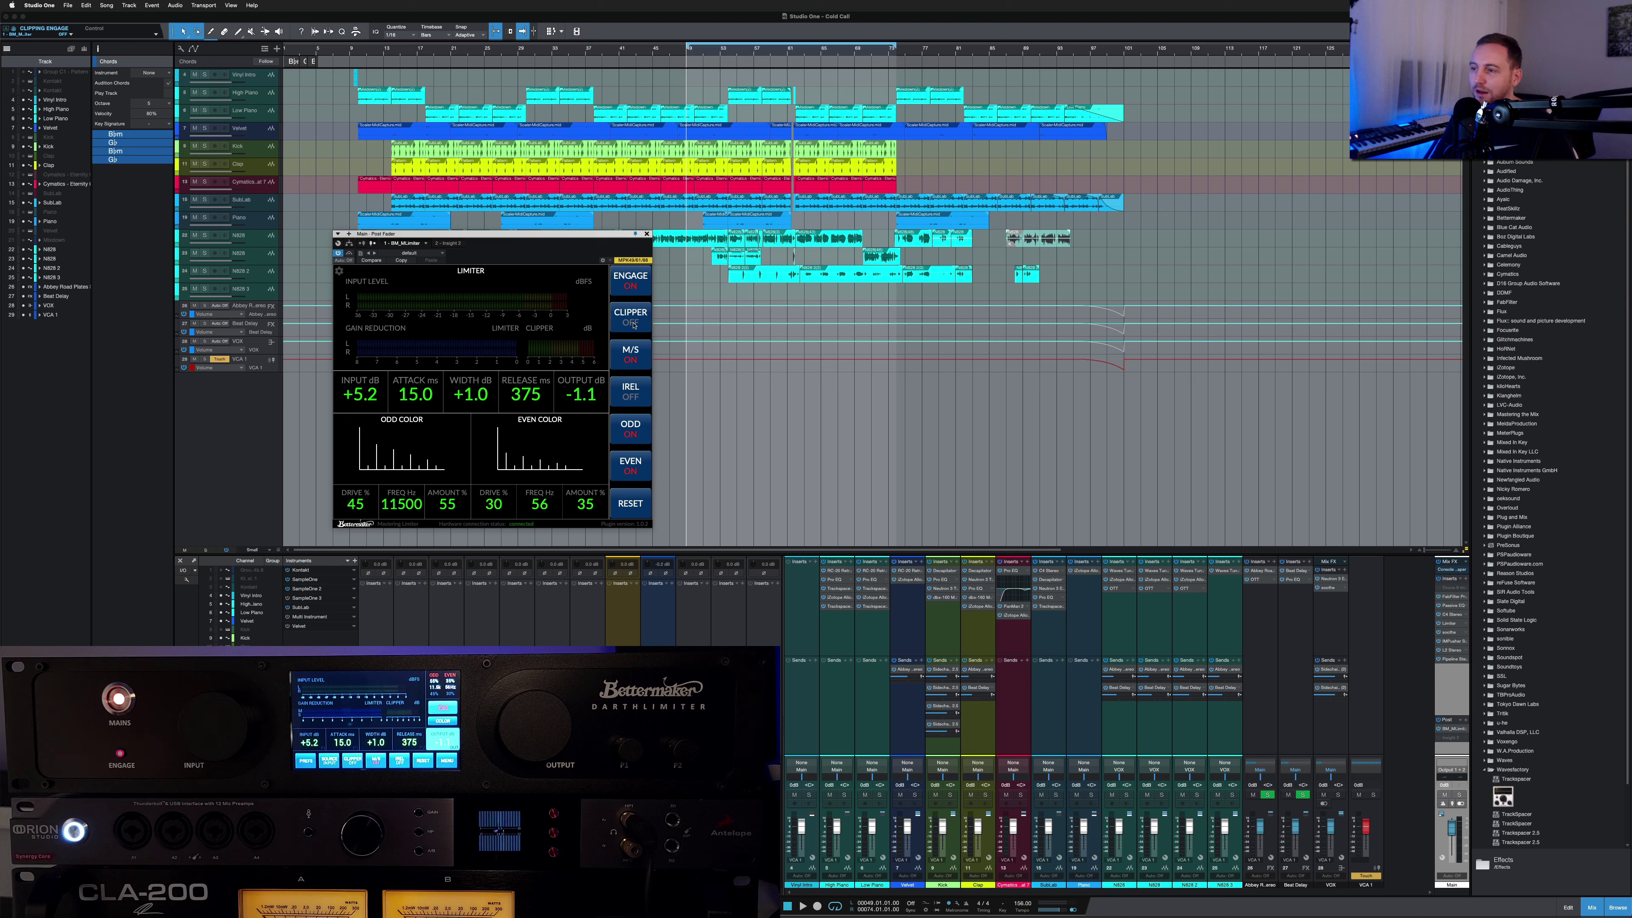
left_click(633, 325)
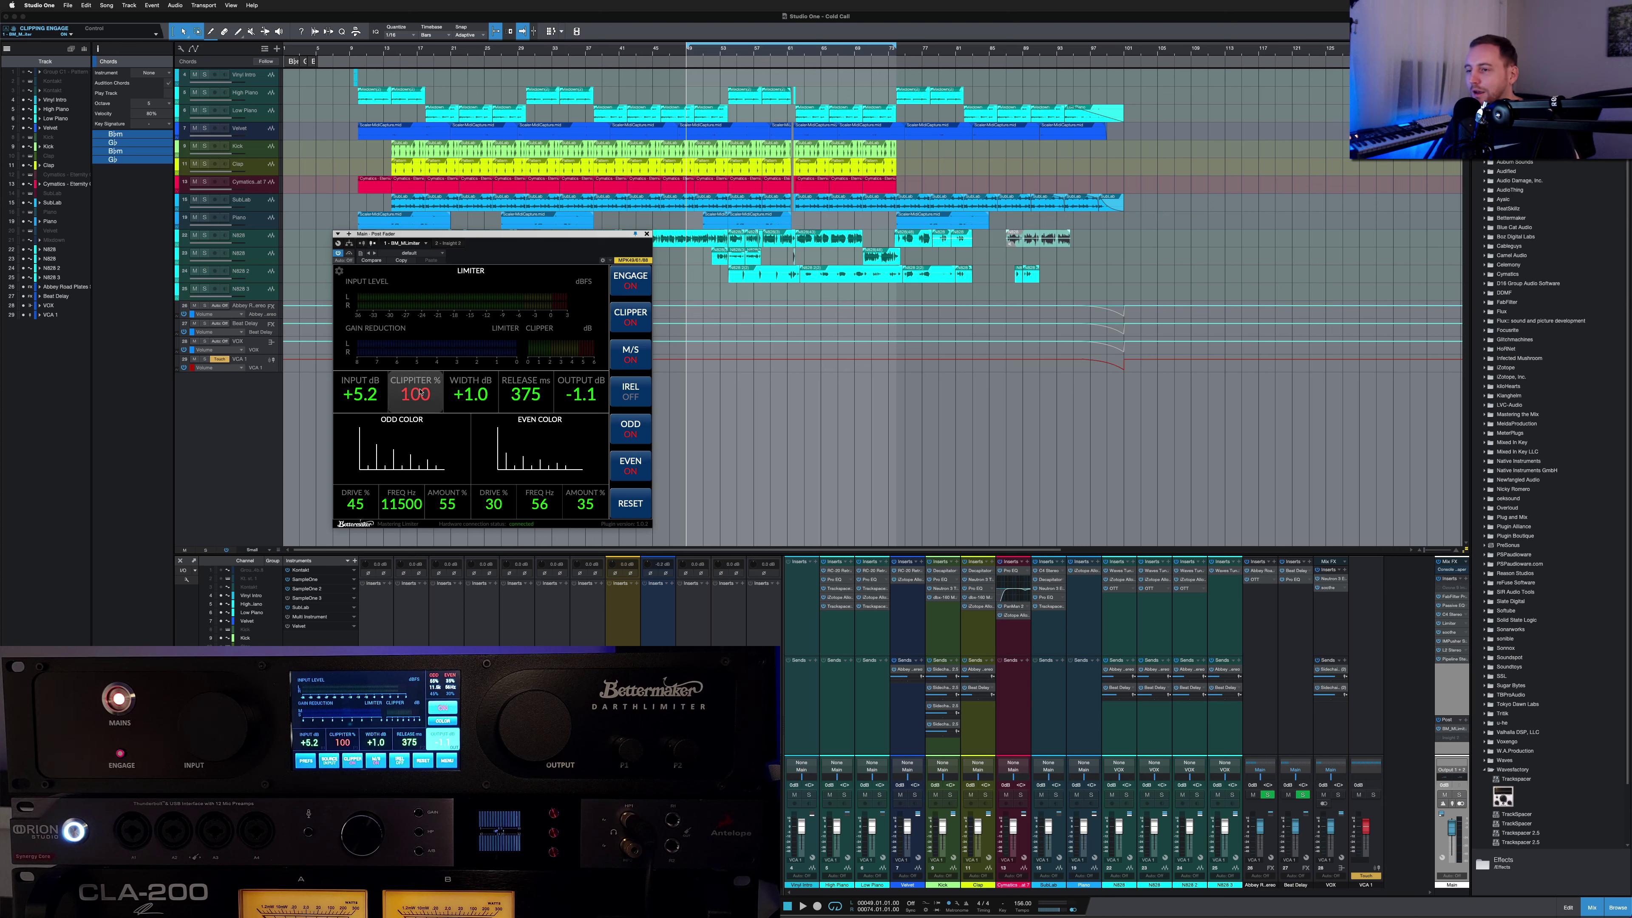
mouse_move(421, 394)
left_mouse_down()
mouse_move(419, 435)
mouse_move(419, 390)
left_mouse_up()
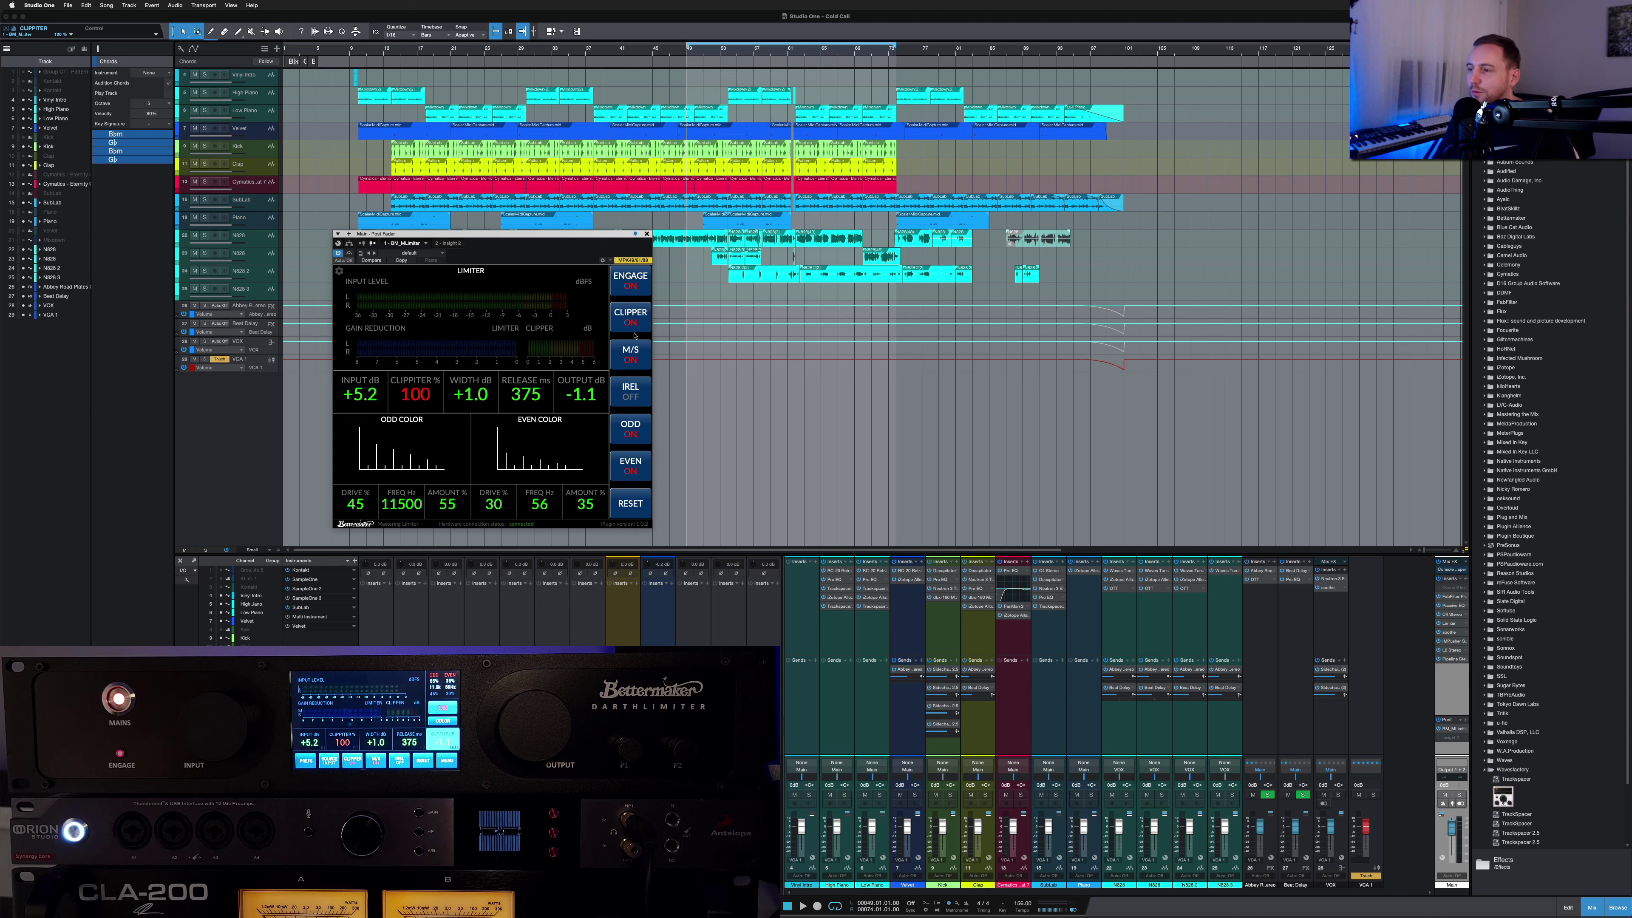
left_click(634, 335)
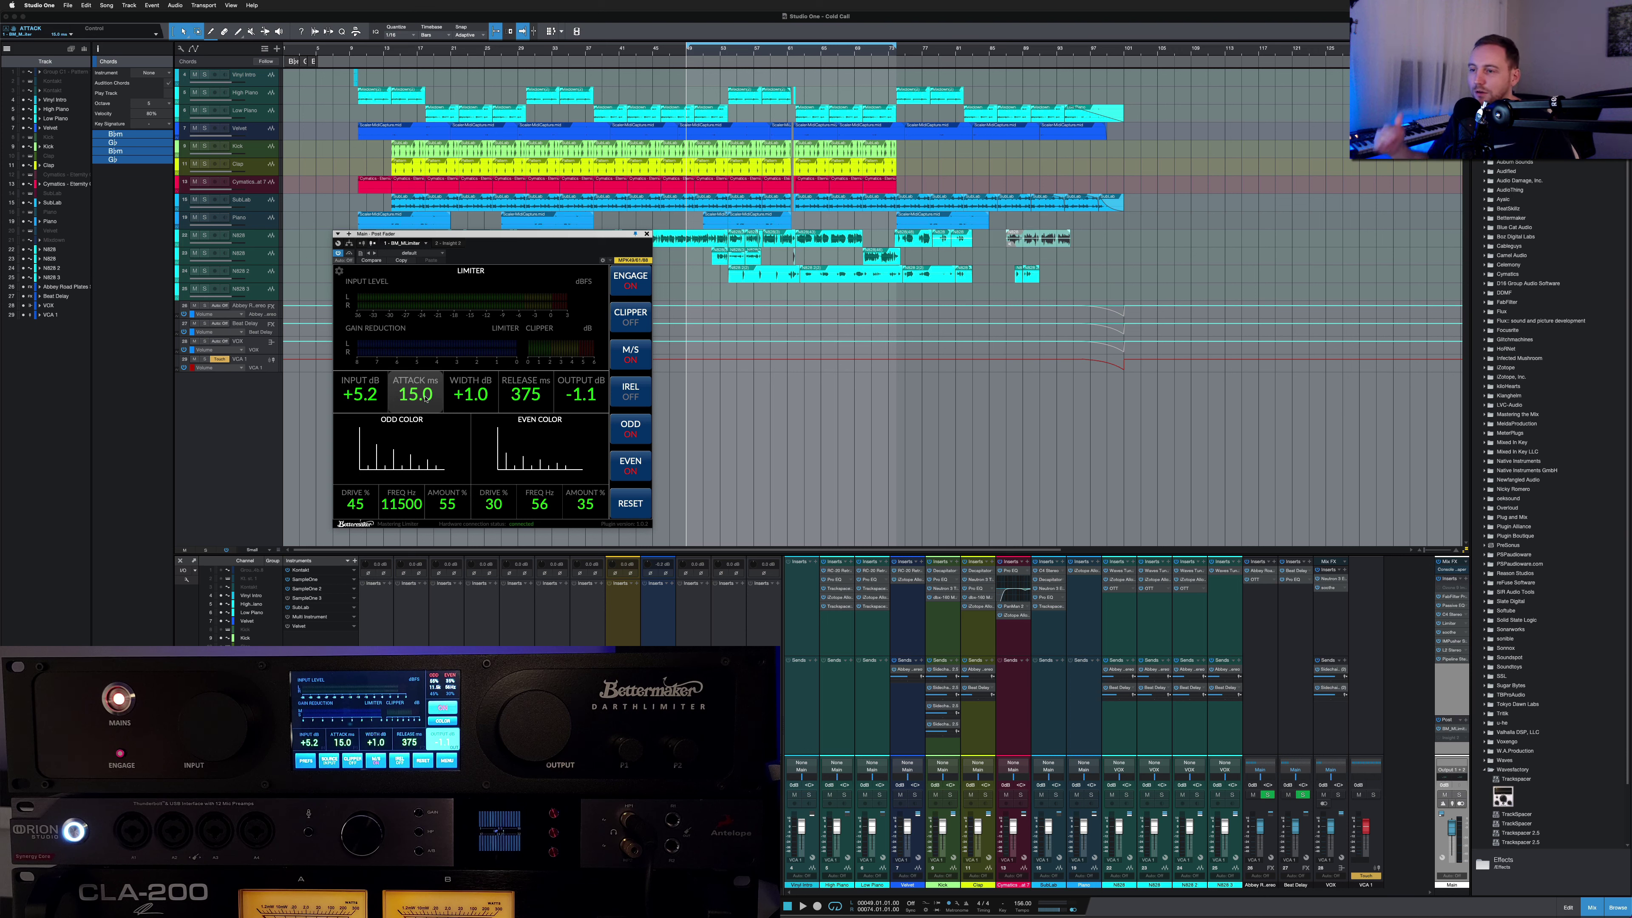
mouse_move(426, 399)
left_mouse_down()
mouse_move(424, 367)
mouse_move(420, 427)
mouse_move(417, 379)
left_mouse_up()
left_click(612, 326)
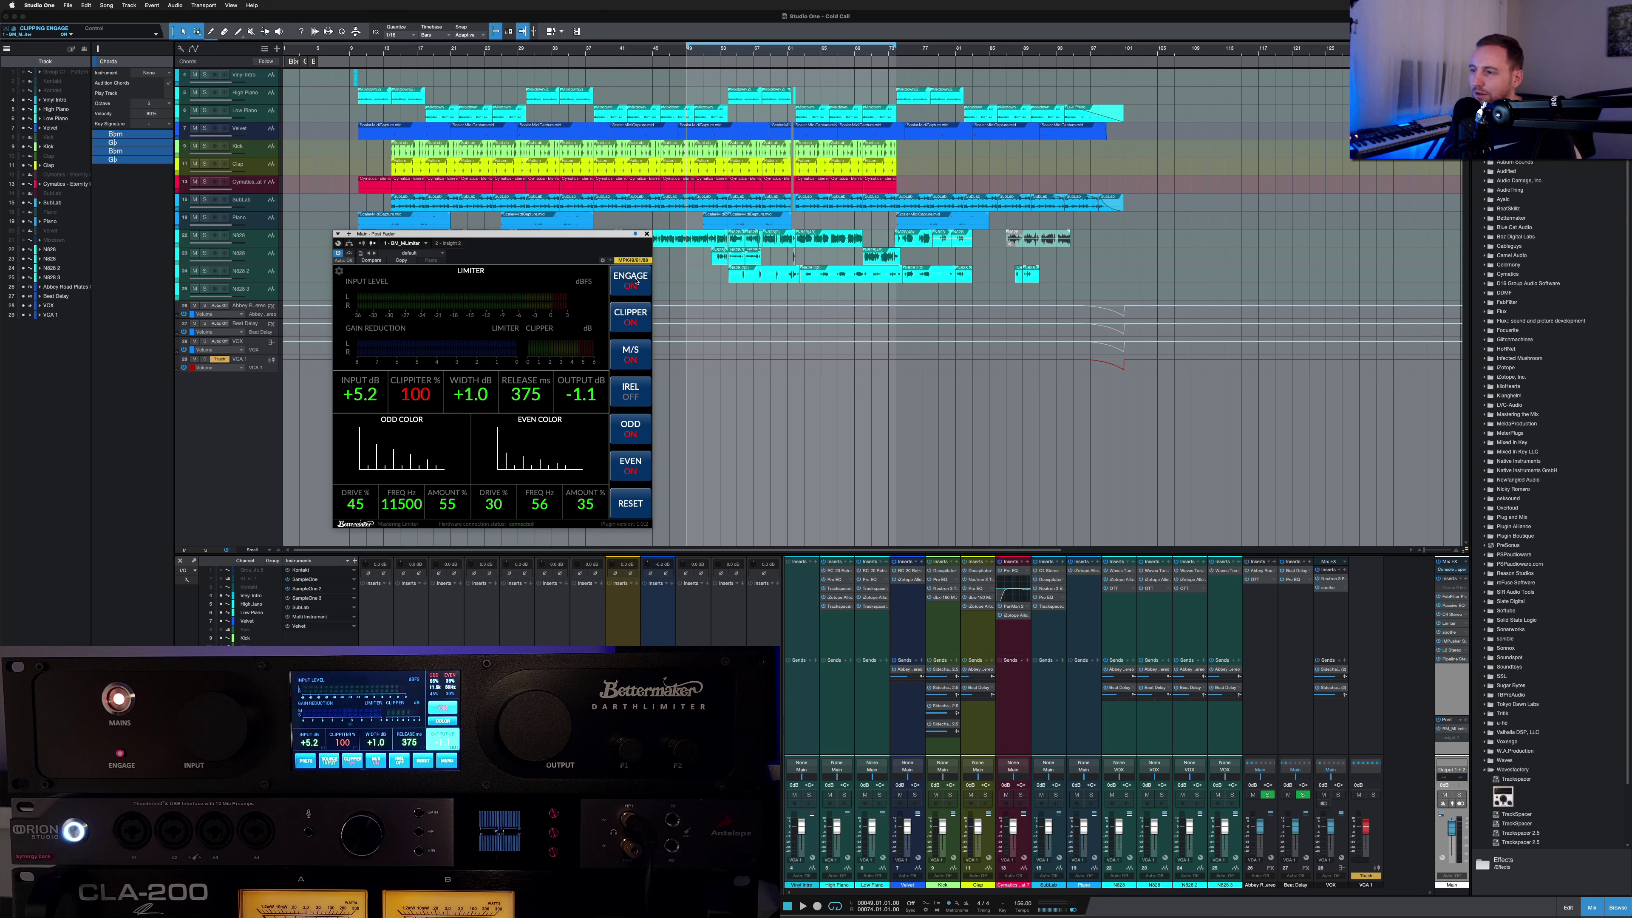
Step: Play the song, toggle the limiter's M/S processing off and on to compare the sound, and stop playback
key("space")
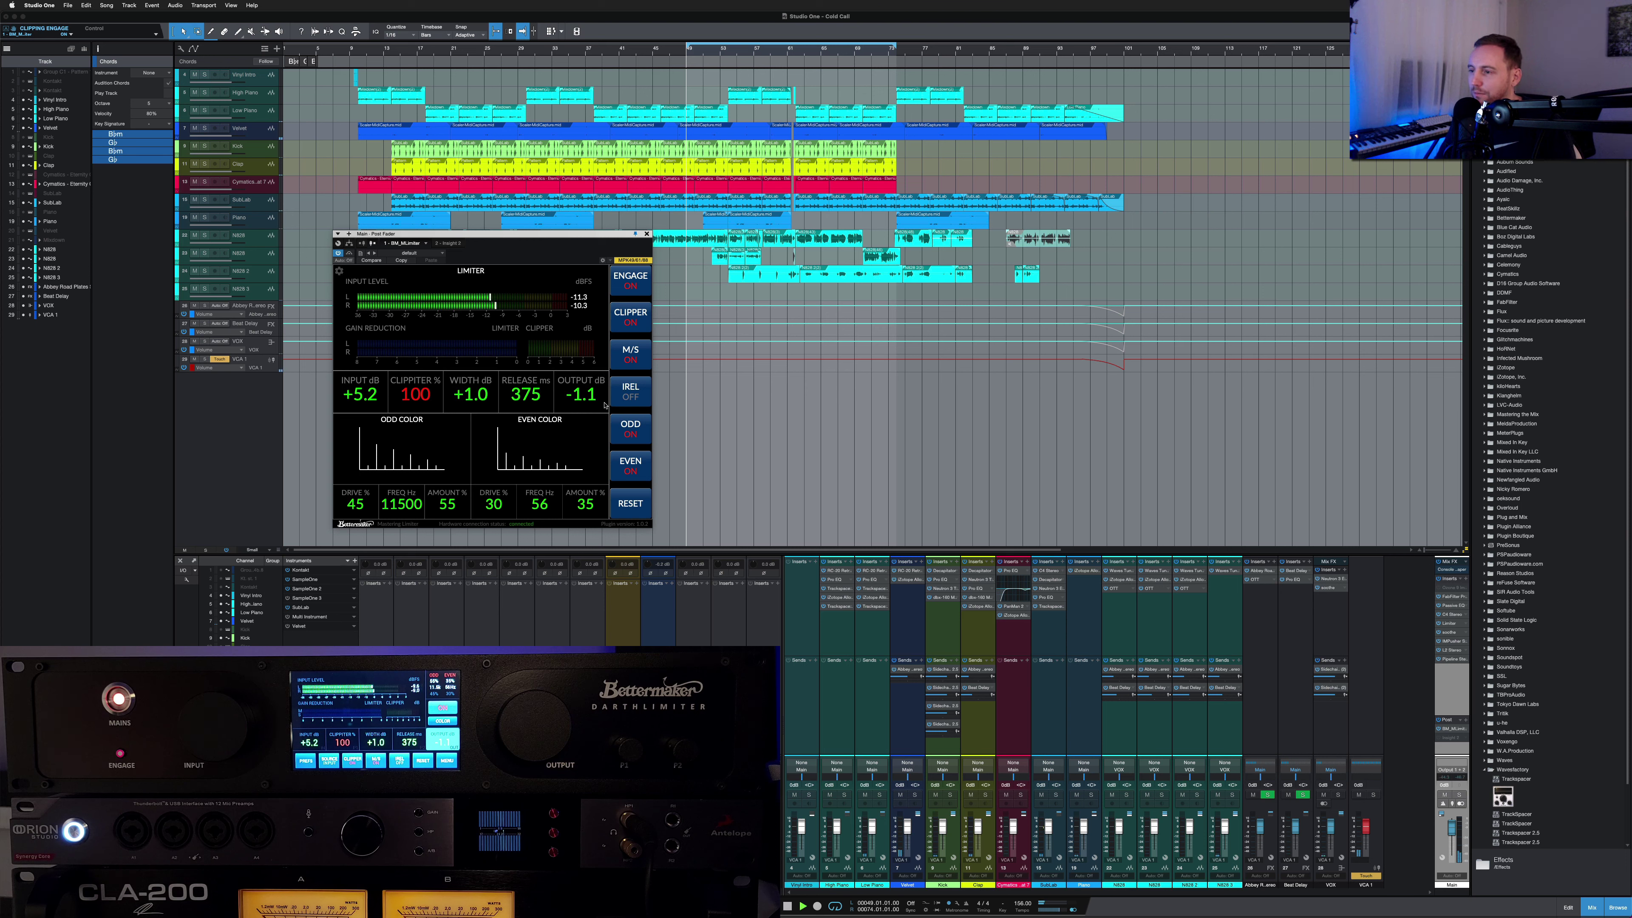
left_click(631, 355)
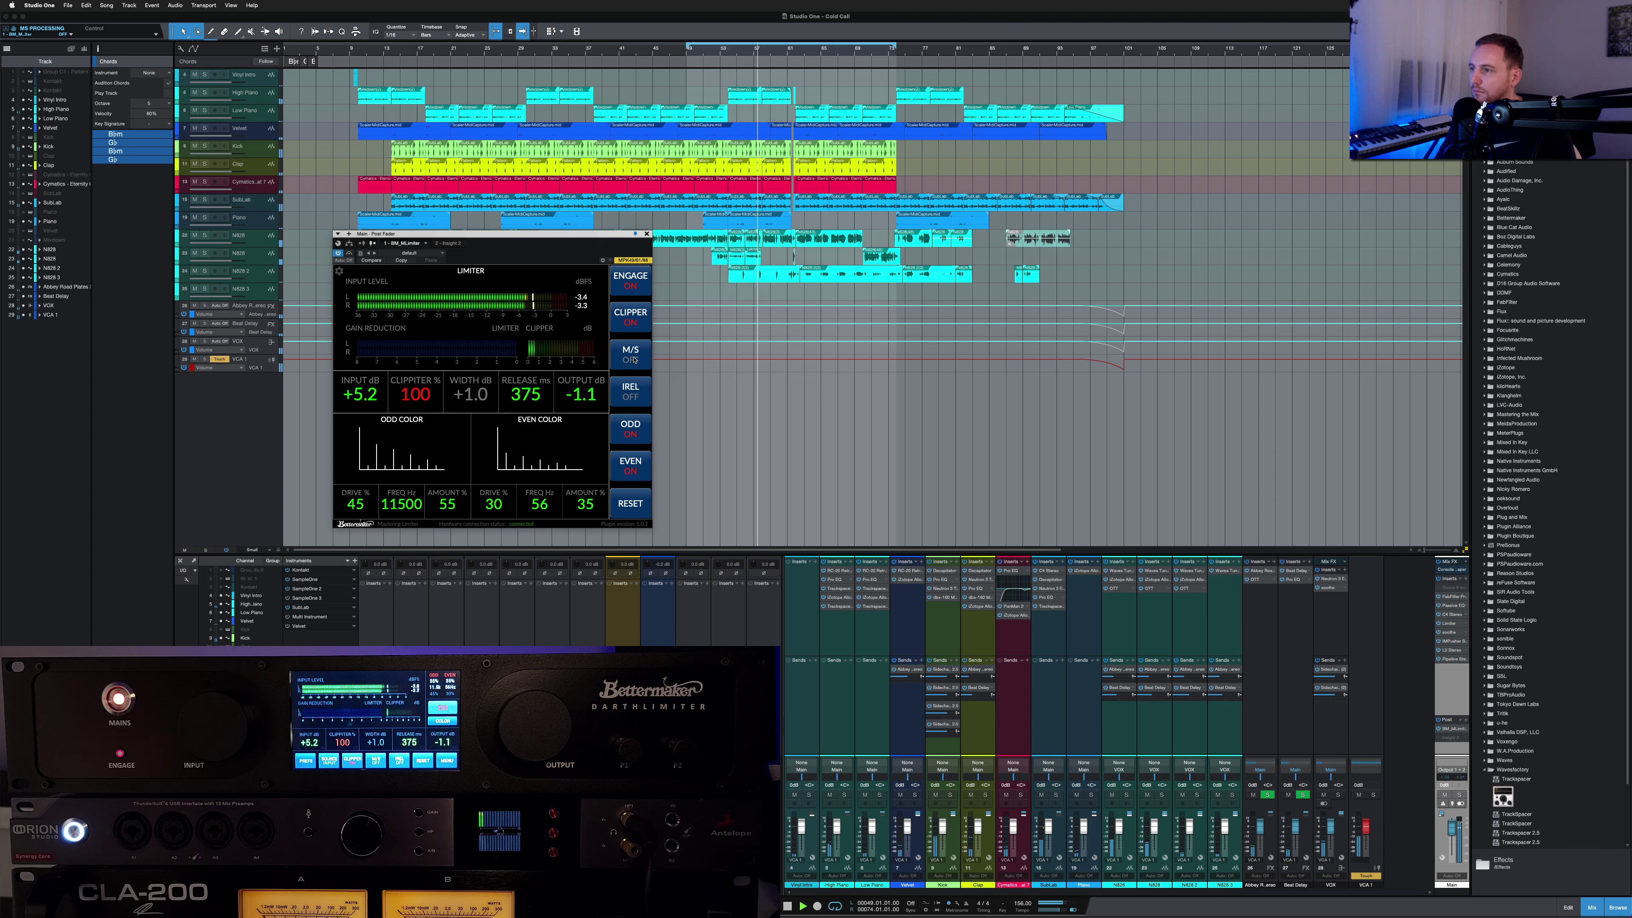
left_click(634, 359)
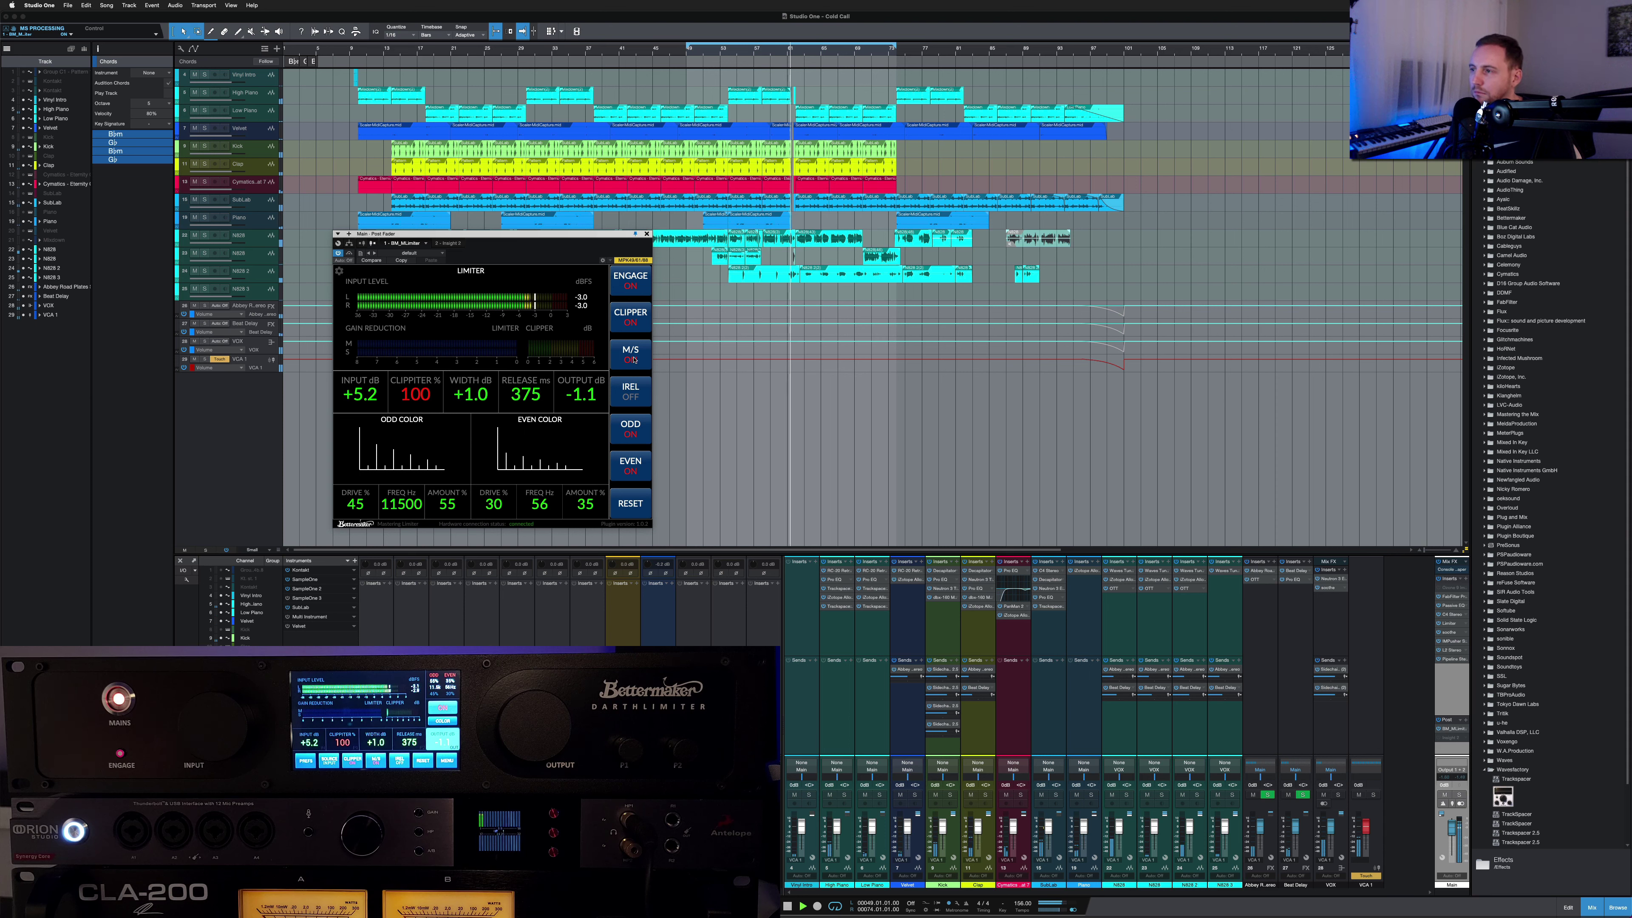
key("space")
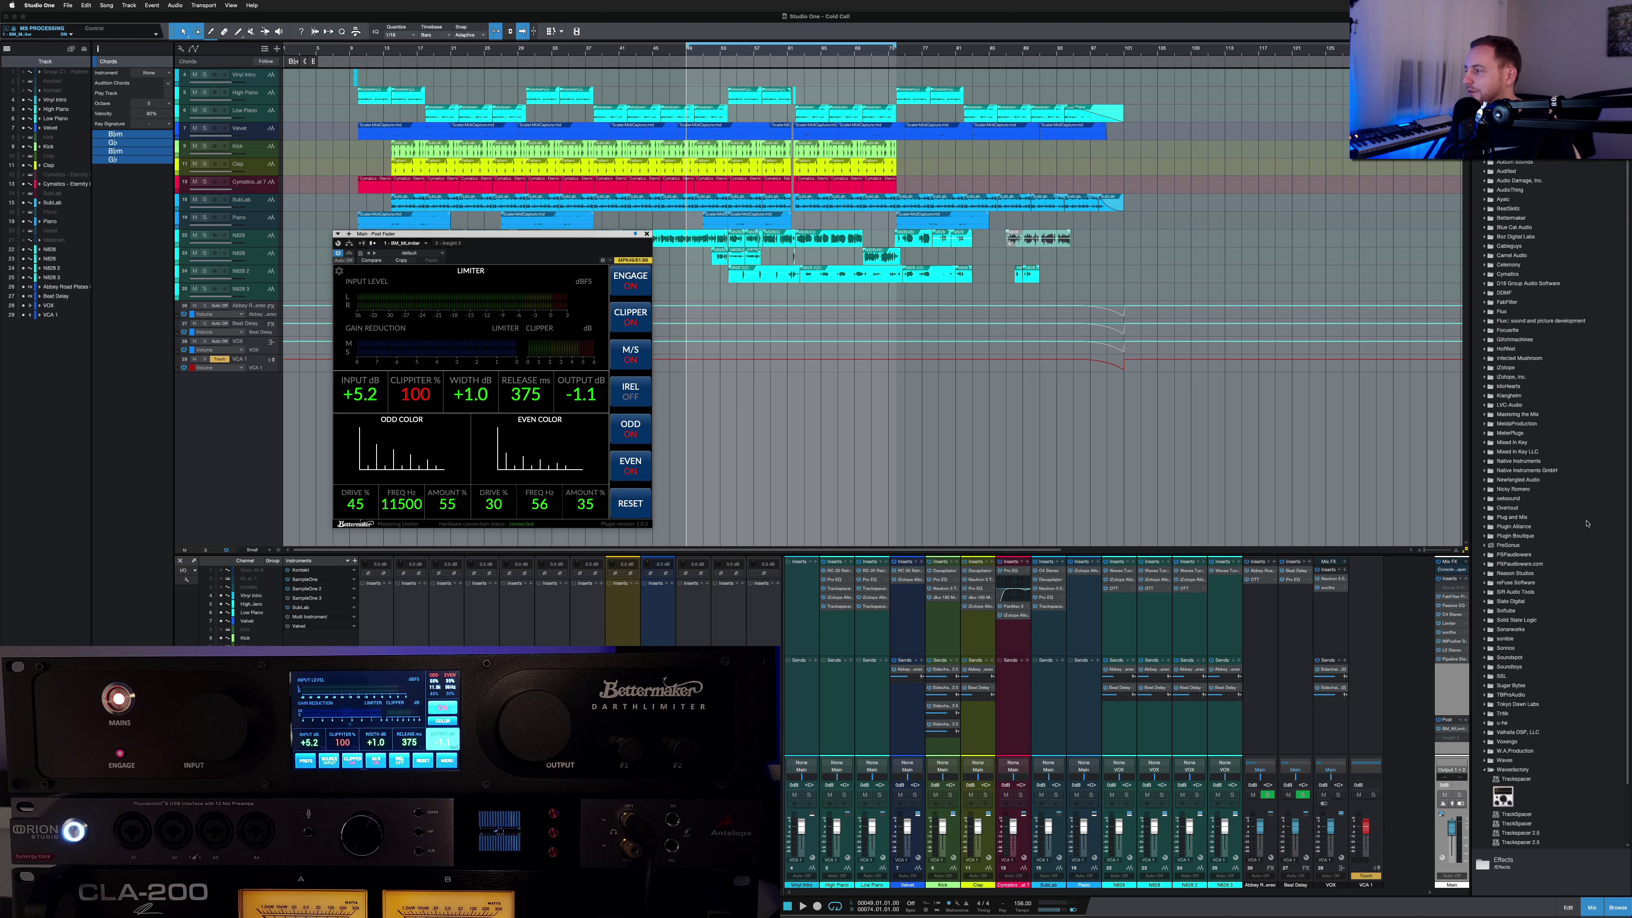
Step: Open the Main channel's Passive EQ, examine its separate mid and side bands, and close its window
left_click(1454, 605)
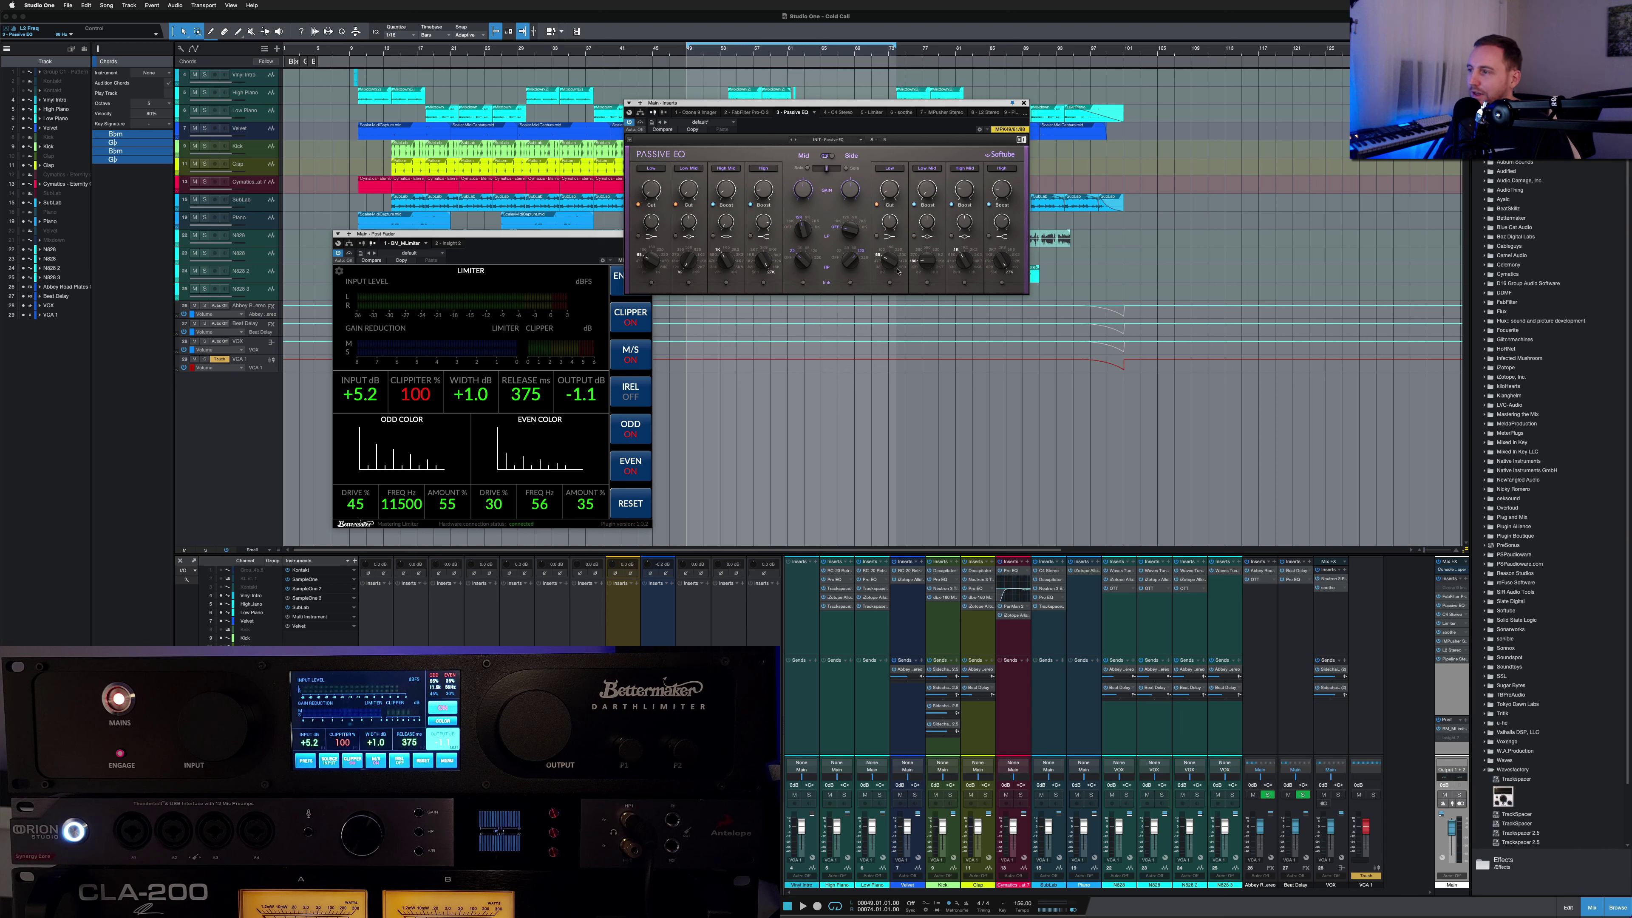
left_click(1024, 104)
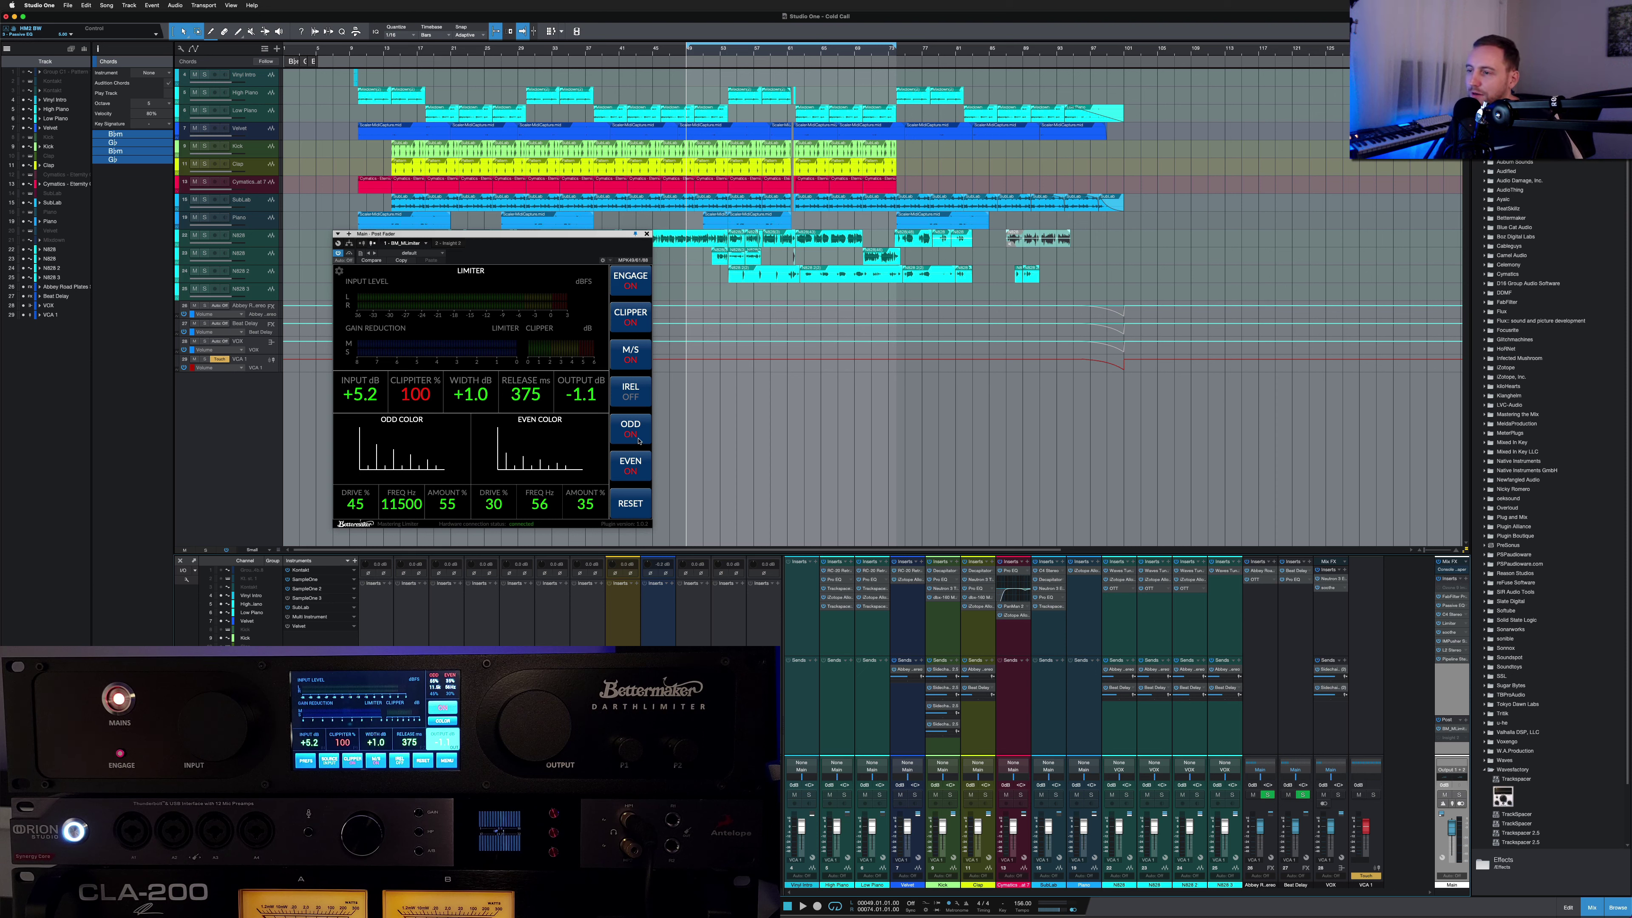
Step: Switch off the limiter's Odd and Even color, play the song, and re-enable first Odd, then Even to compare
left_click(633, 464)
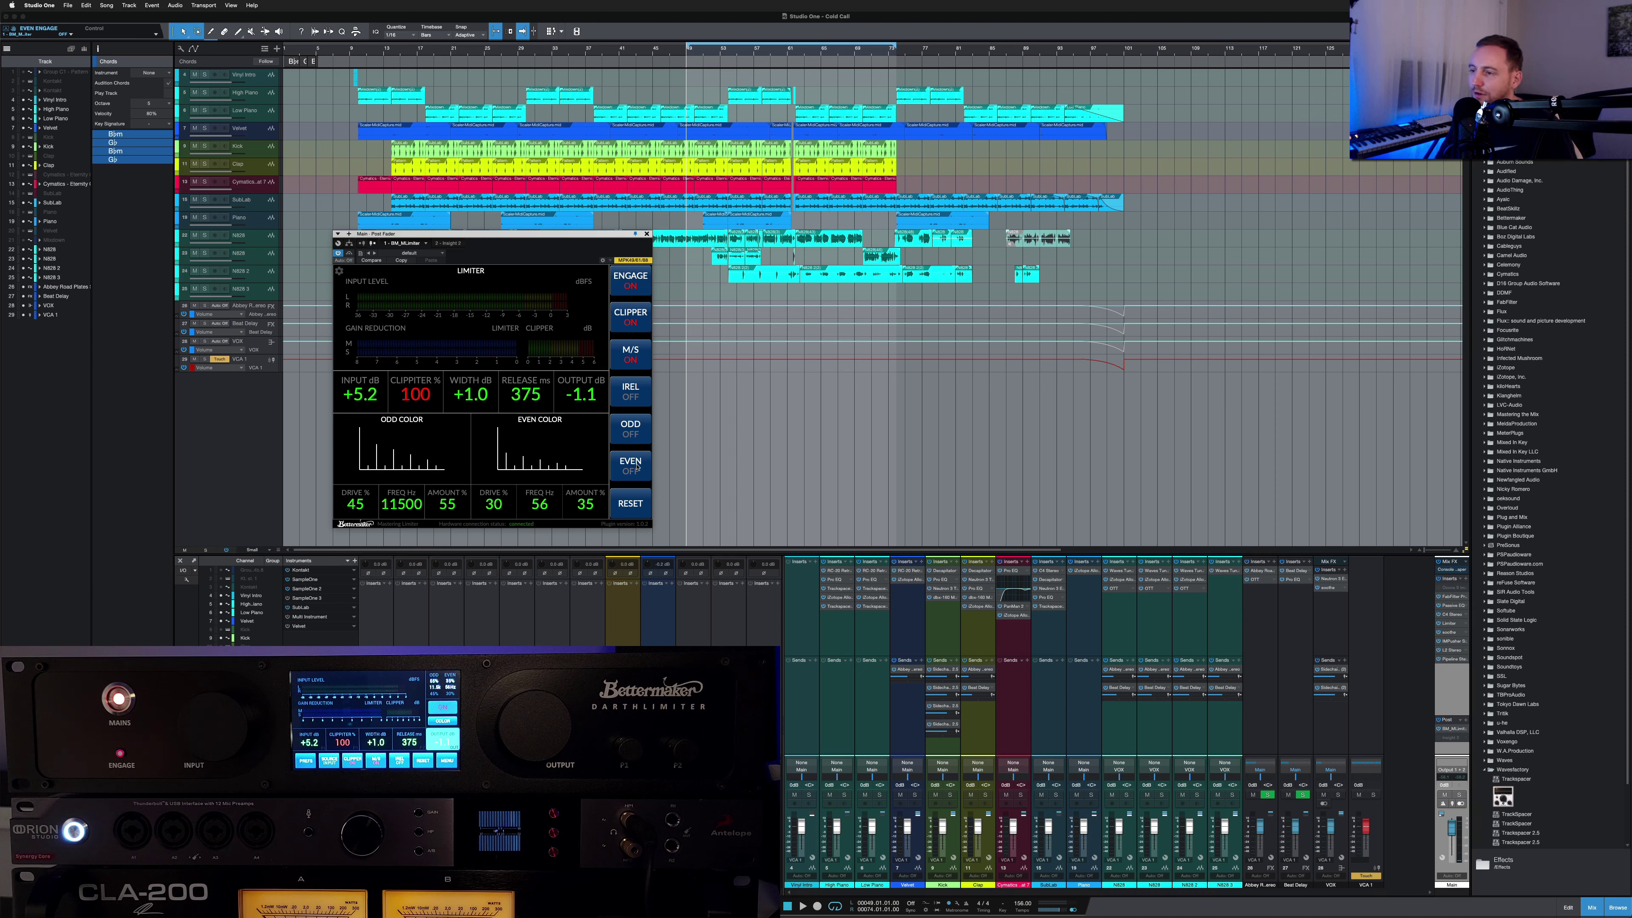
key("space")
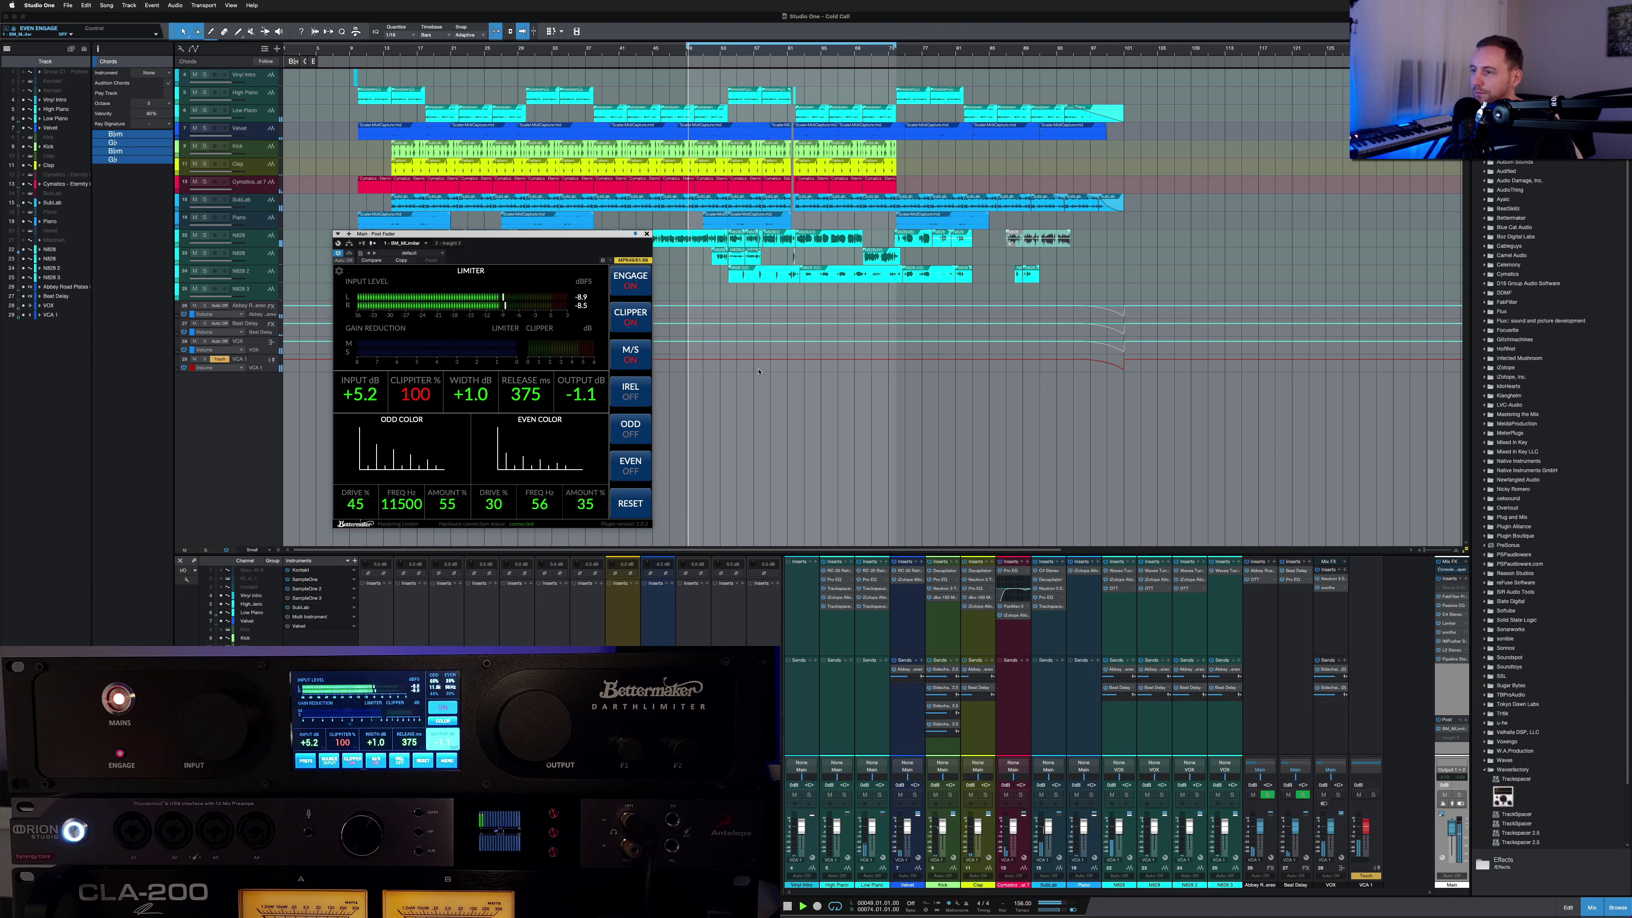
left_click(641, 429)
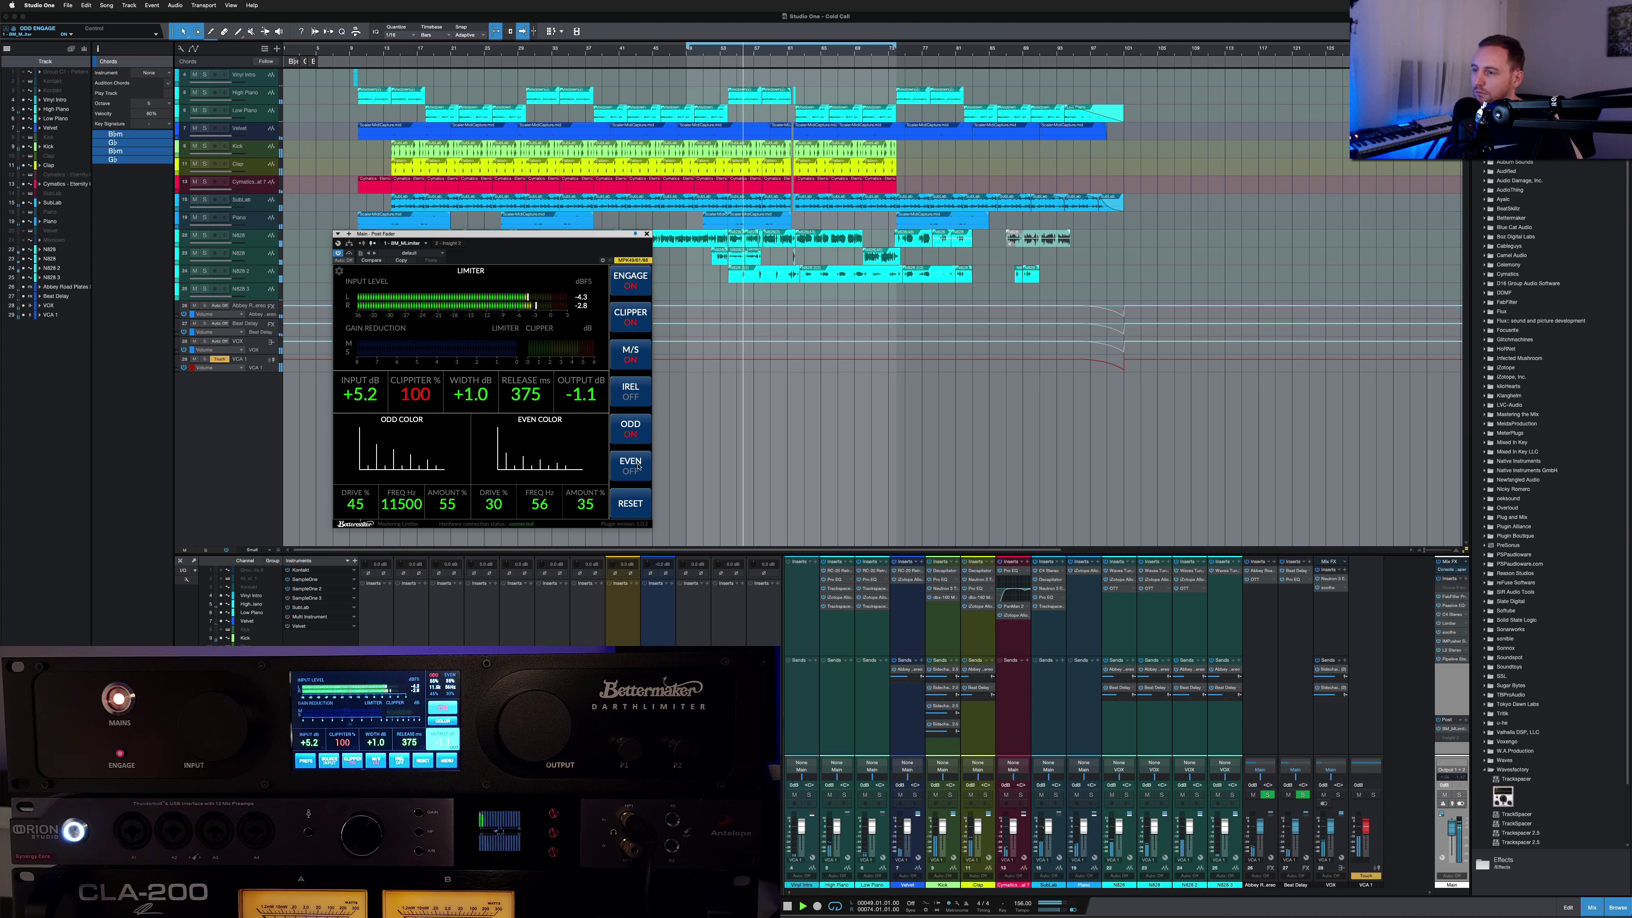
left_click(638, 466)
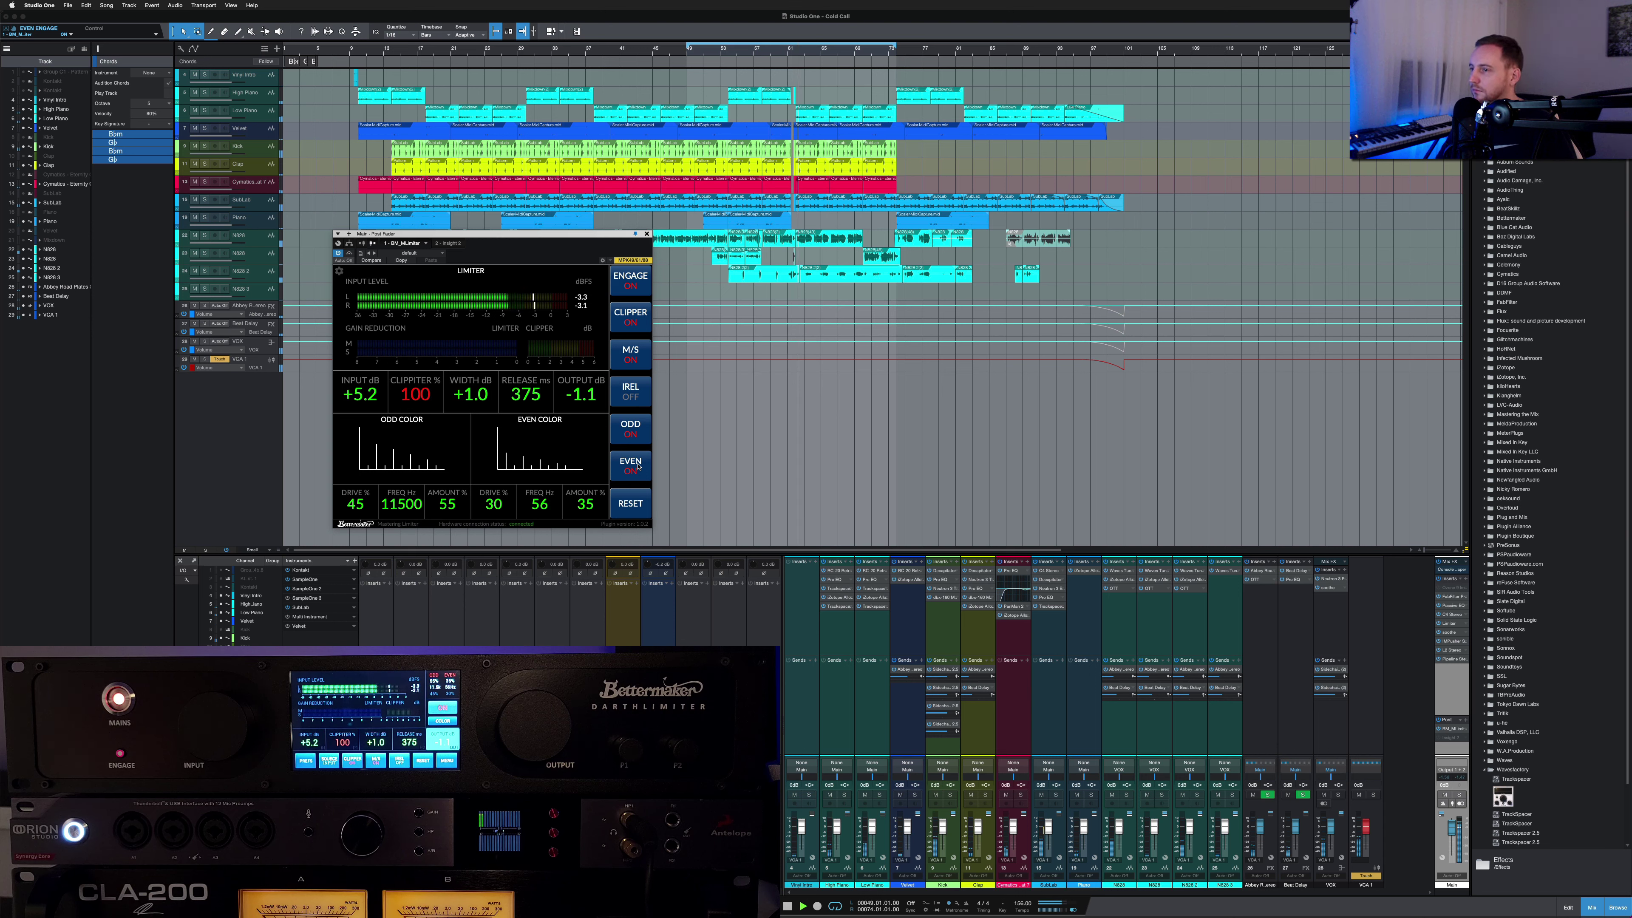
key("space")
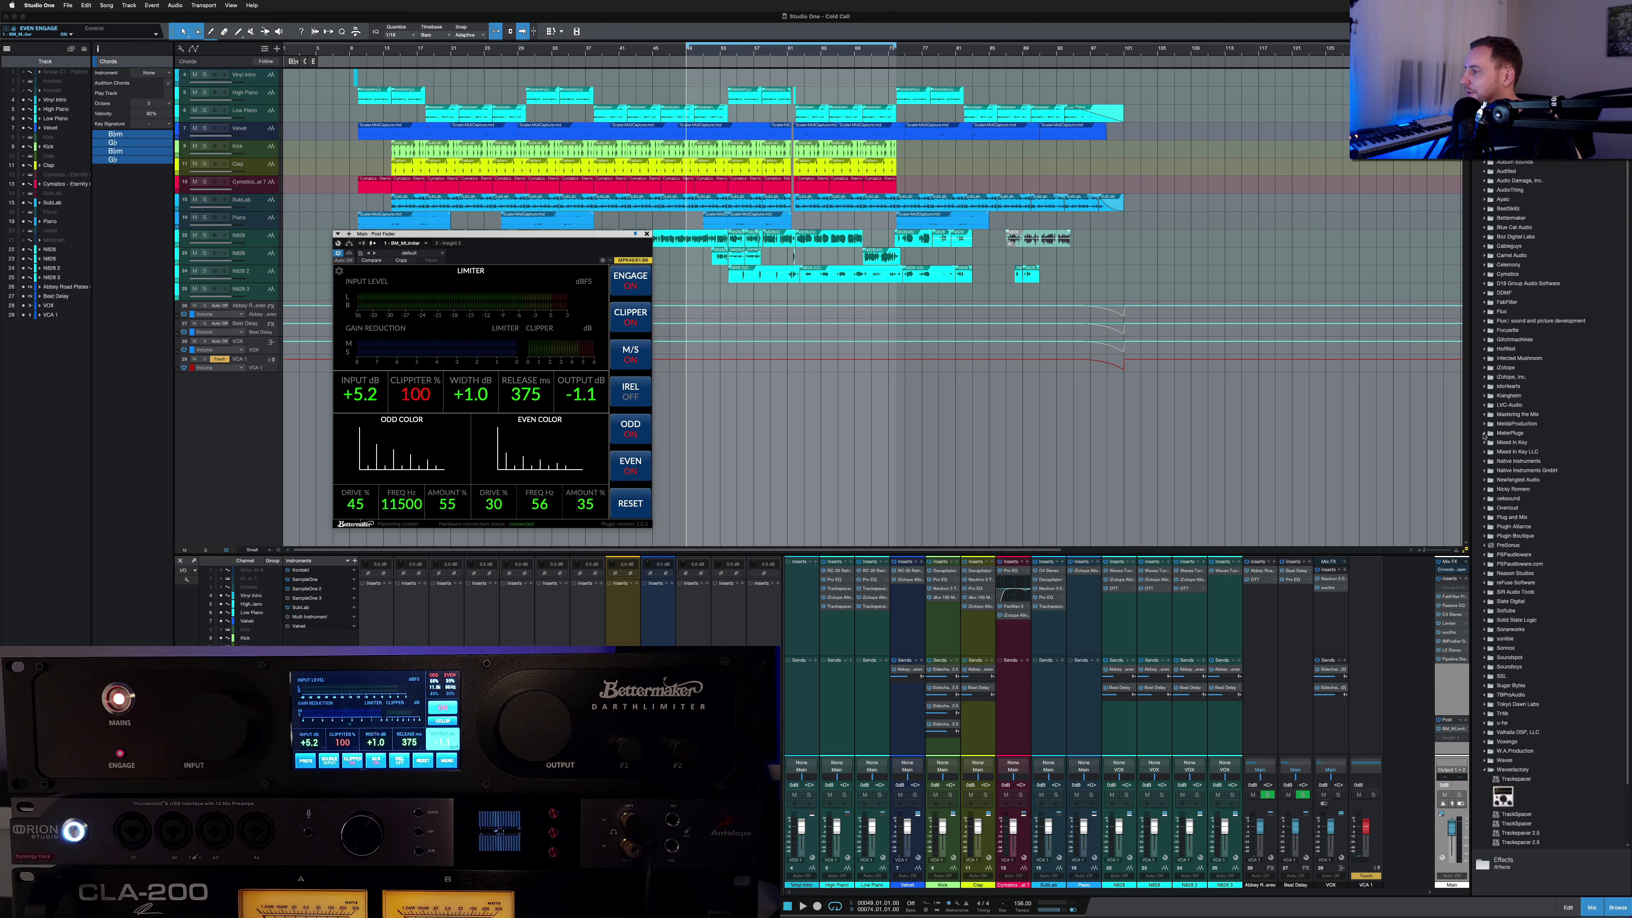
Step: Find Ozone 9 Exciter among the iZotope effects and insert it on the Main channel between the Pusher and L2
left_click(1484, 368)
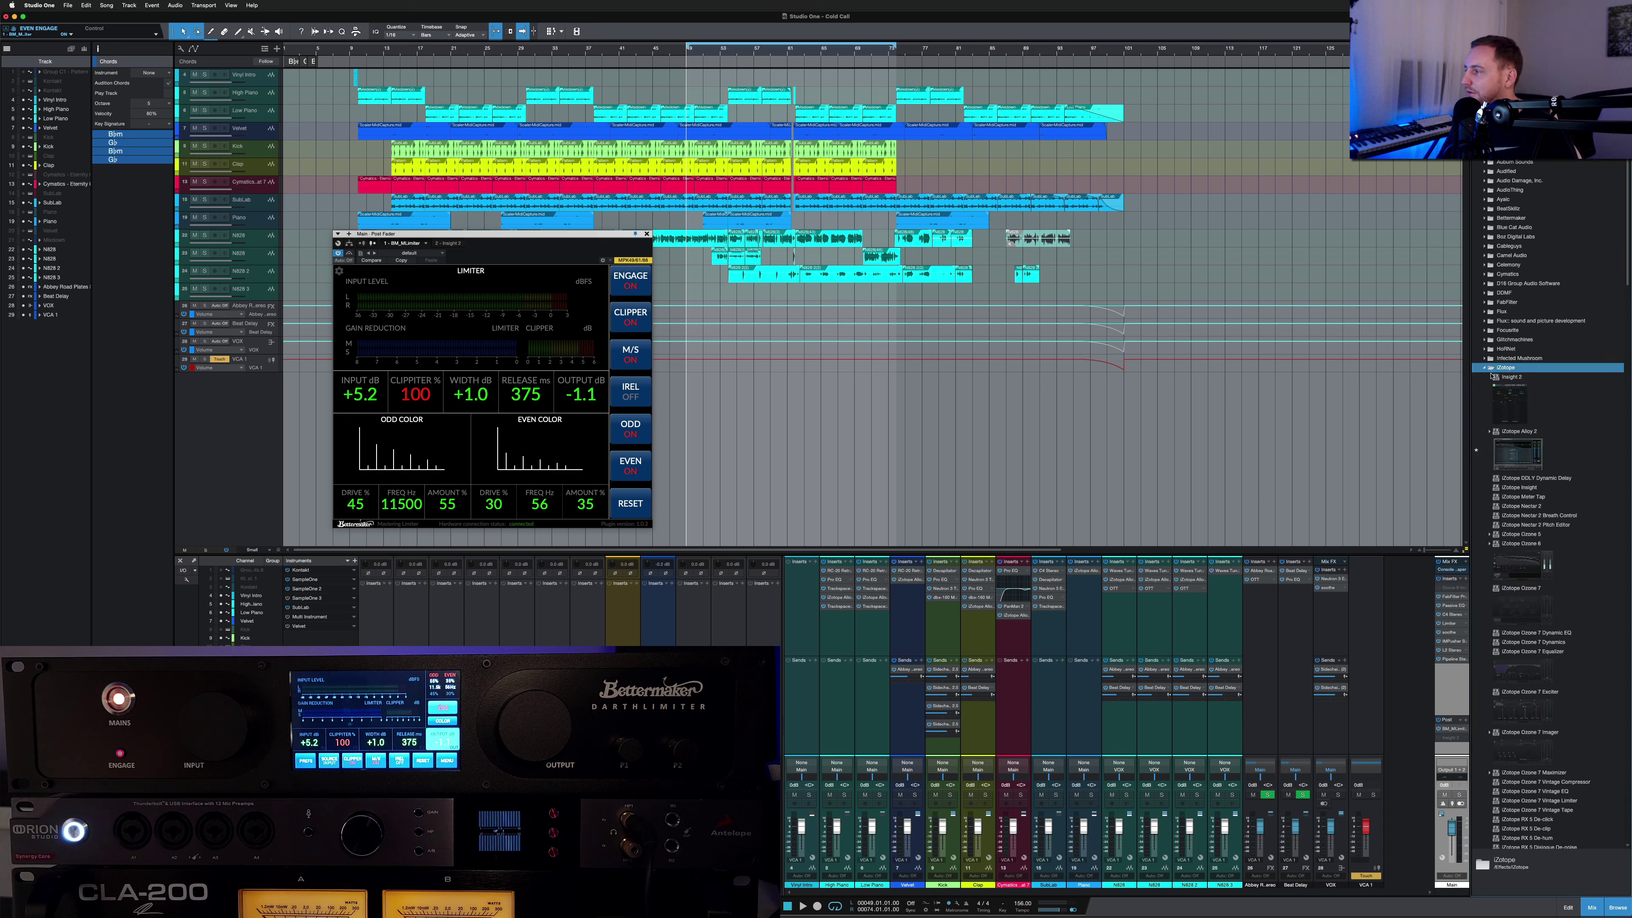
scroll(1542, 427, "down", 10)
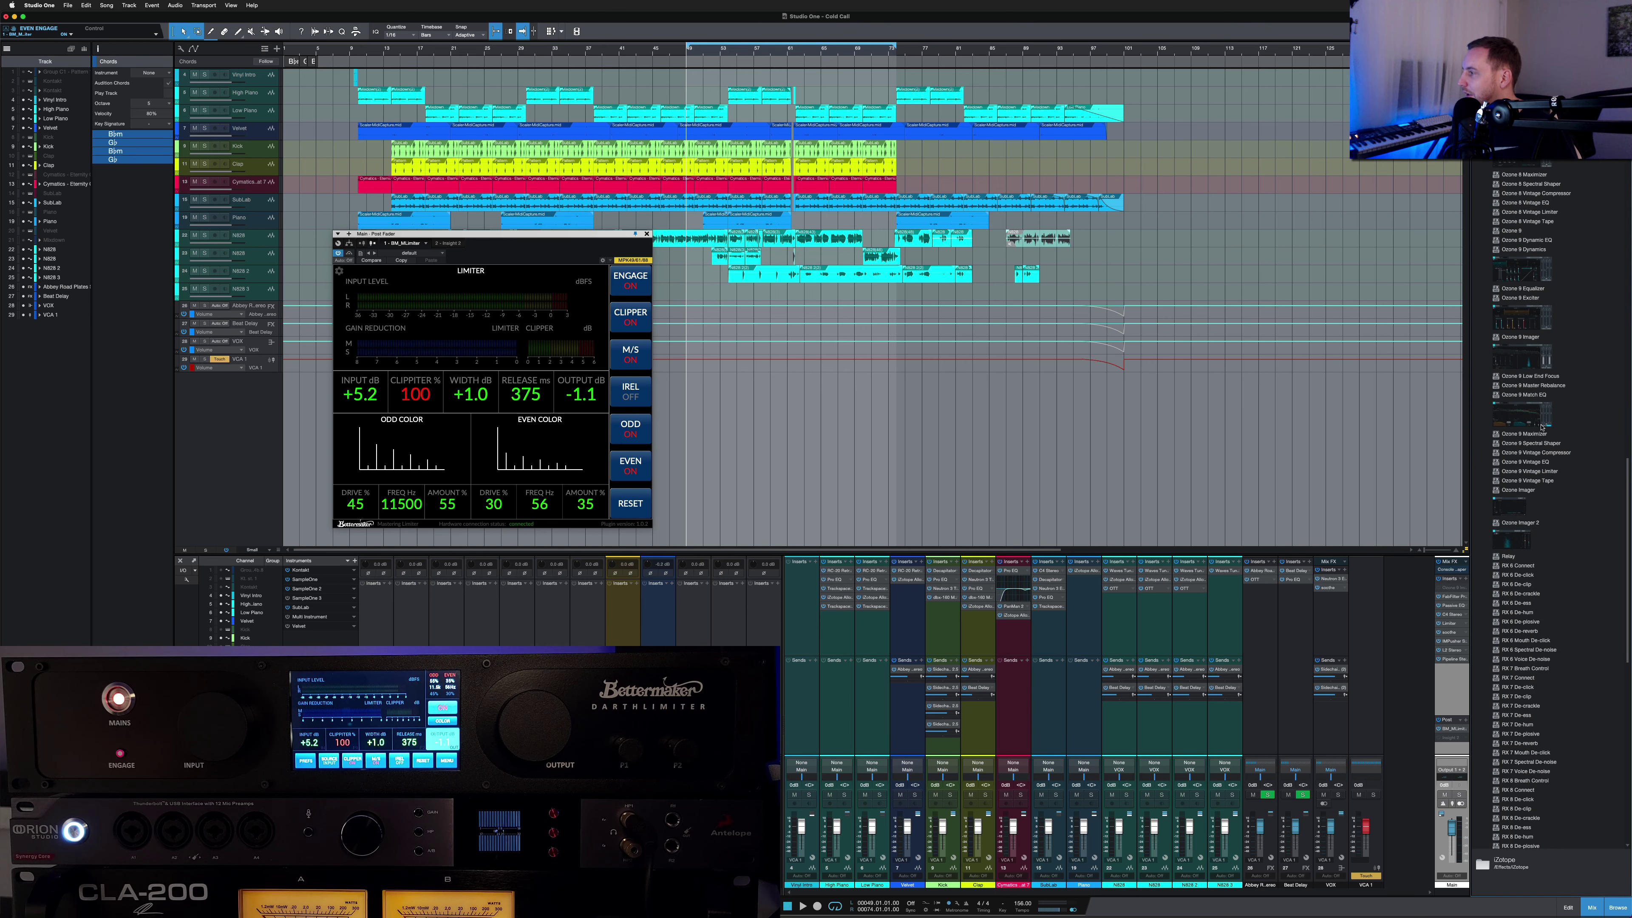
scroll(1541, 426, "down", 4)
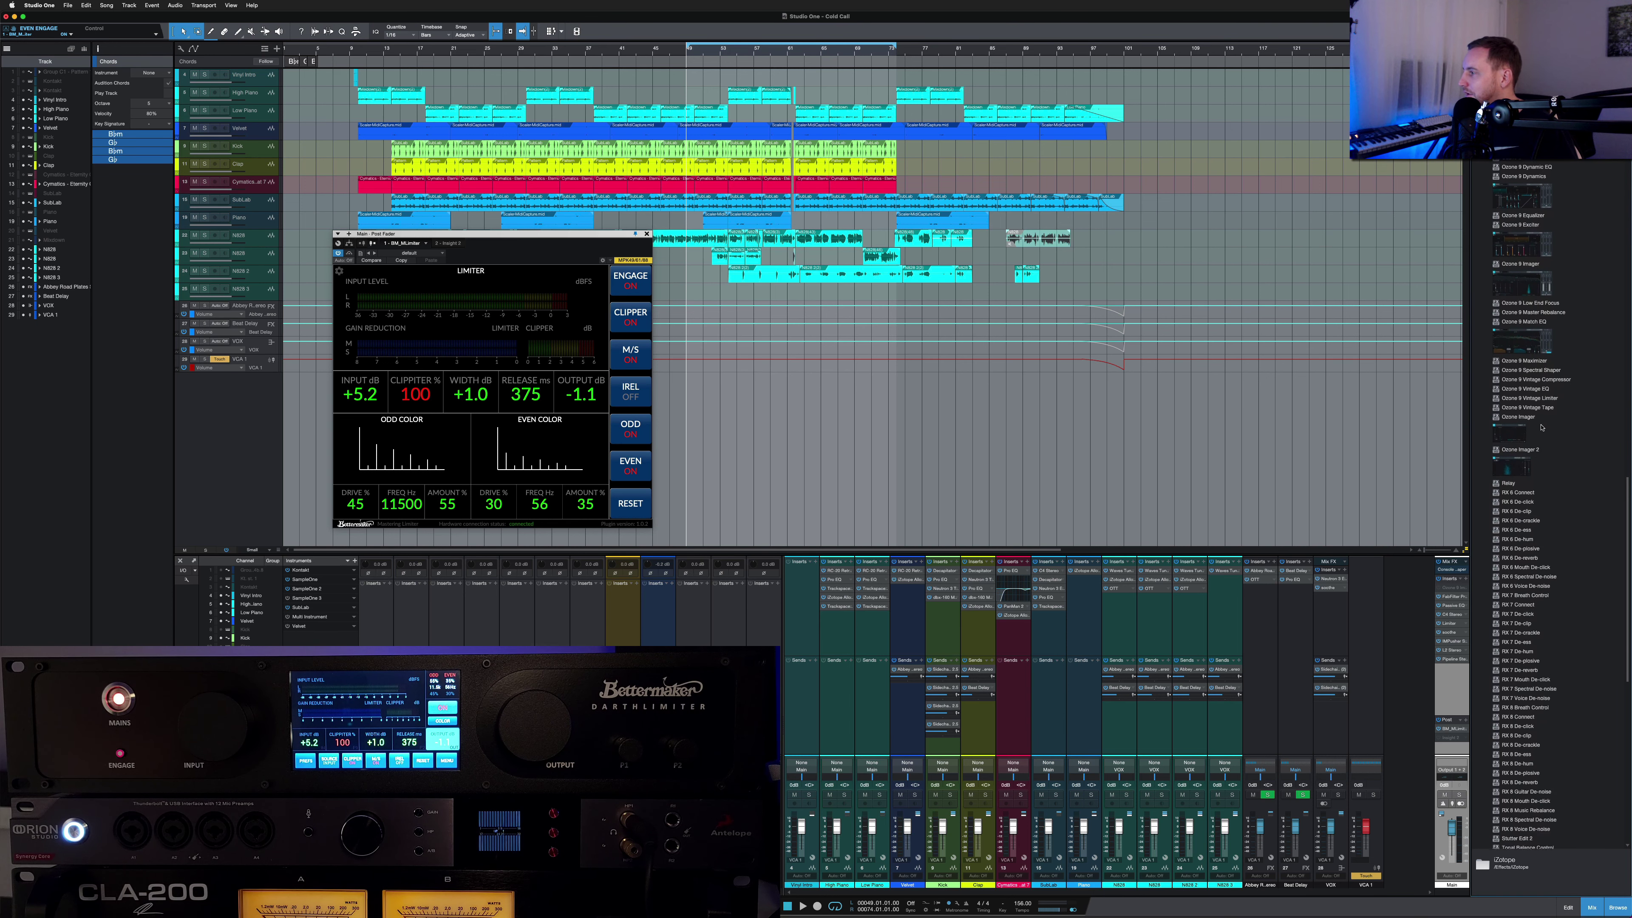
left_click(1530, 235)
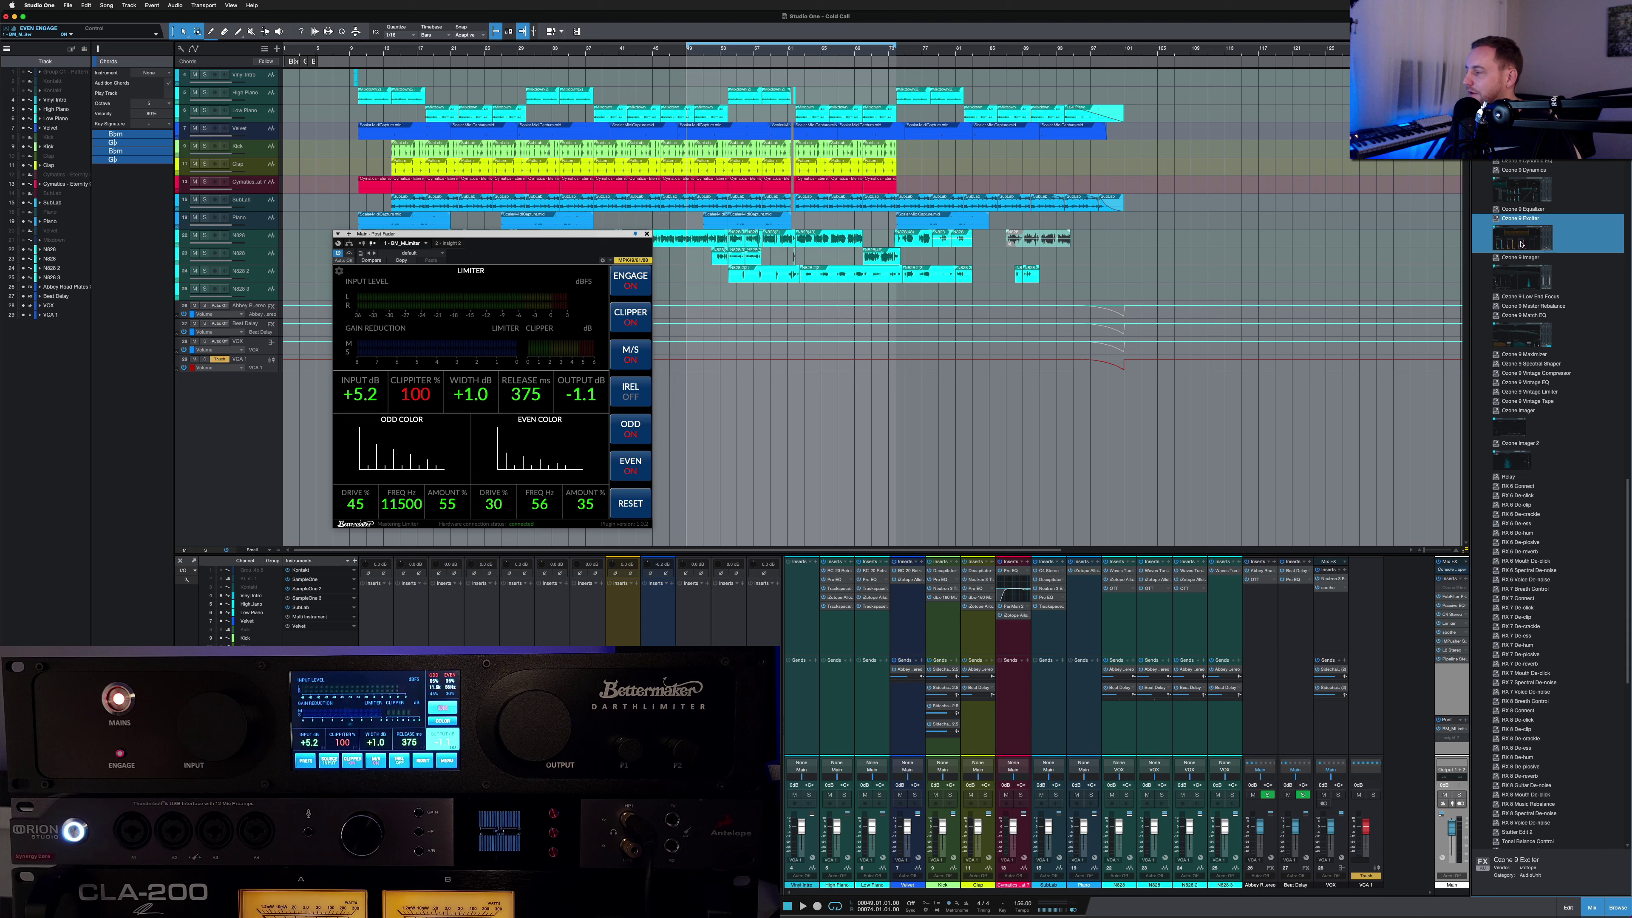
left_click_drag(1521, 244, 1447, 651)
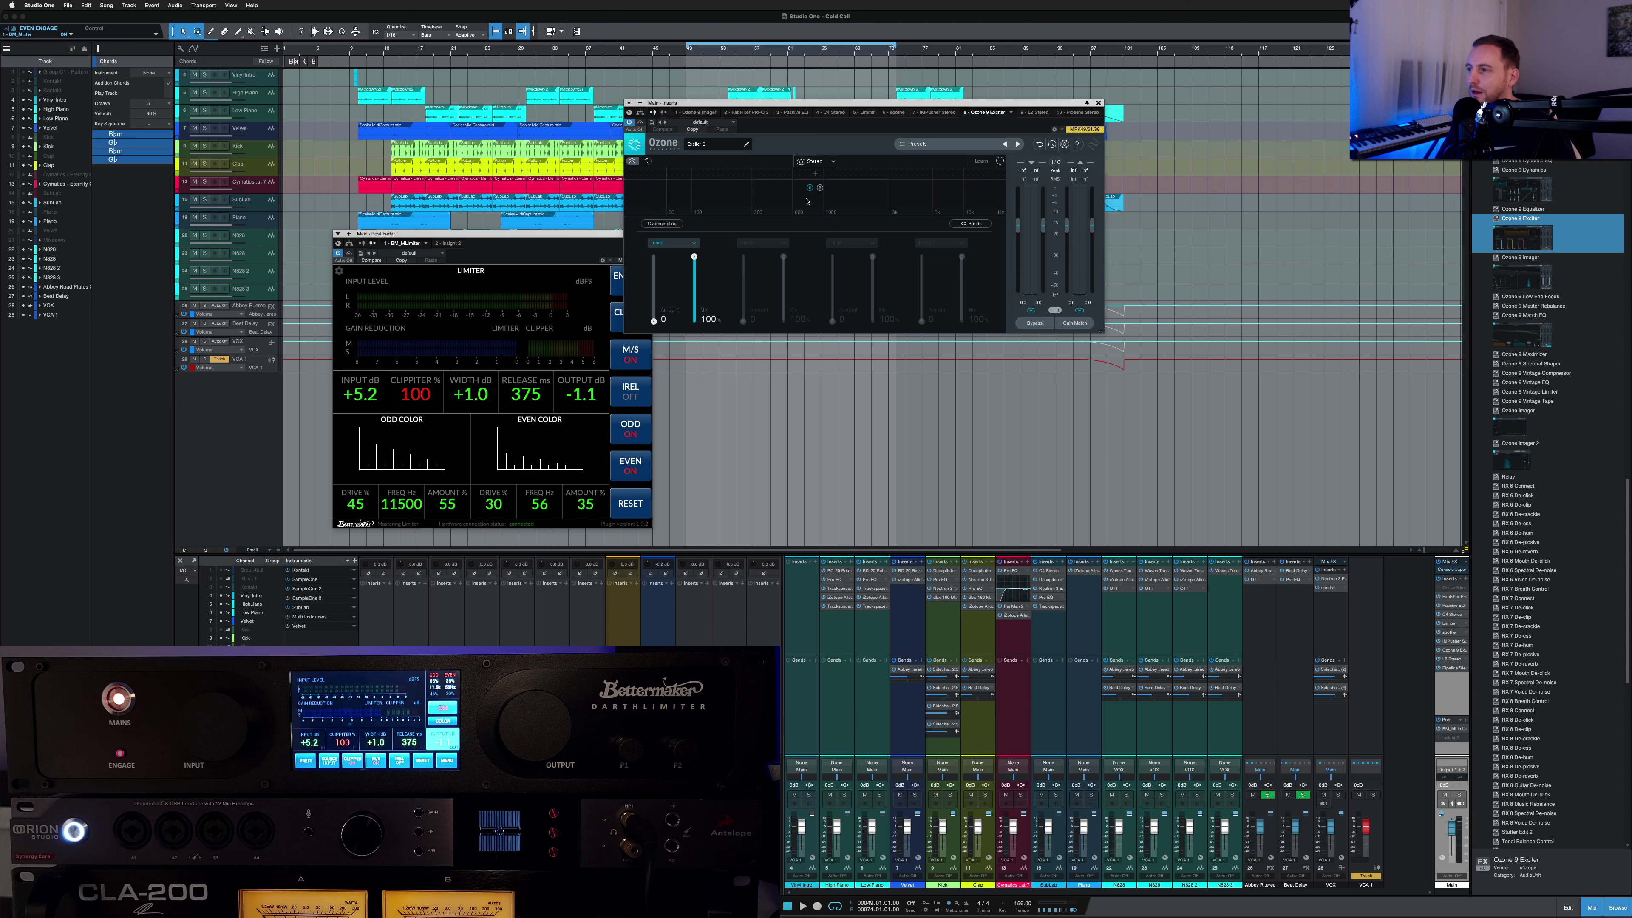
Step: Split the Ozone 9 Exciter into three bands, moving the lower crossover further down and the upper crossover into the high frequencies
left_click(718, 172)
left_click(875, 172)
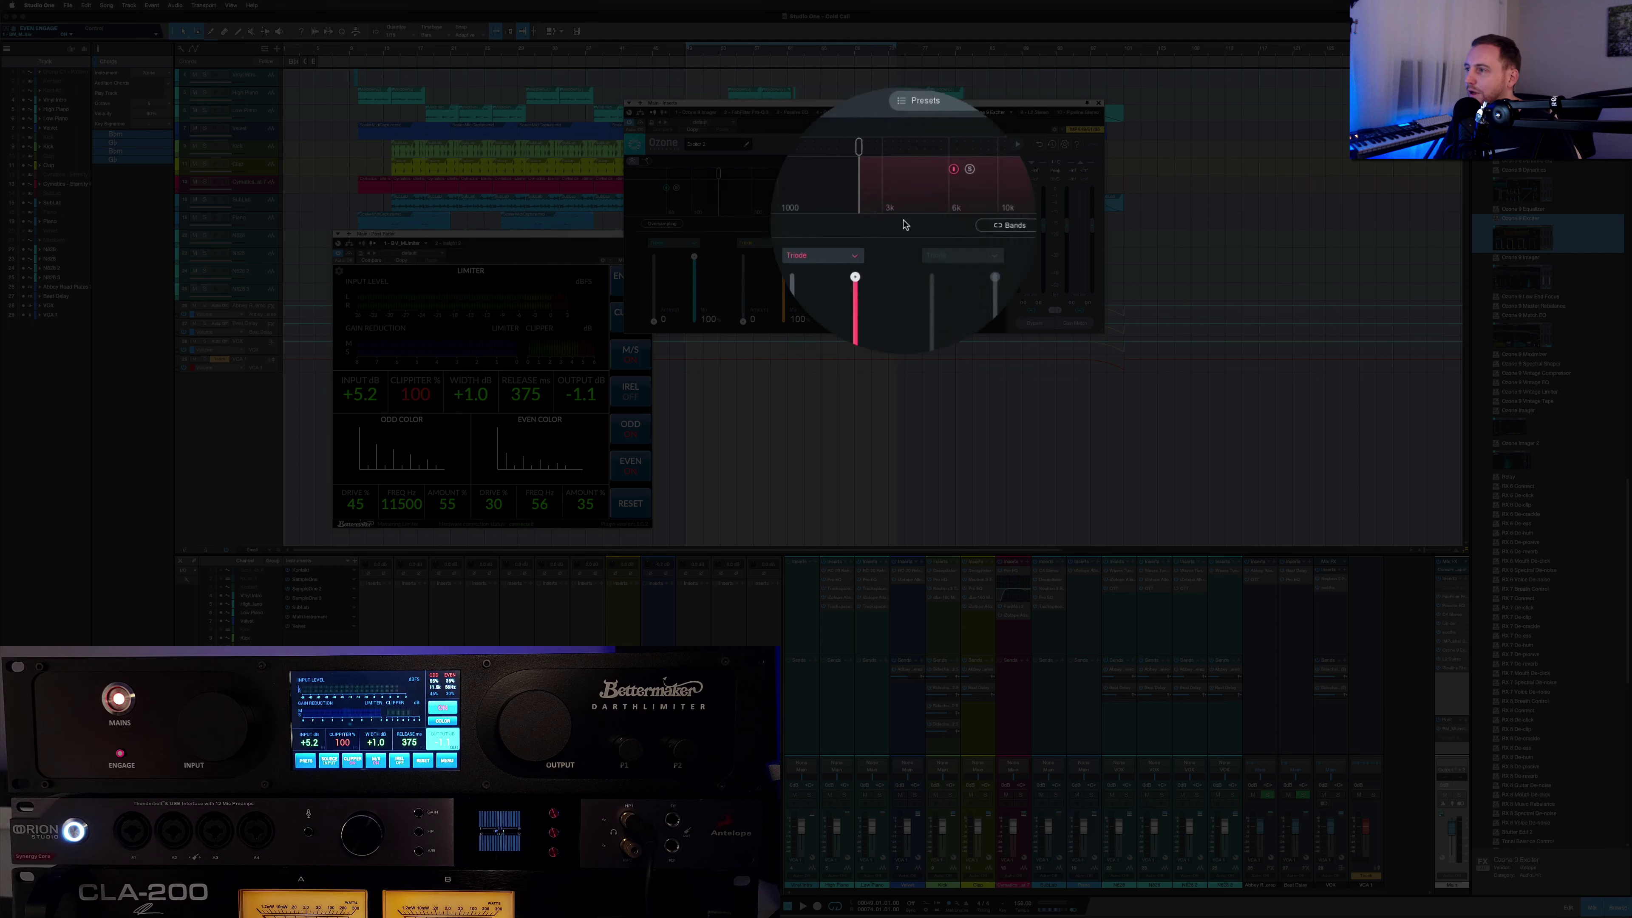
left_click(964, 175)
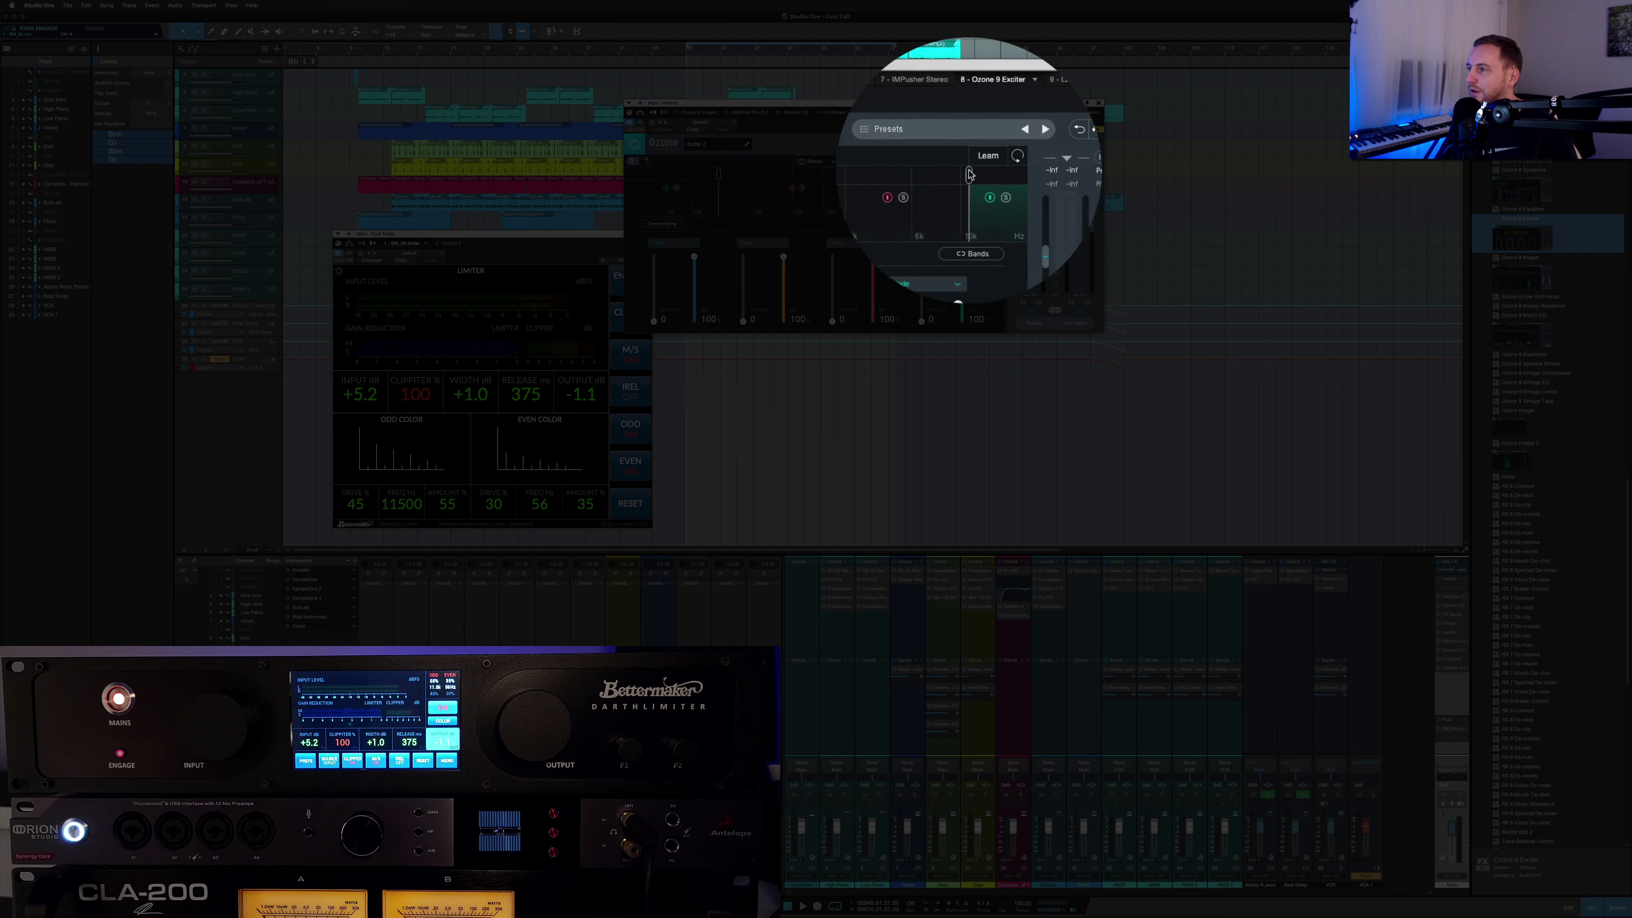
left_click(978, 212)
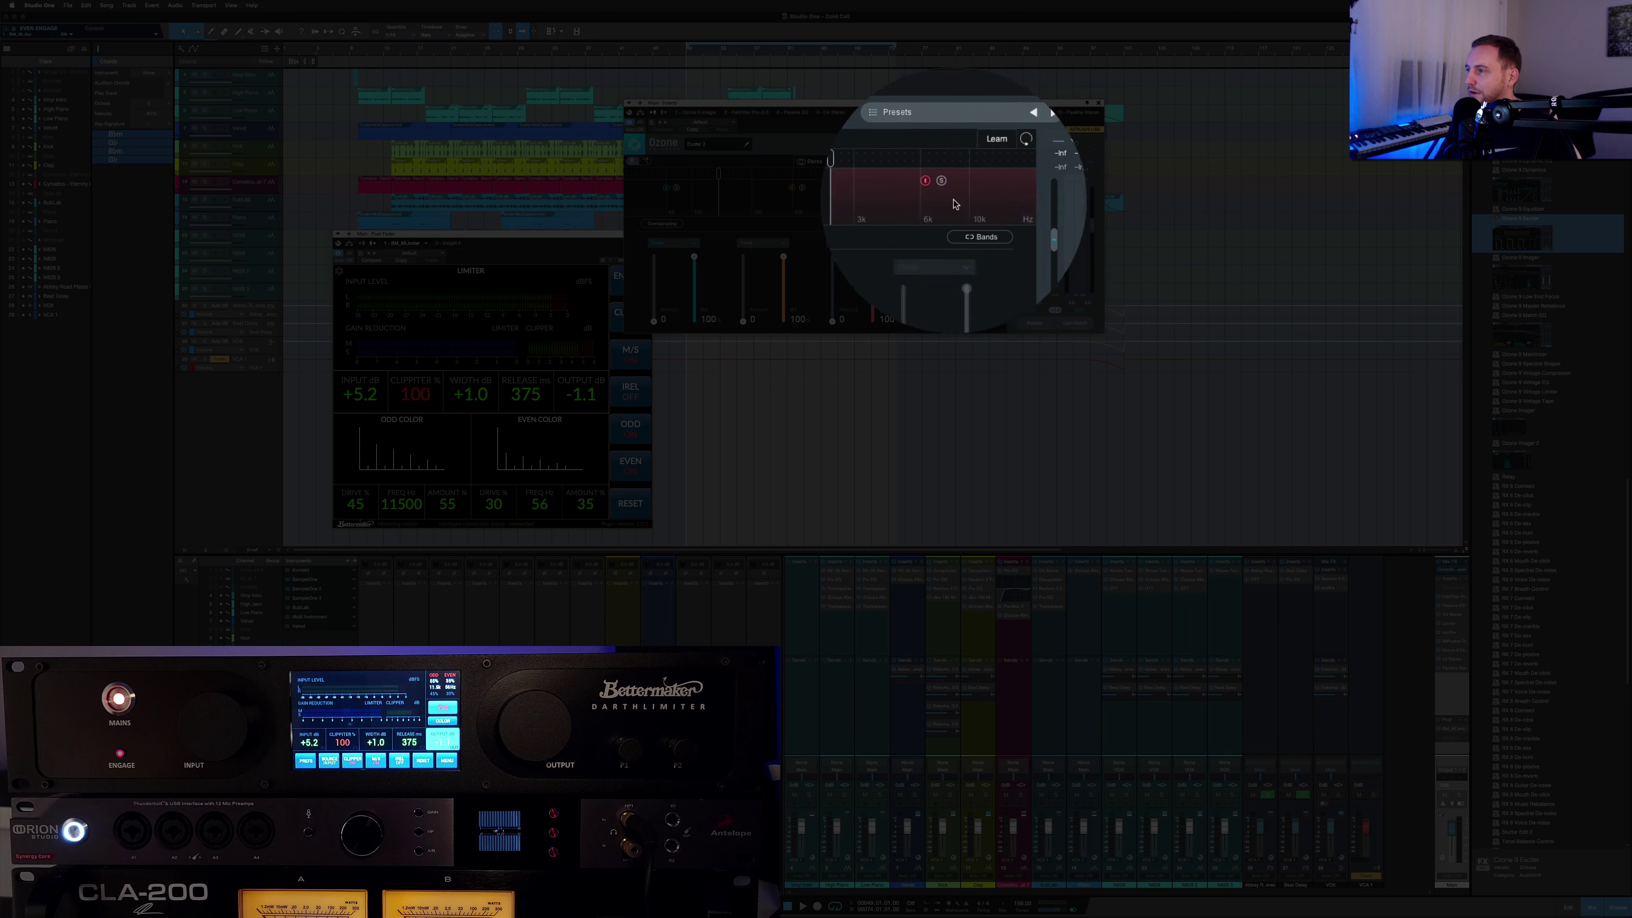
left_click_drag(914, 174, 970, 175)
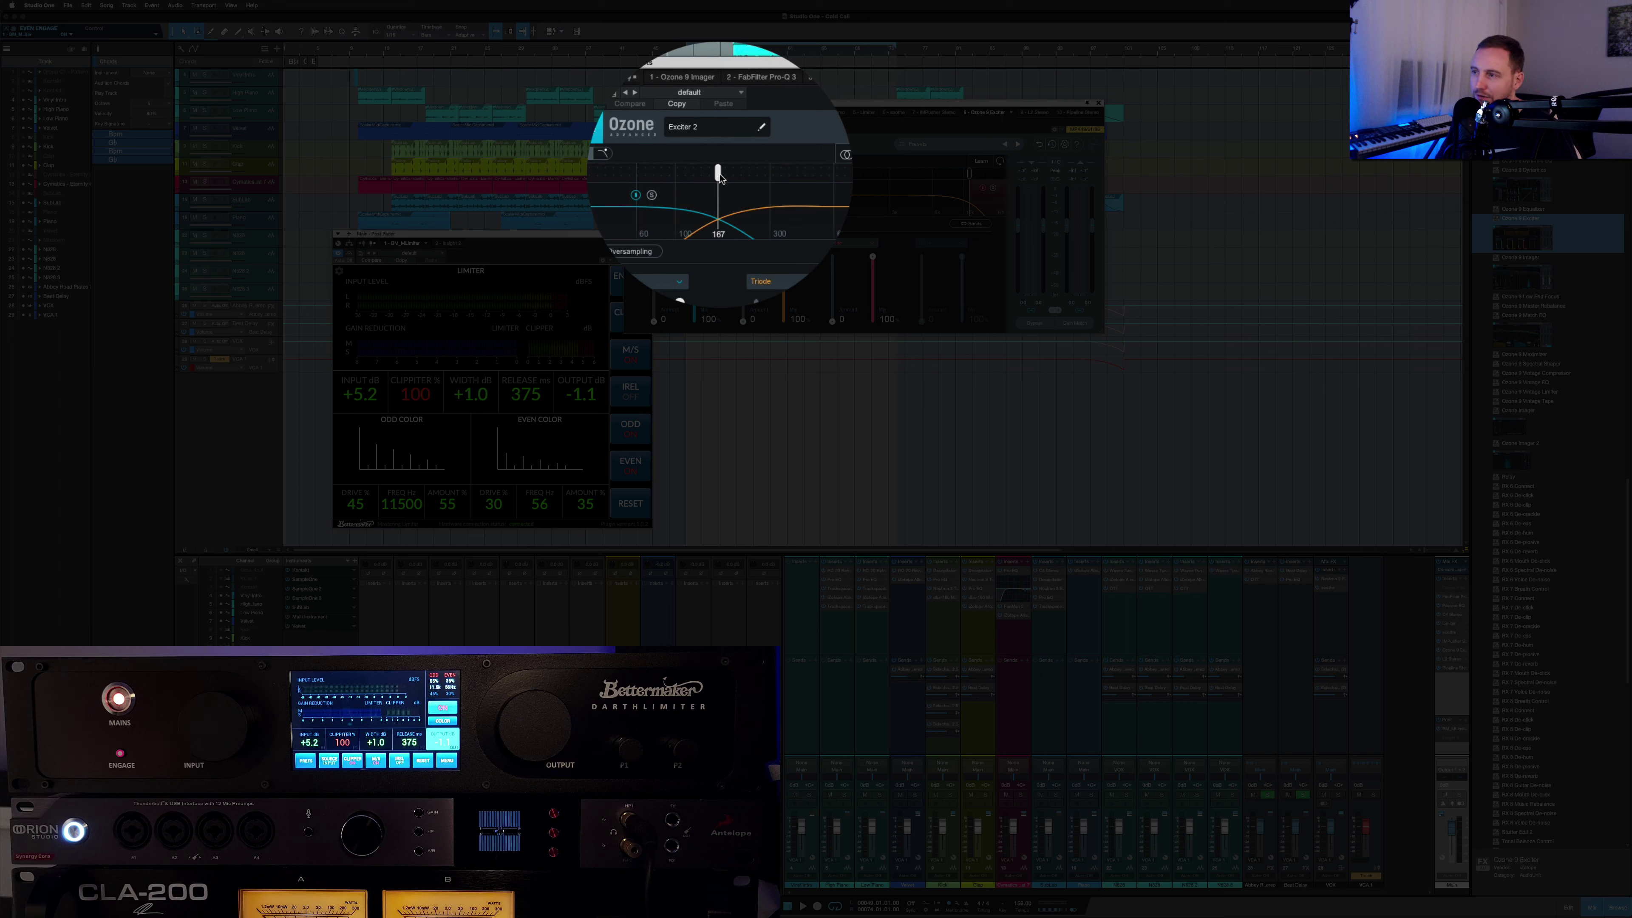
left_click_drag(719, 177, 665, 194)
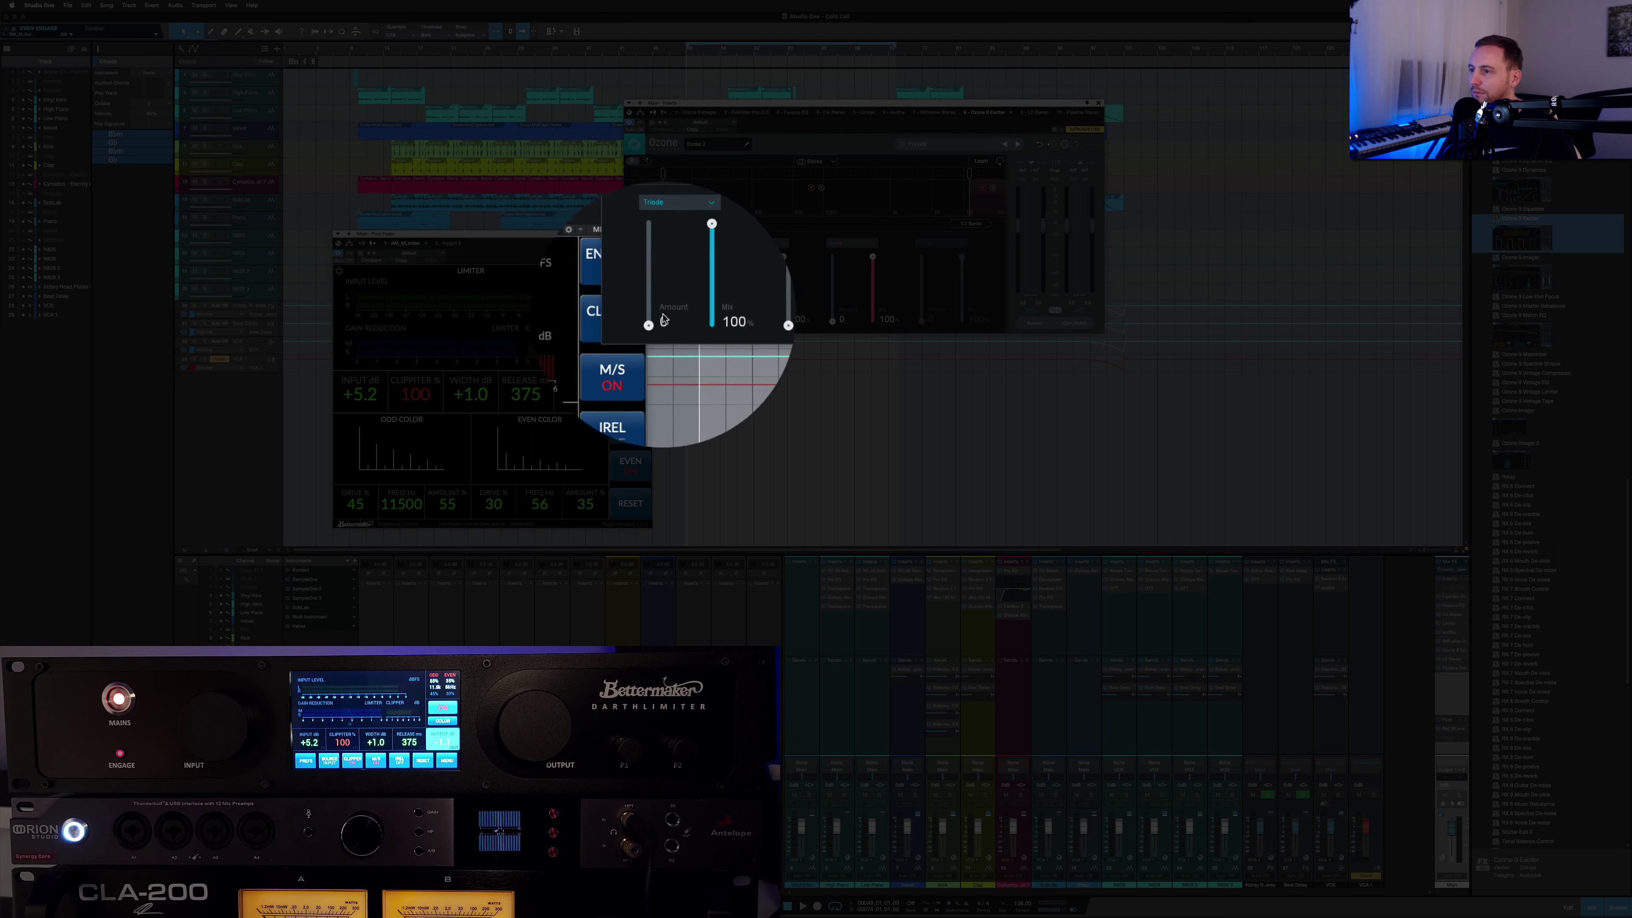
Step: Raise the Exciter low band's amount to 10.6, look through its saturation modes, and bypass the middle band
left_click_drag(654, 321, 661, 247)
left_click(660, 248)
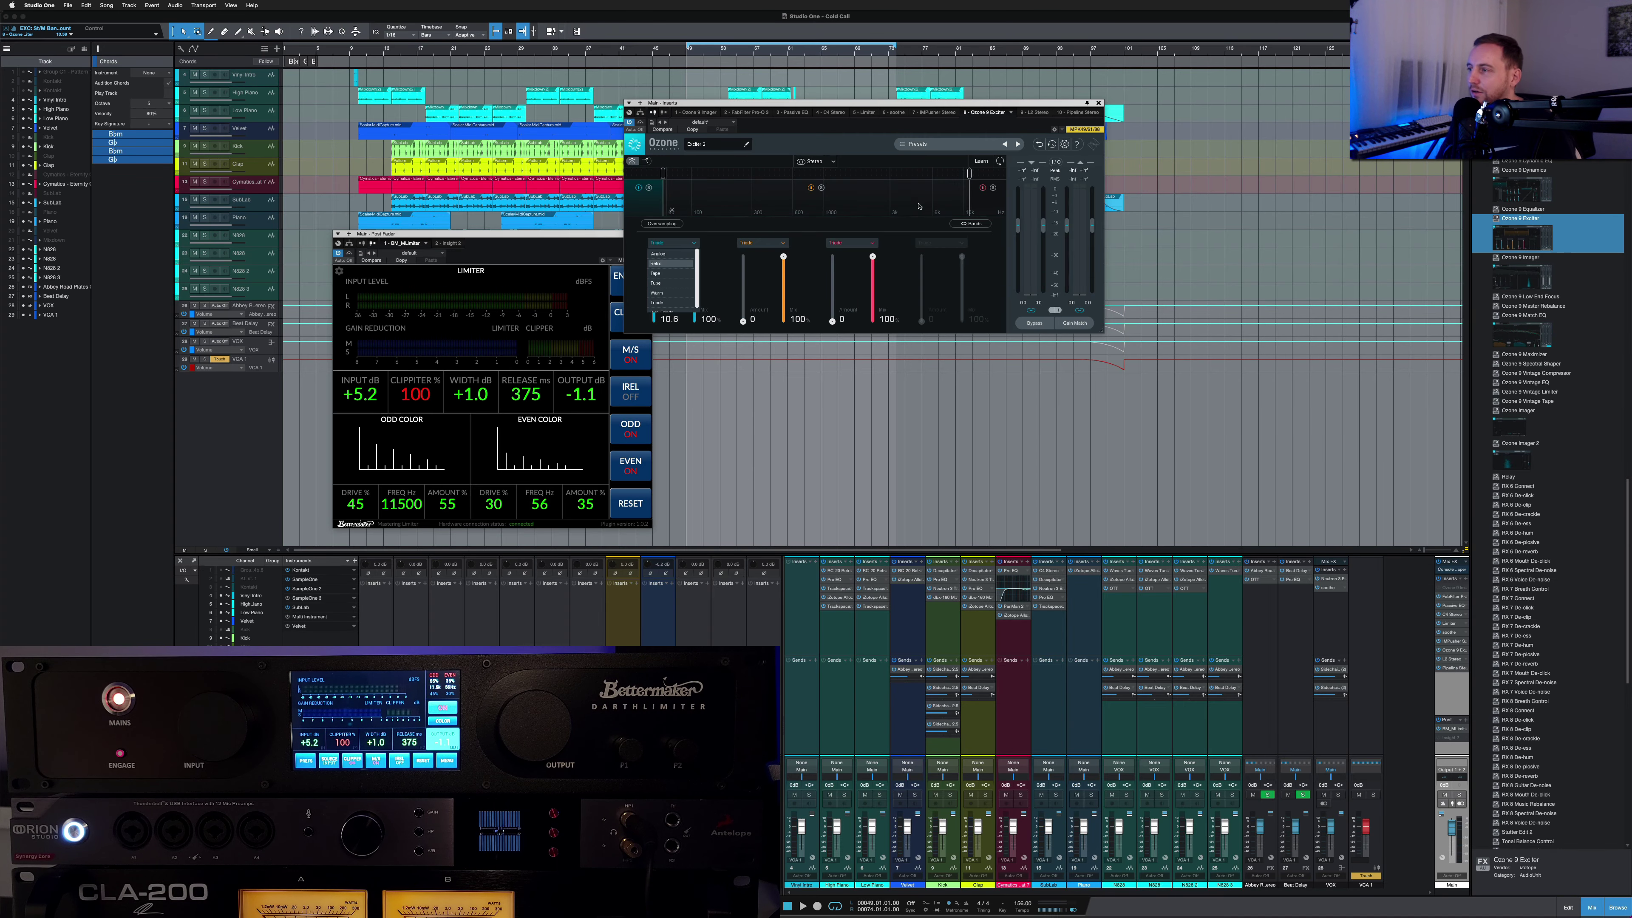
left_click(976, 261)
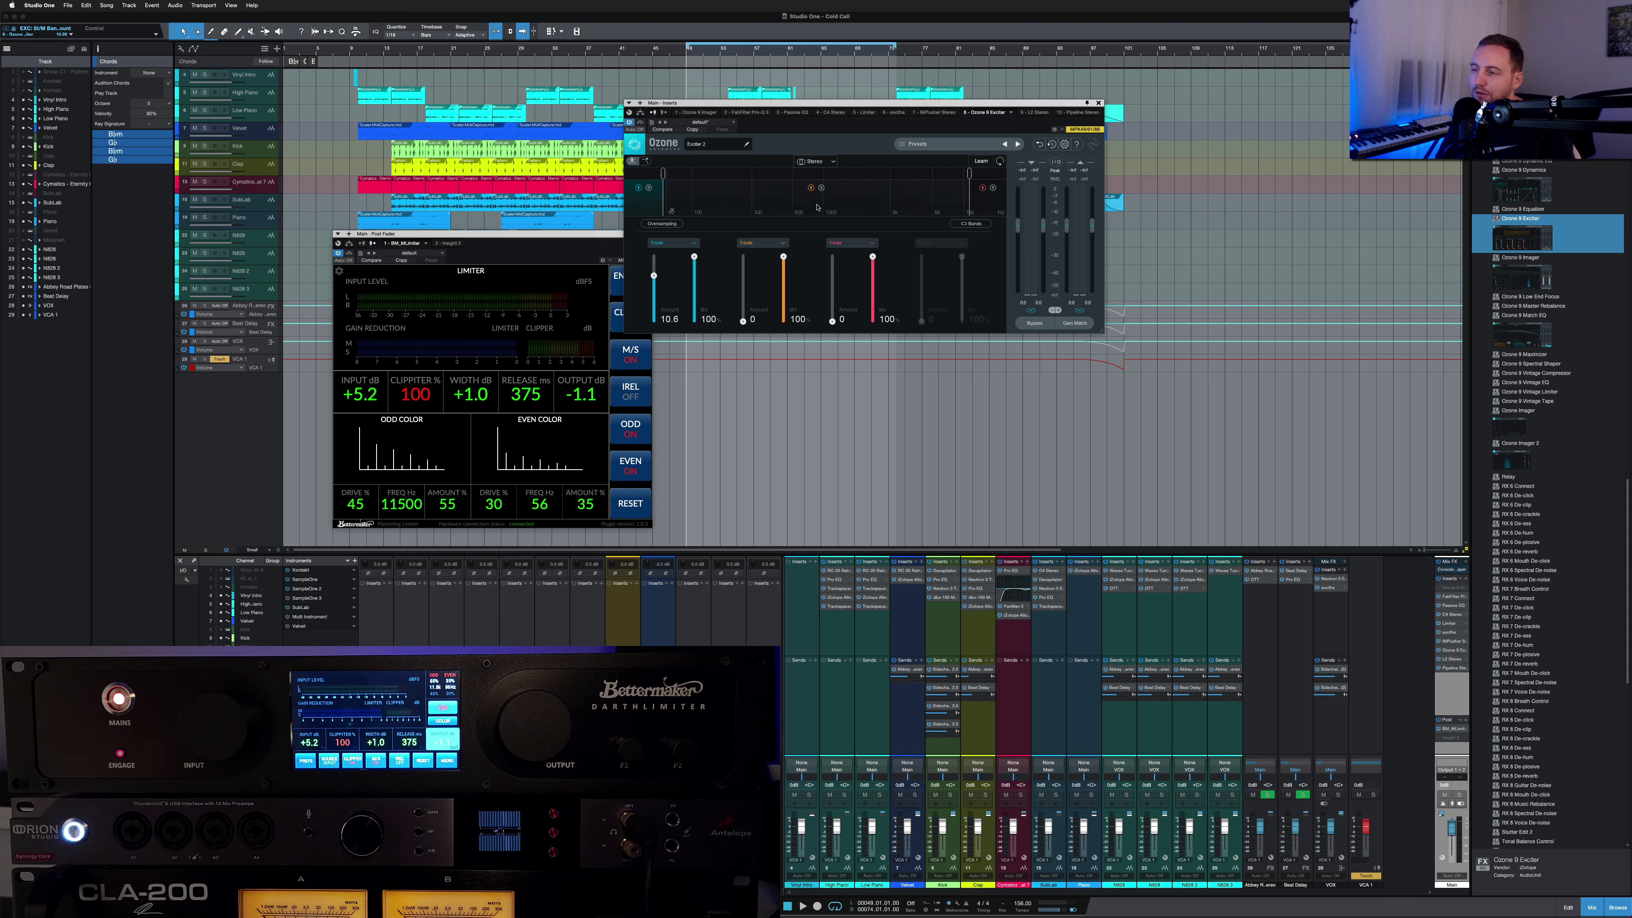
left_click(811, 188)
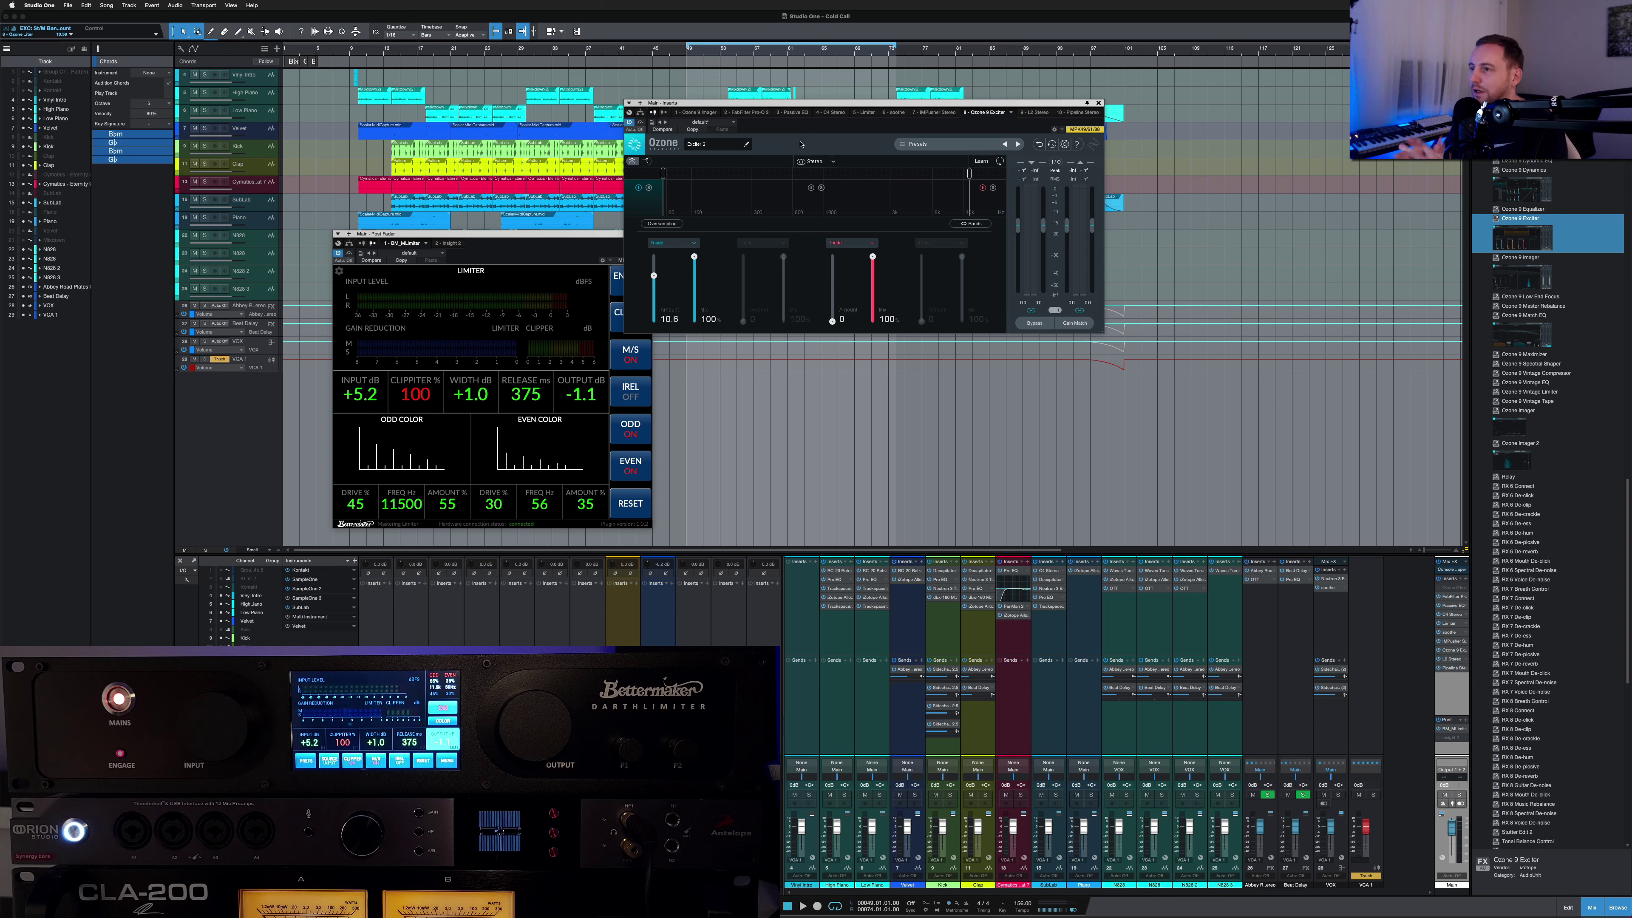
Step: Close the Exciter's window and remove Ozone 9 Exciter from the Main channel's inserts
left_click(1098, 103)
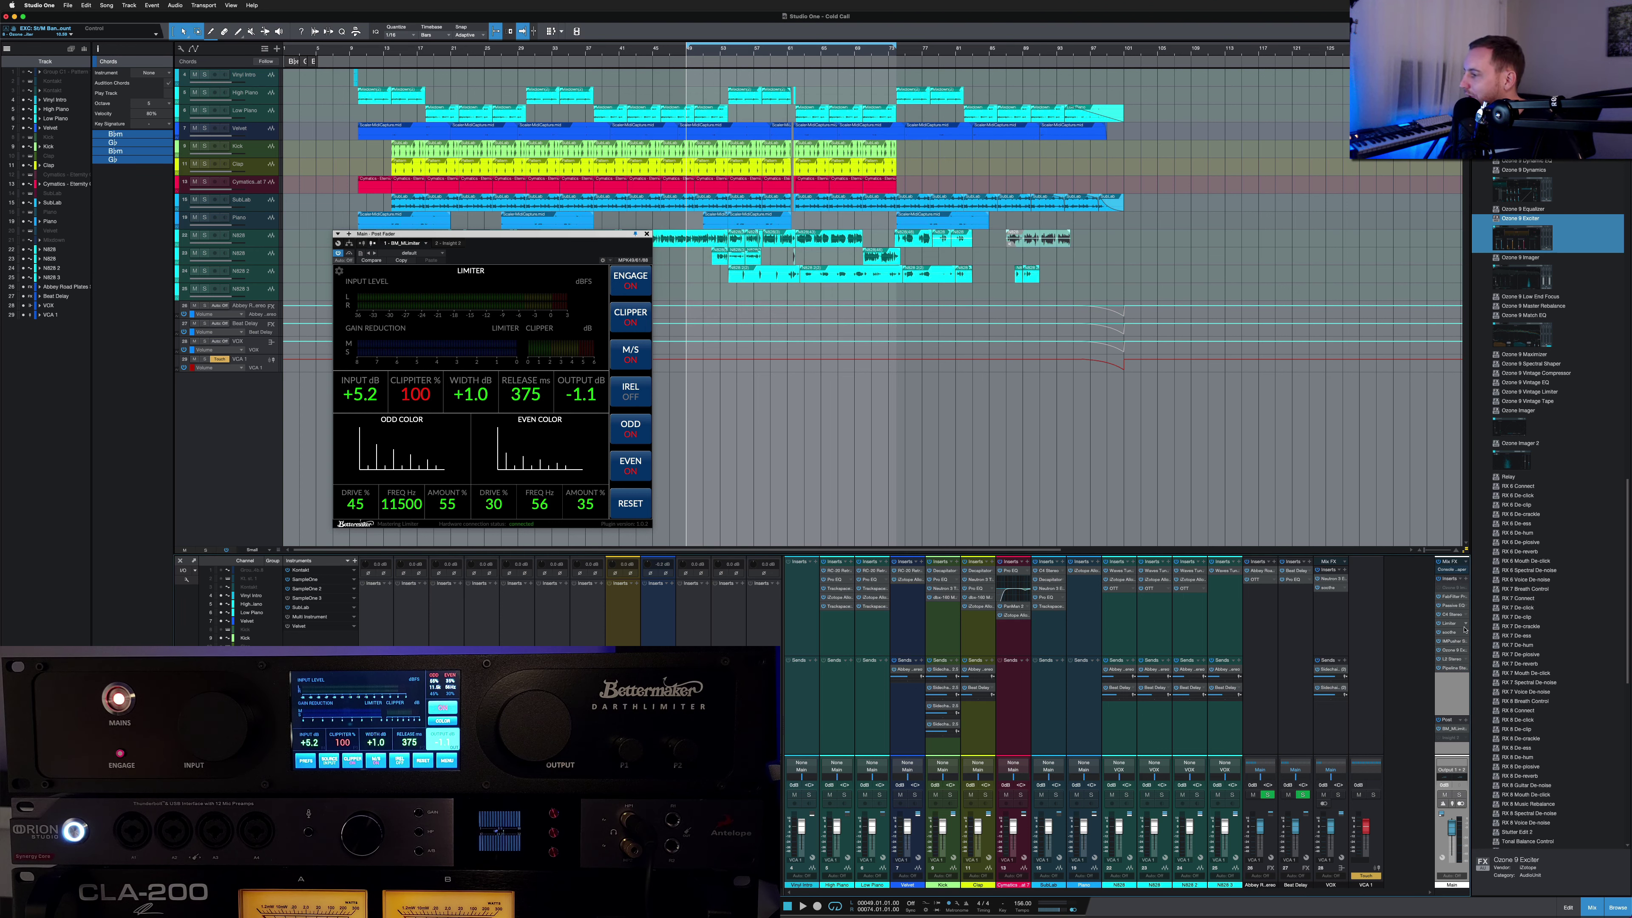
right_click(1466, 652)
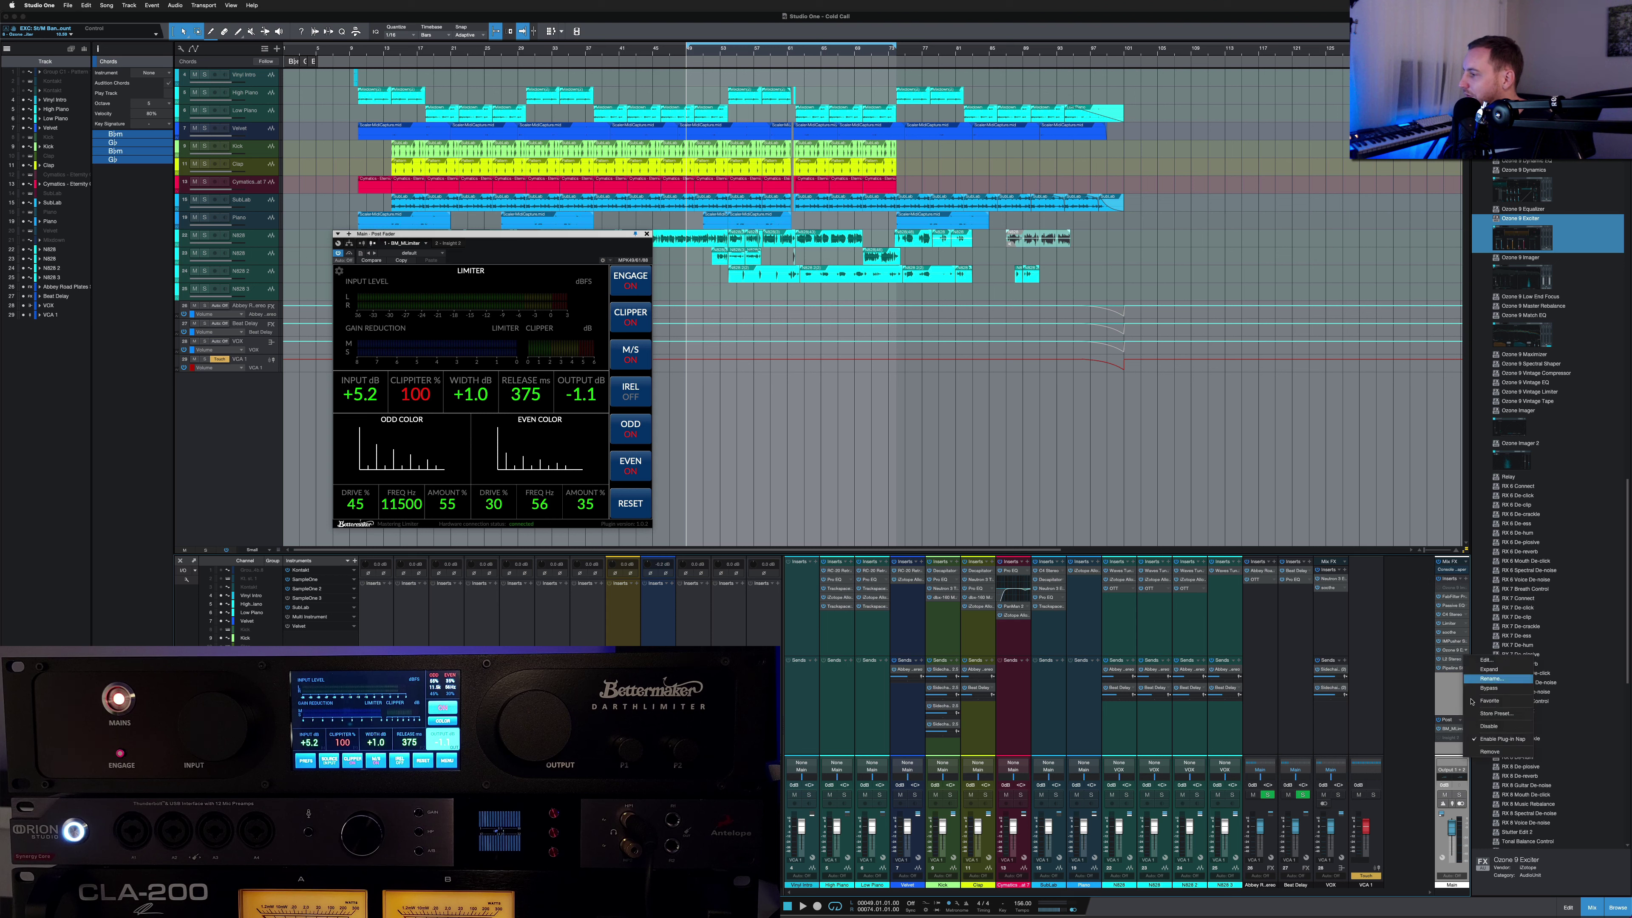
left_click(1490, 752)
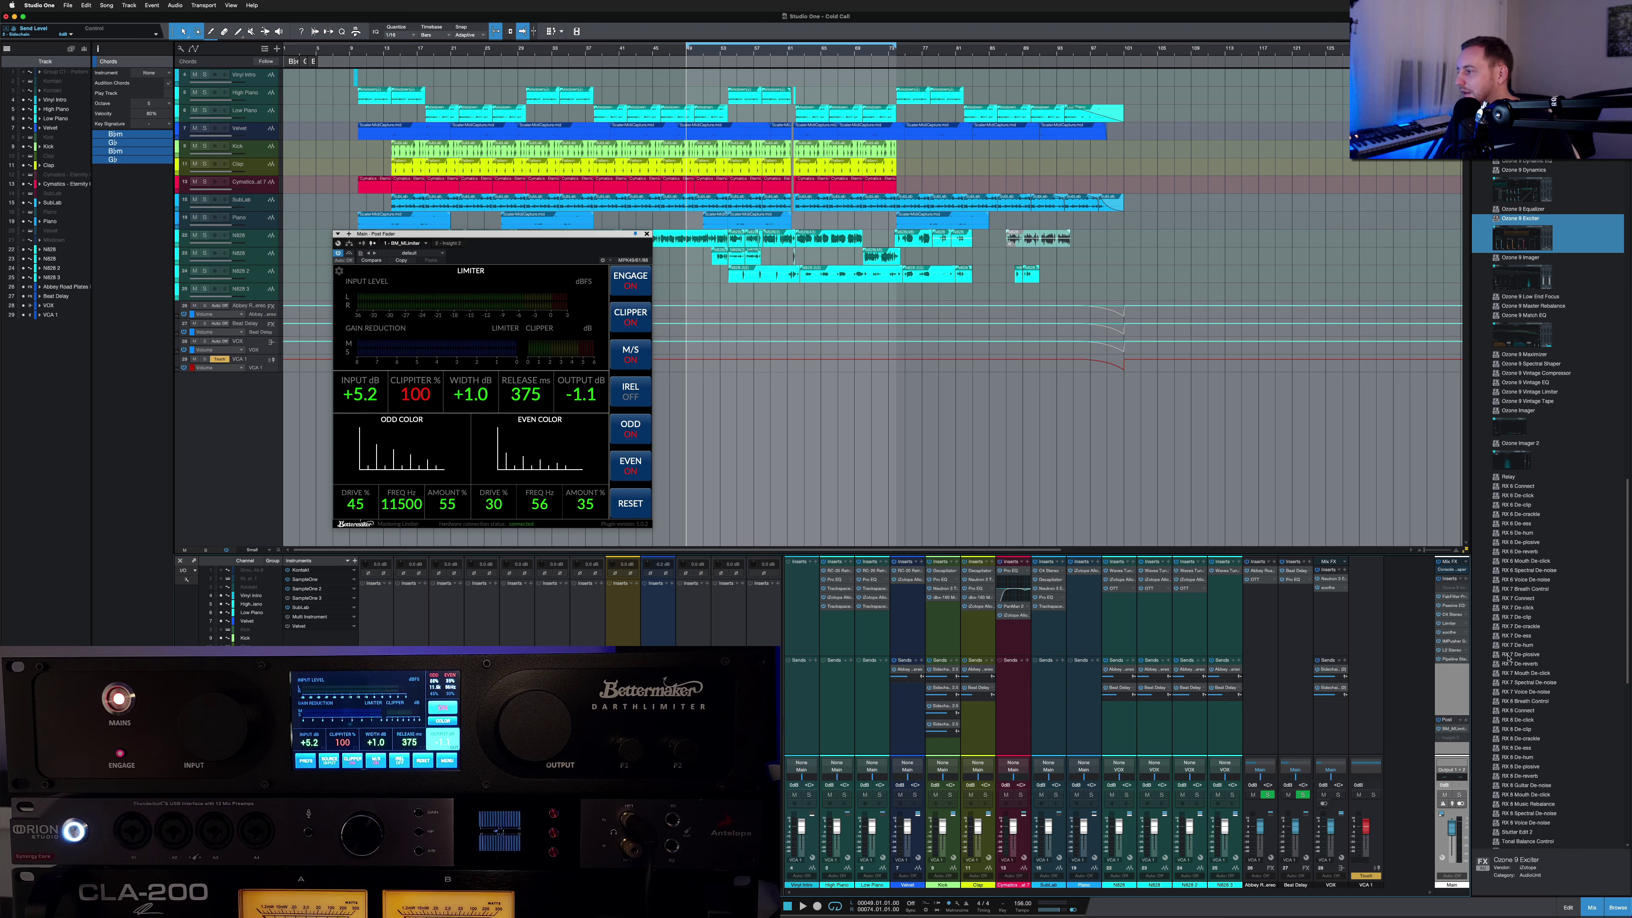
Step: Enable Insight 2 in the Main channel's post-fader inserts and move its window clear of the limiter's controls
right_click(1453, 743)
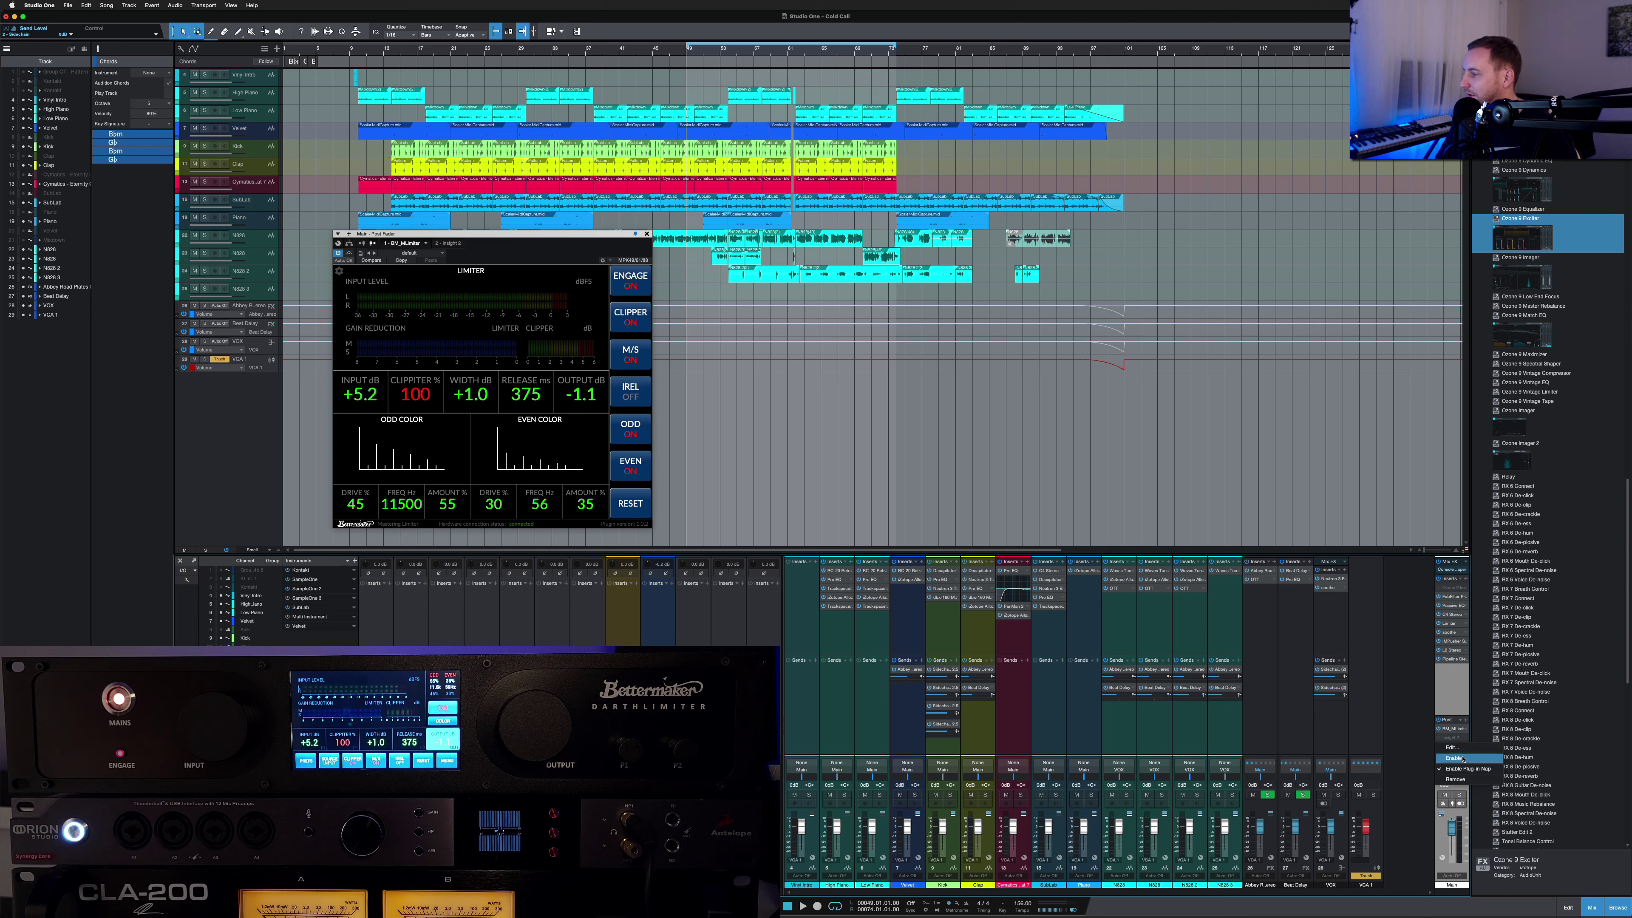
left_click(1456, 758)
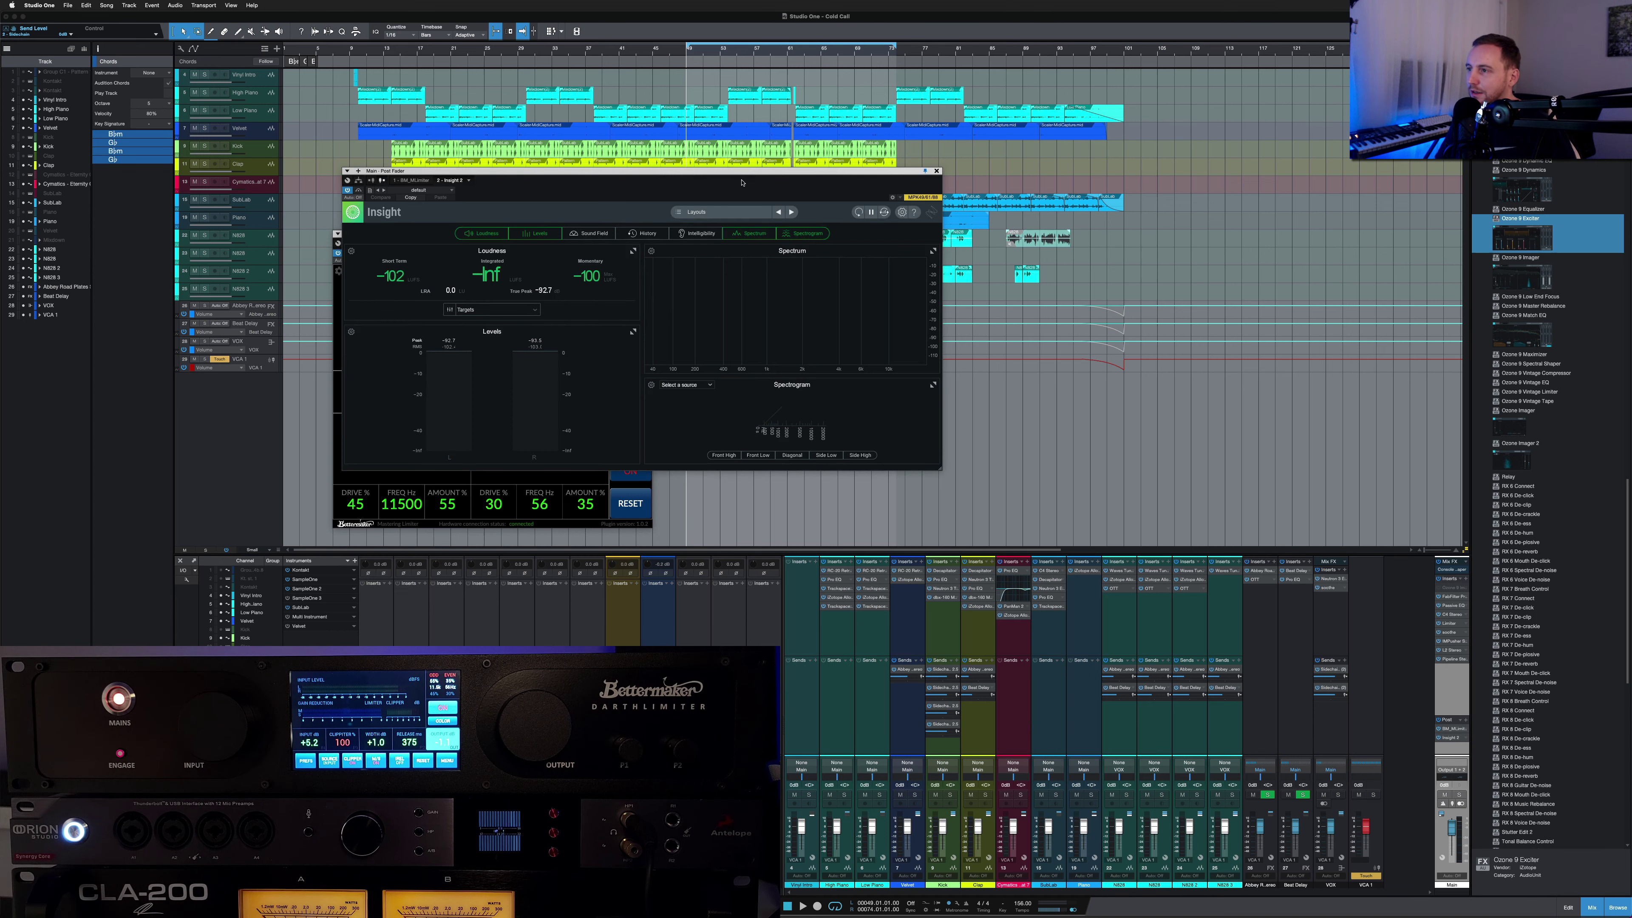
left_click_drag(741, 183, 1008, 173)
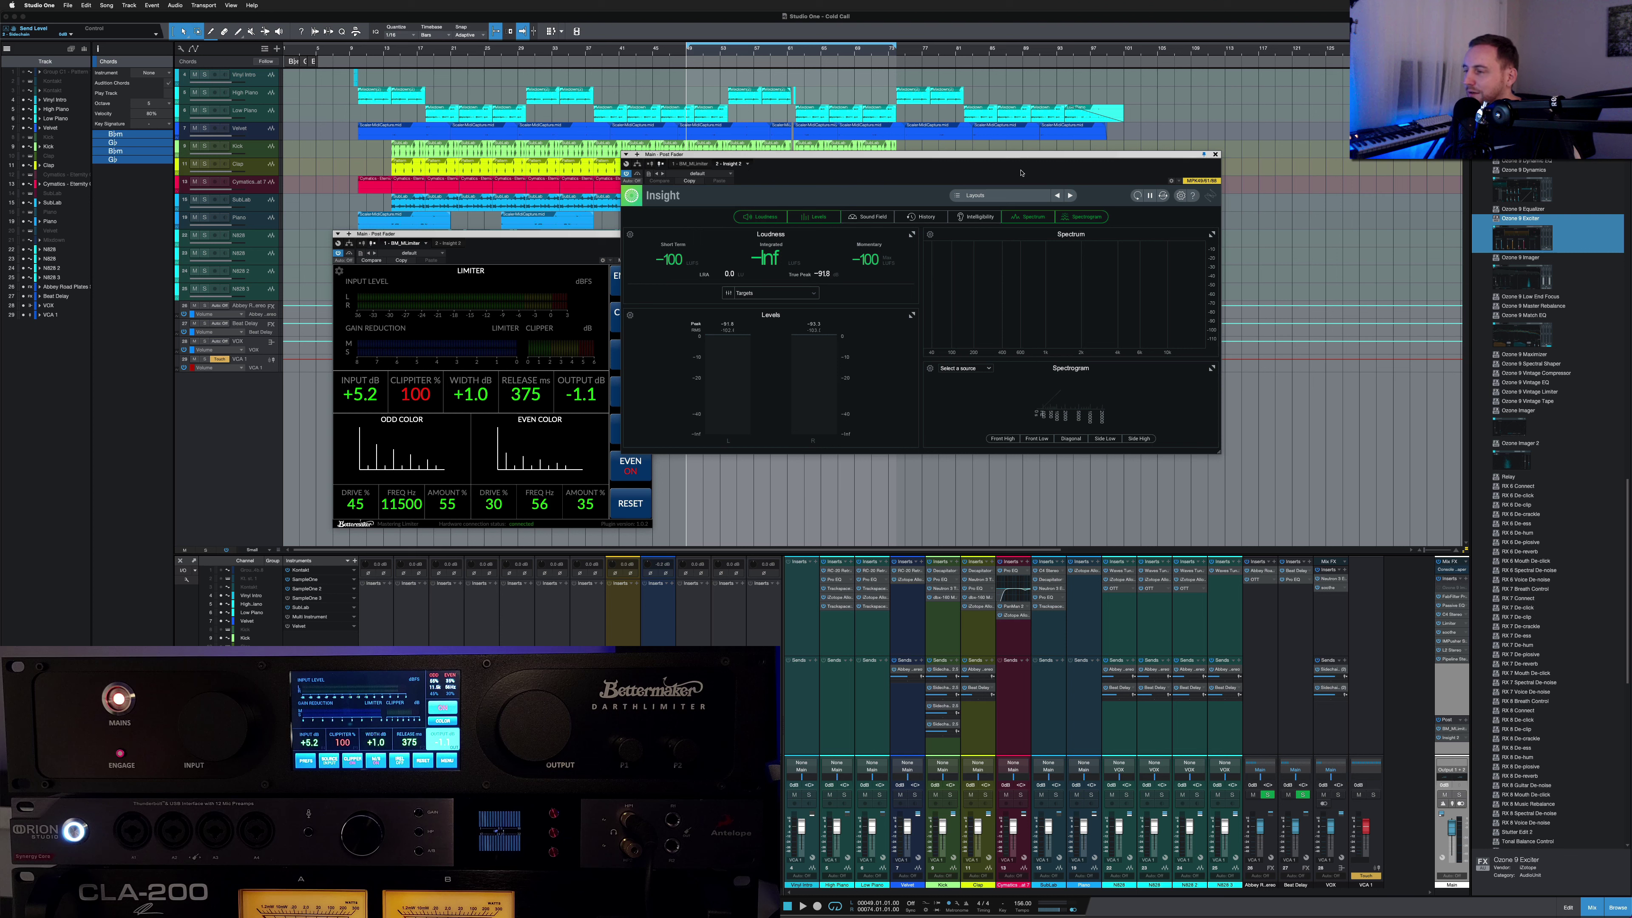
Step: Play the song, enlarge Insight's window, switch the spectrogram to the Side Low view, and rotate it to examine the mastered signal
left_click(926, 23)
key("space")
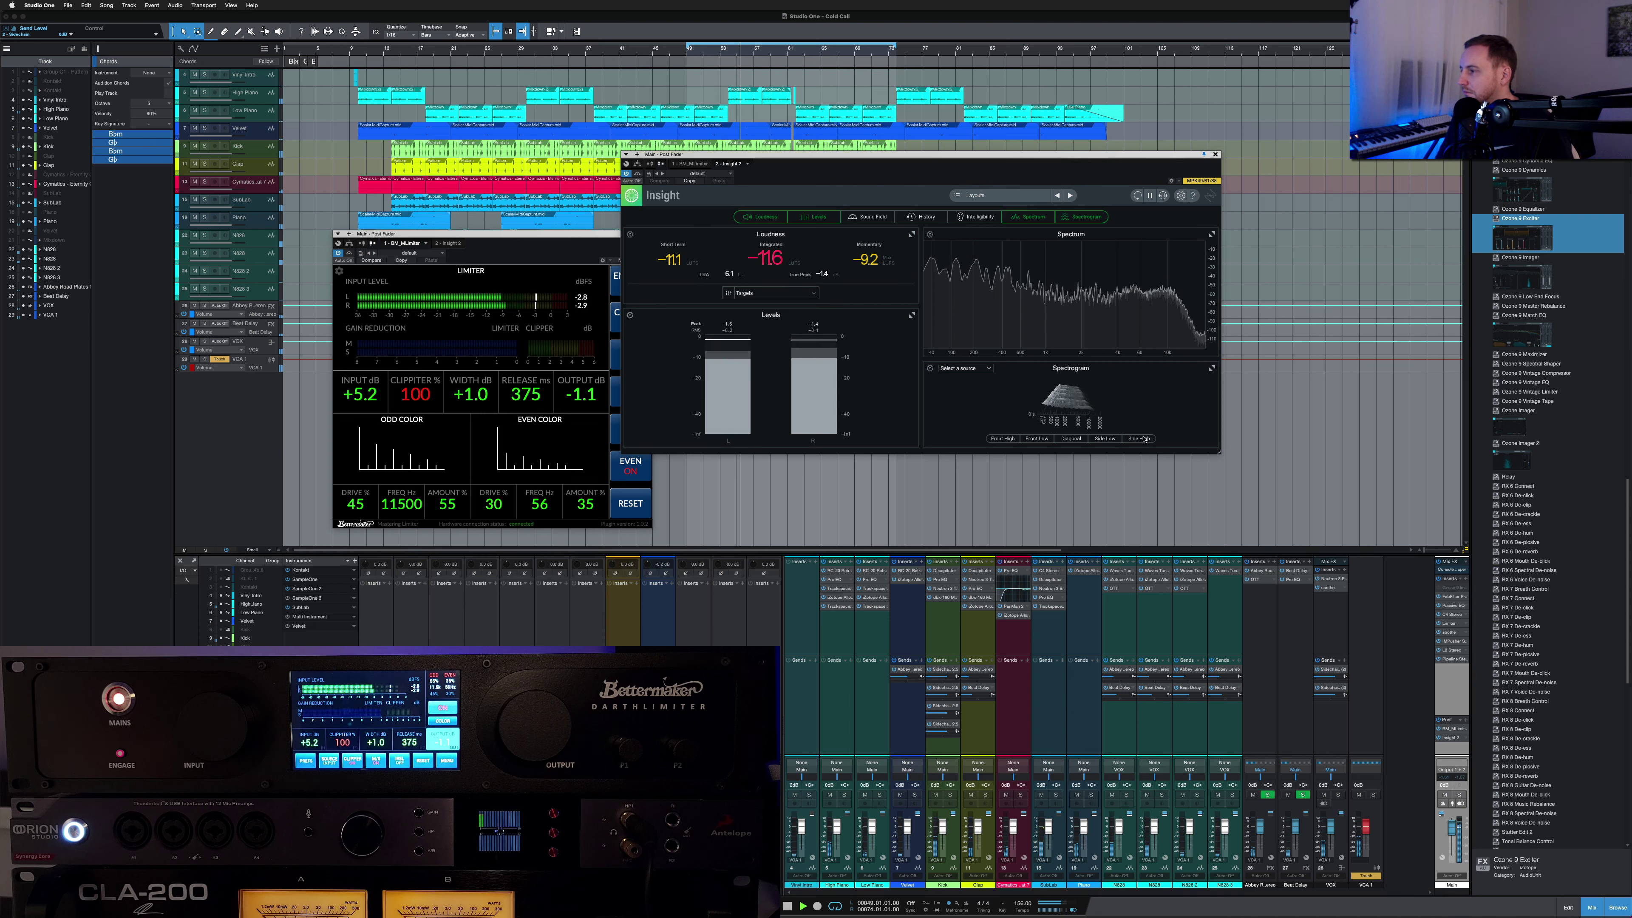
left_click(1105, 439)
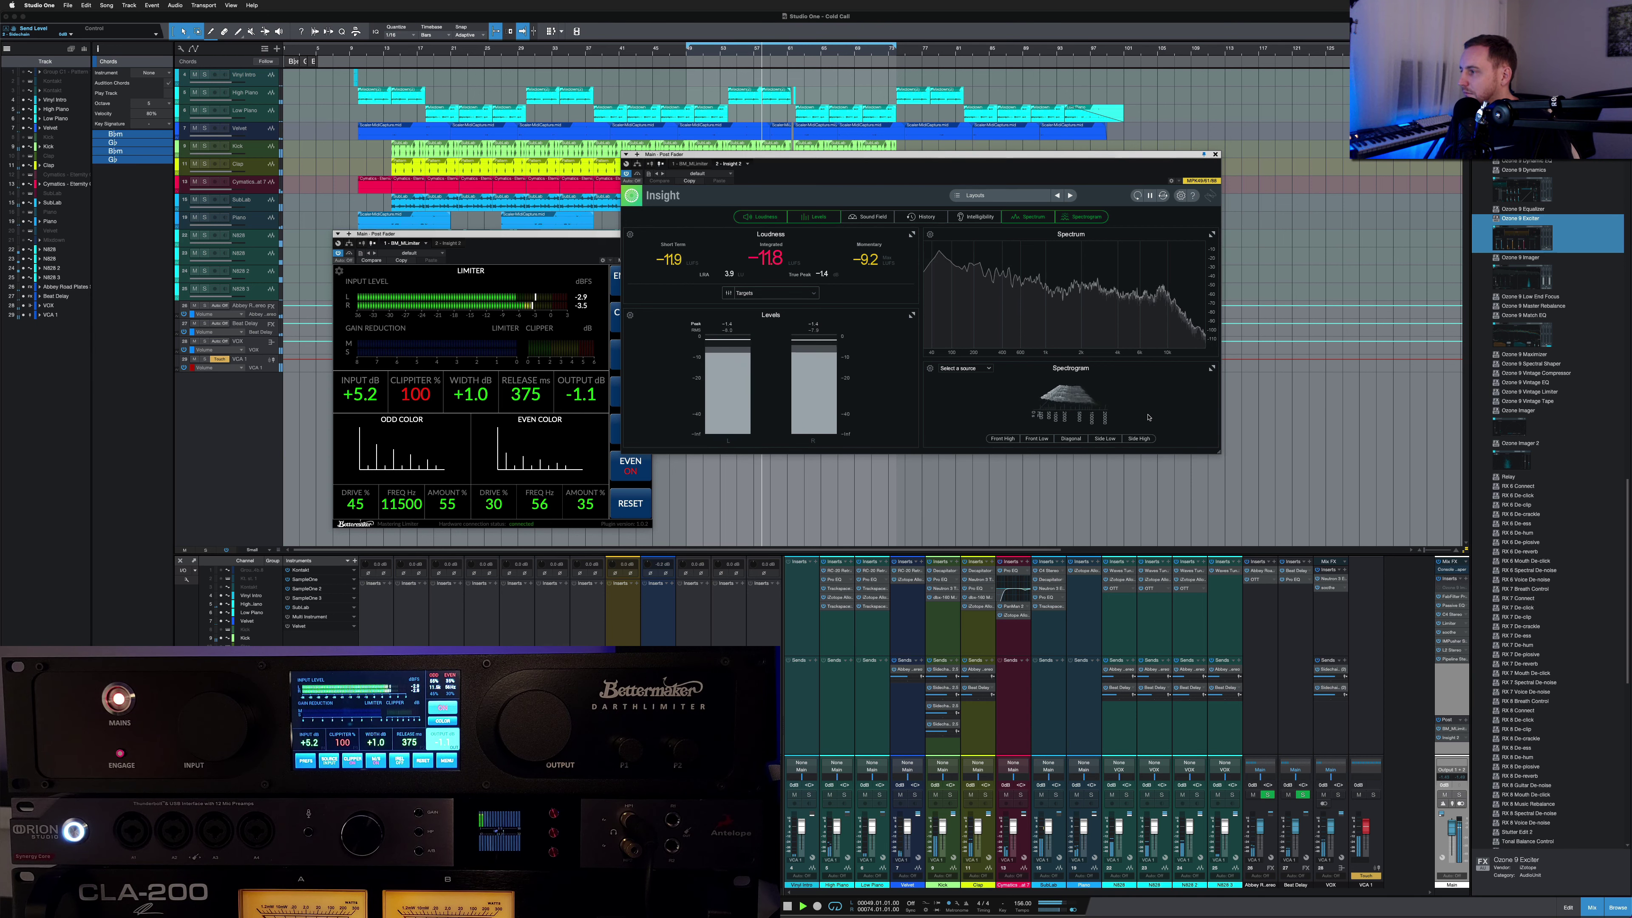
left_click_drag(1216, 453, 1468, 572)
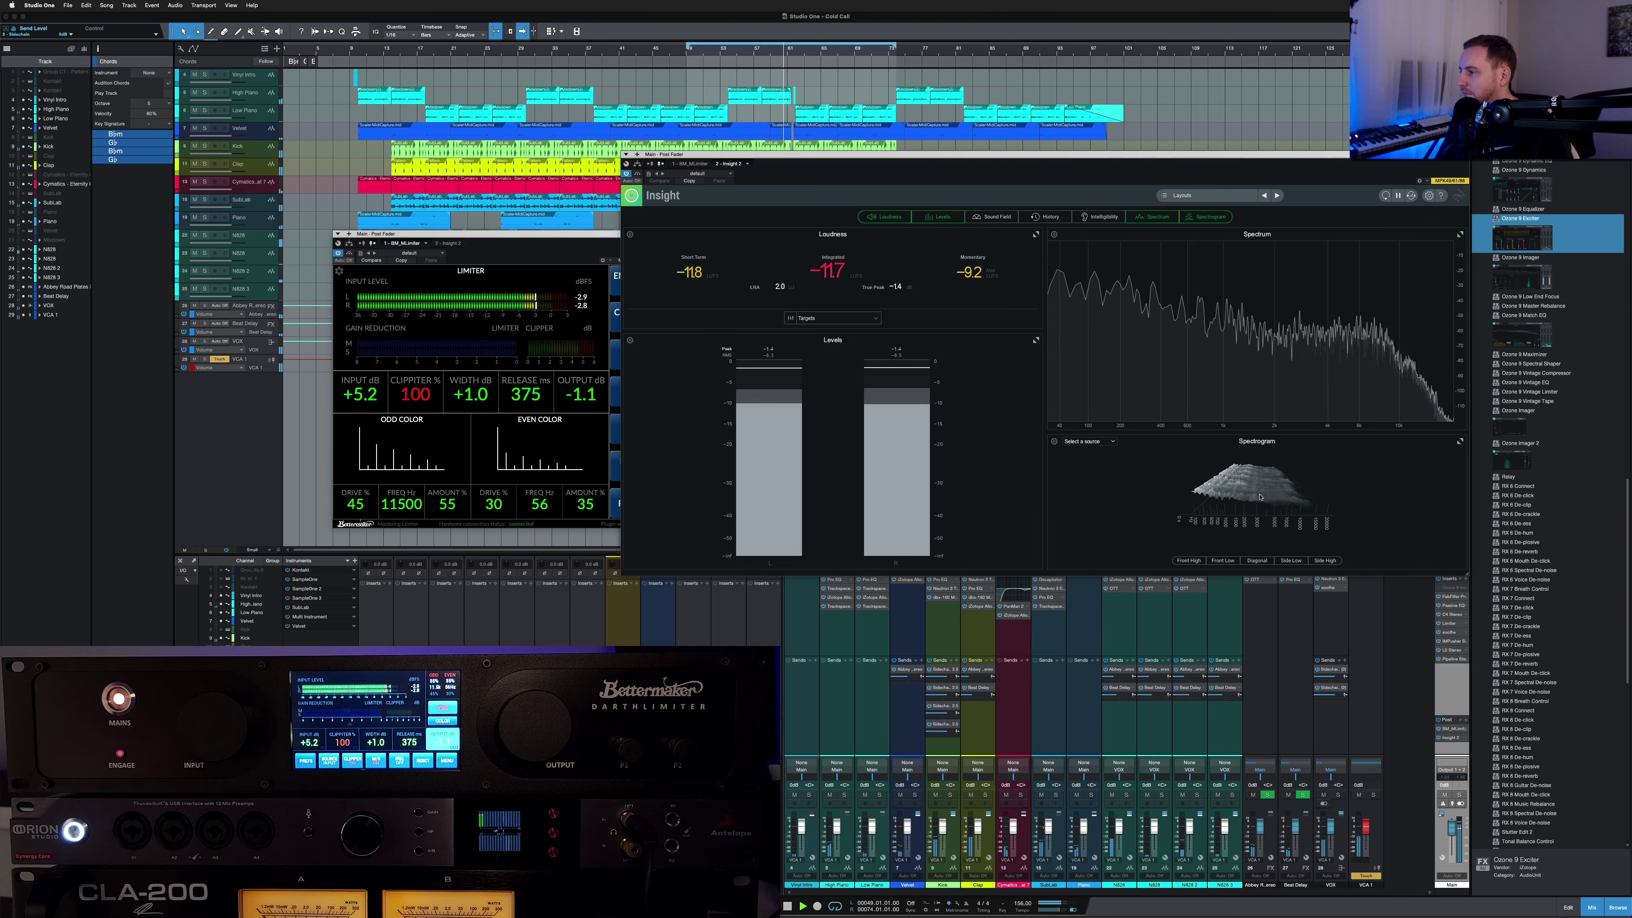
left_click_drag(1260, 497, 1300, 507)
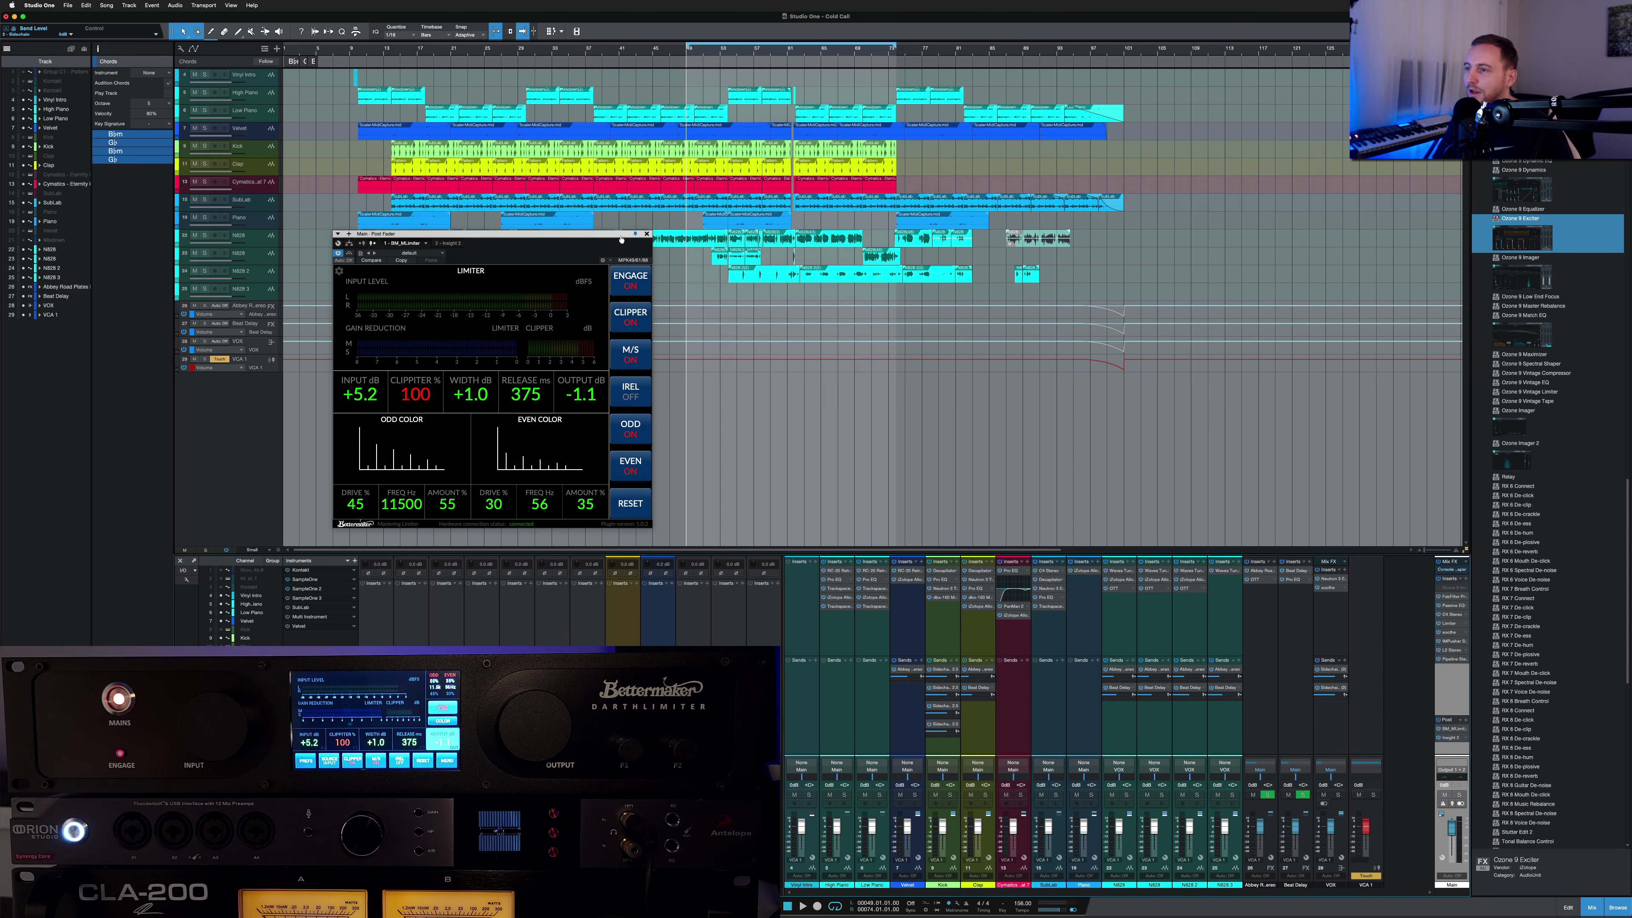
Step: Bypass the Main channel's inserts, play the song, and open Insight from the post-fader inserts
left_click(621, 240)
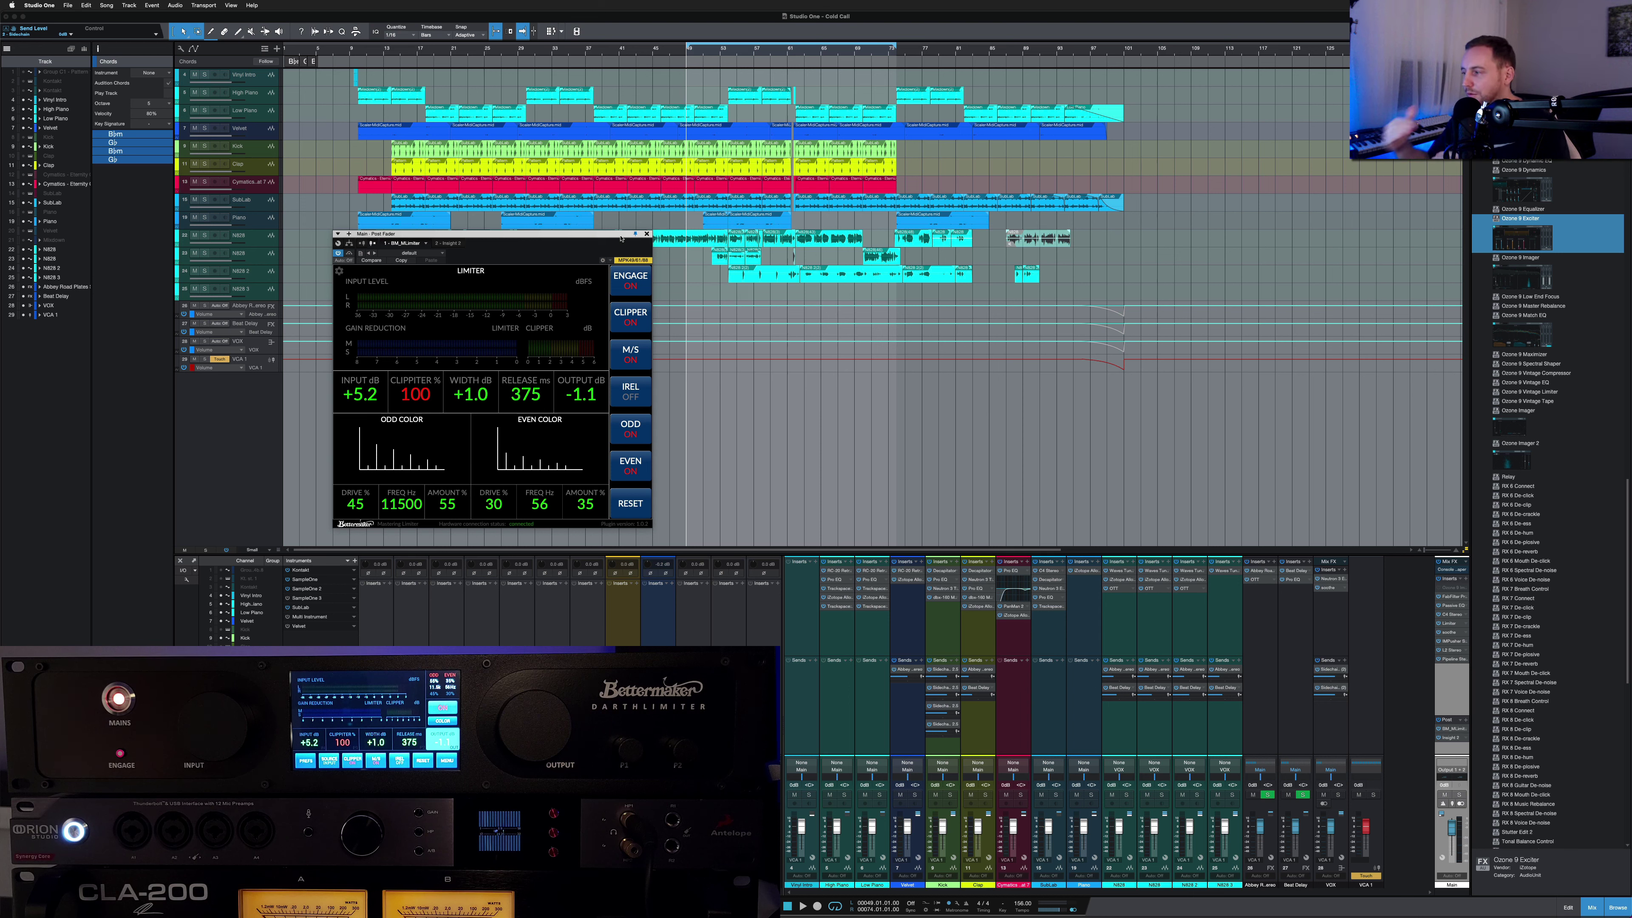
left_click(1441, 582)
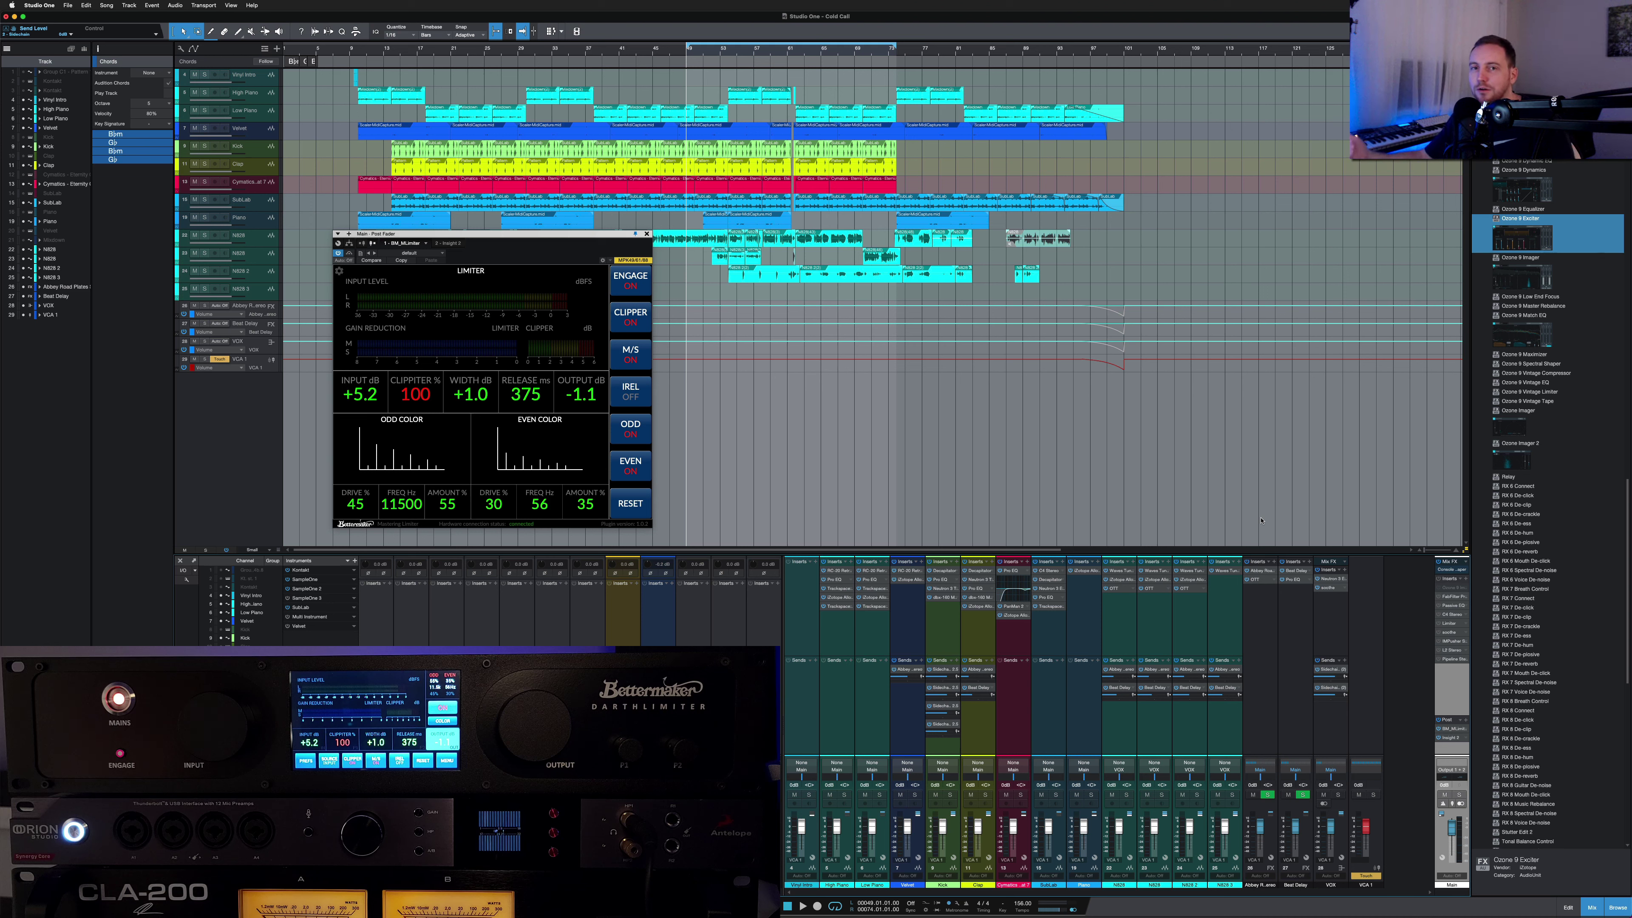
key("space")
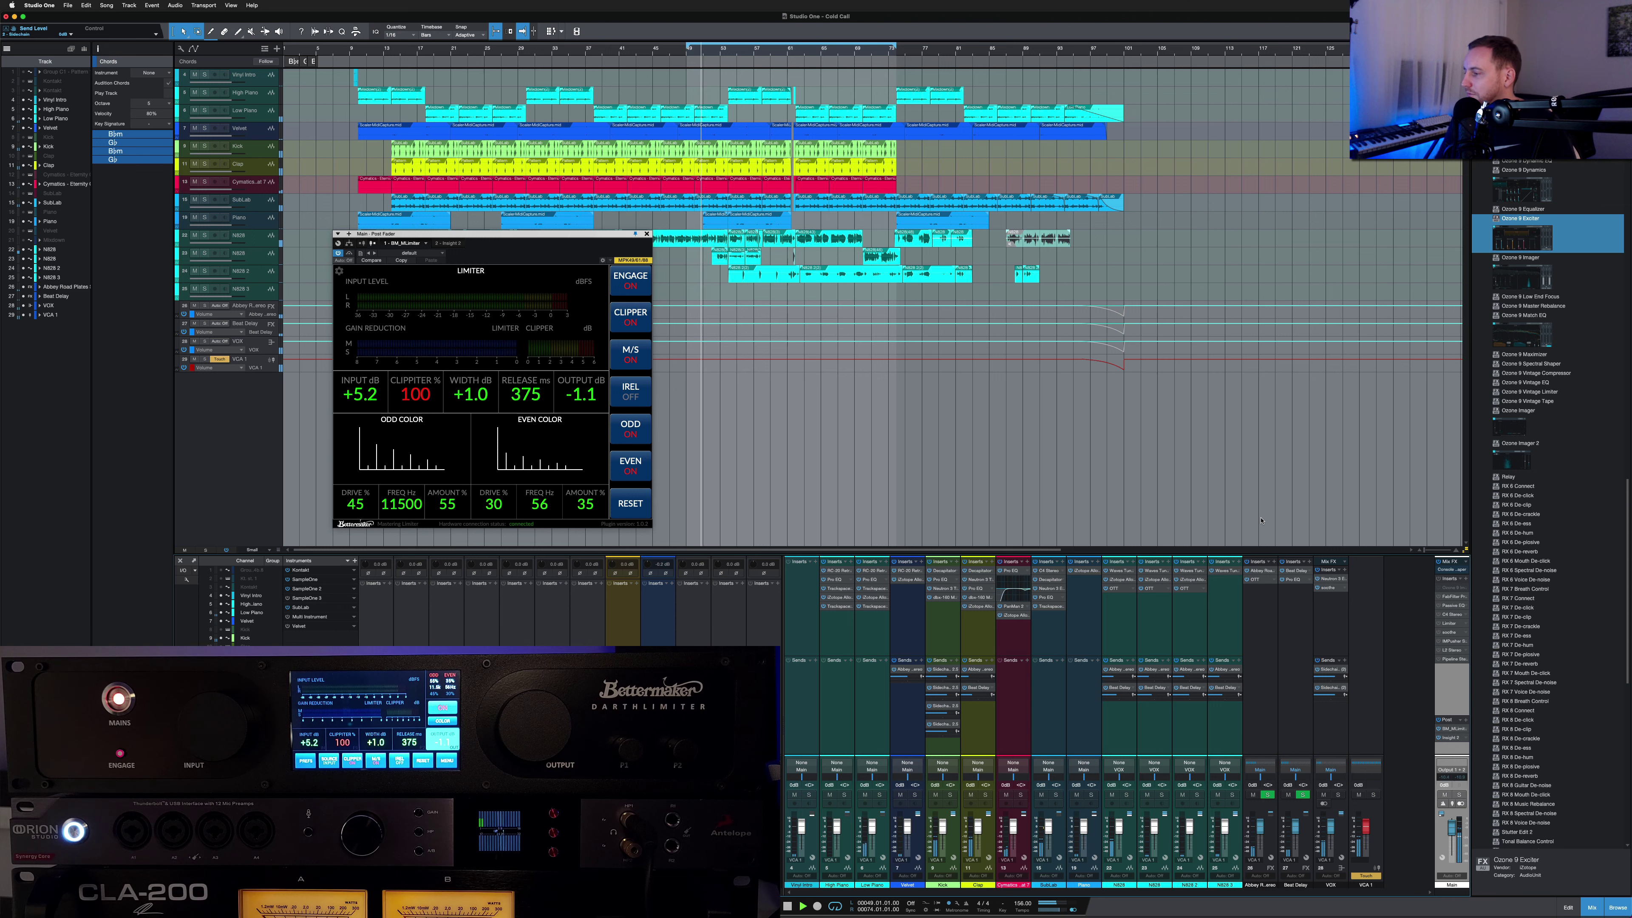
left_click(1459, 737)
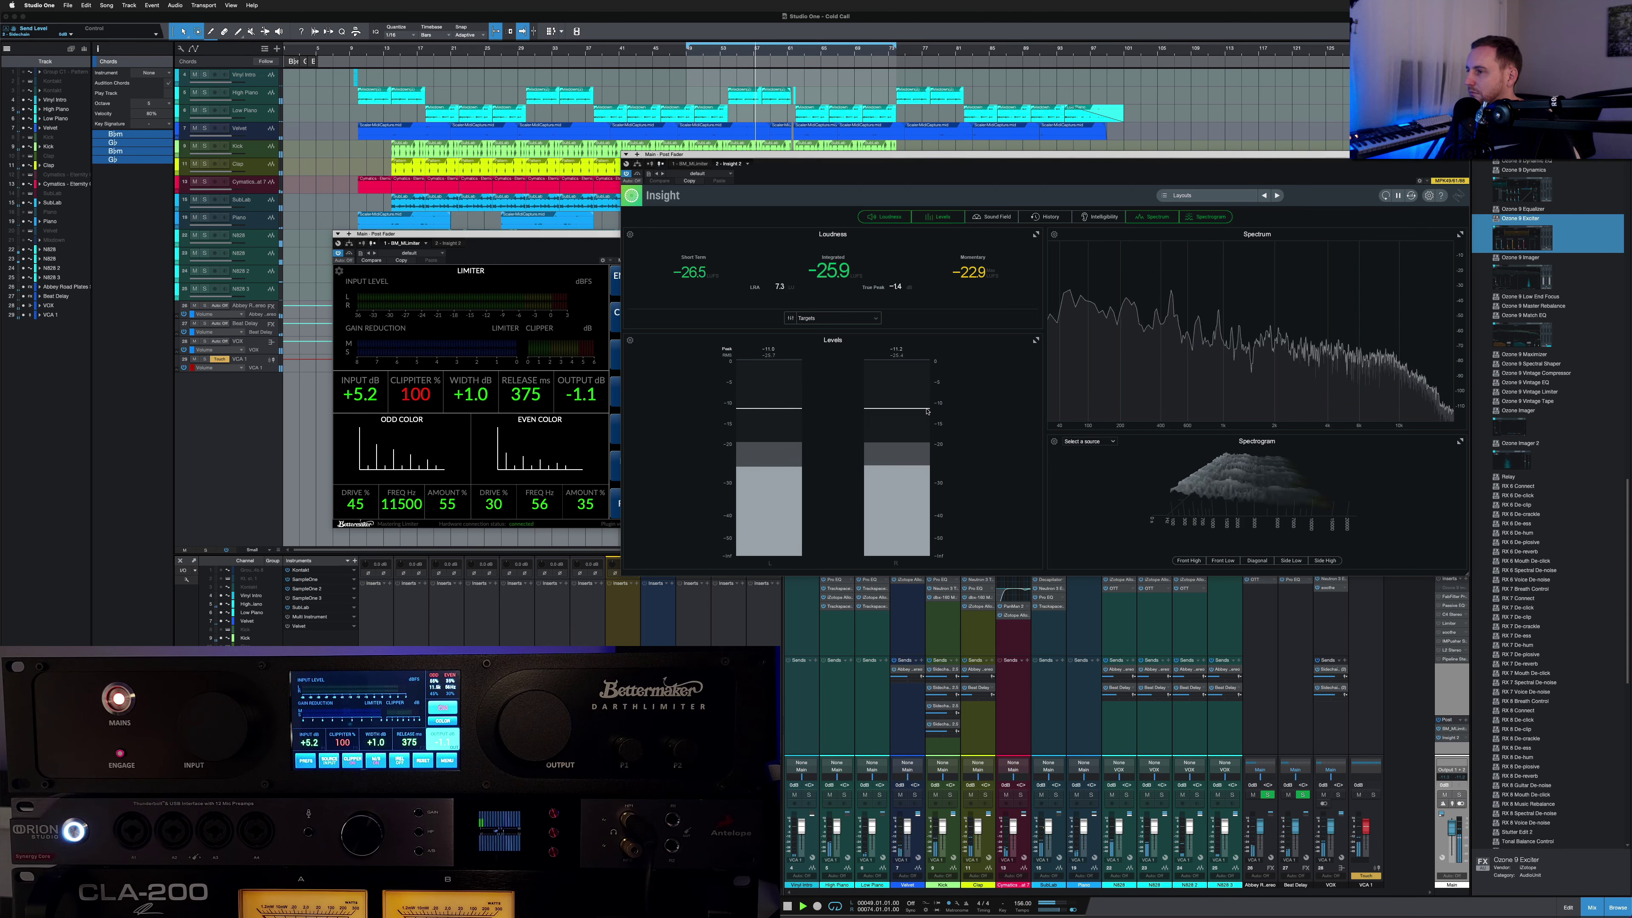
Step: Restart playback to examine the unmastered mix's loudness, levels, and spectrum in Insight, stop playback, and close Insight
key("space")
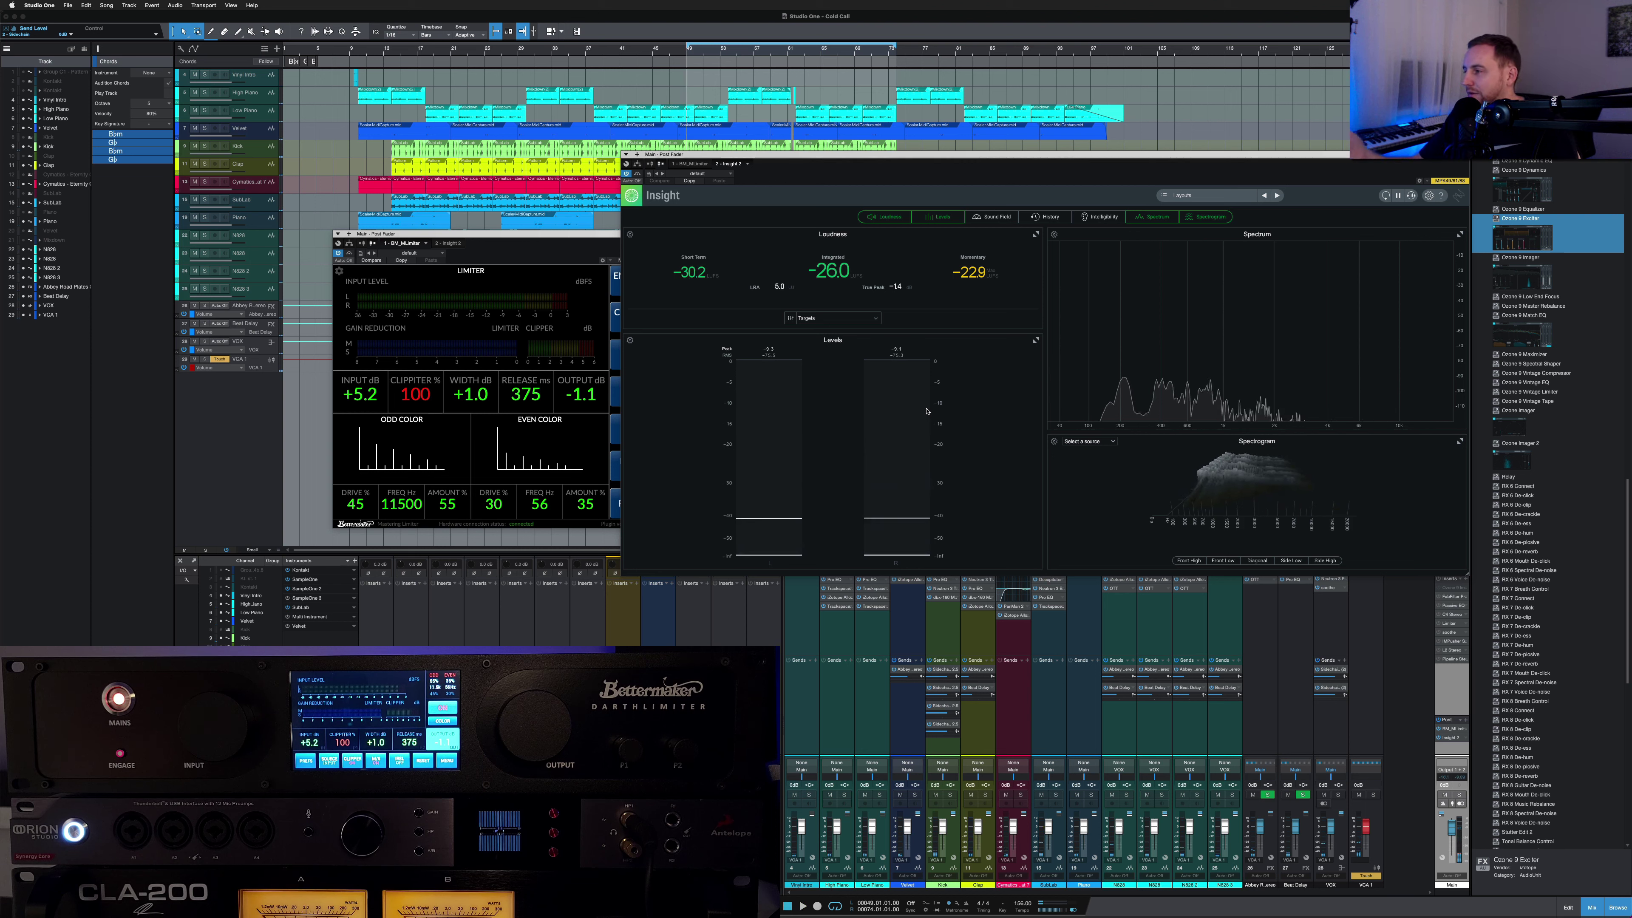
key("space")
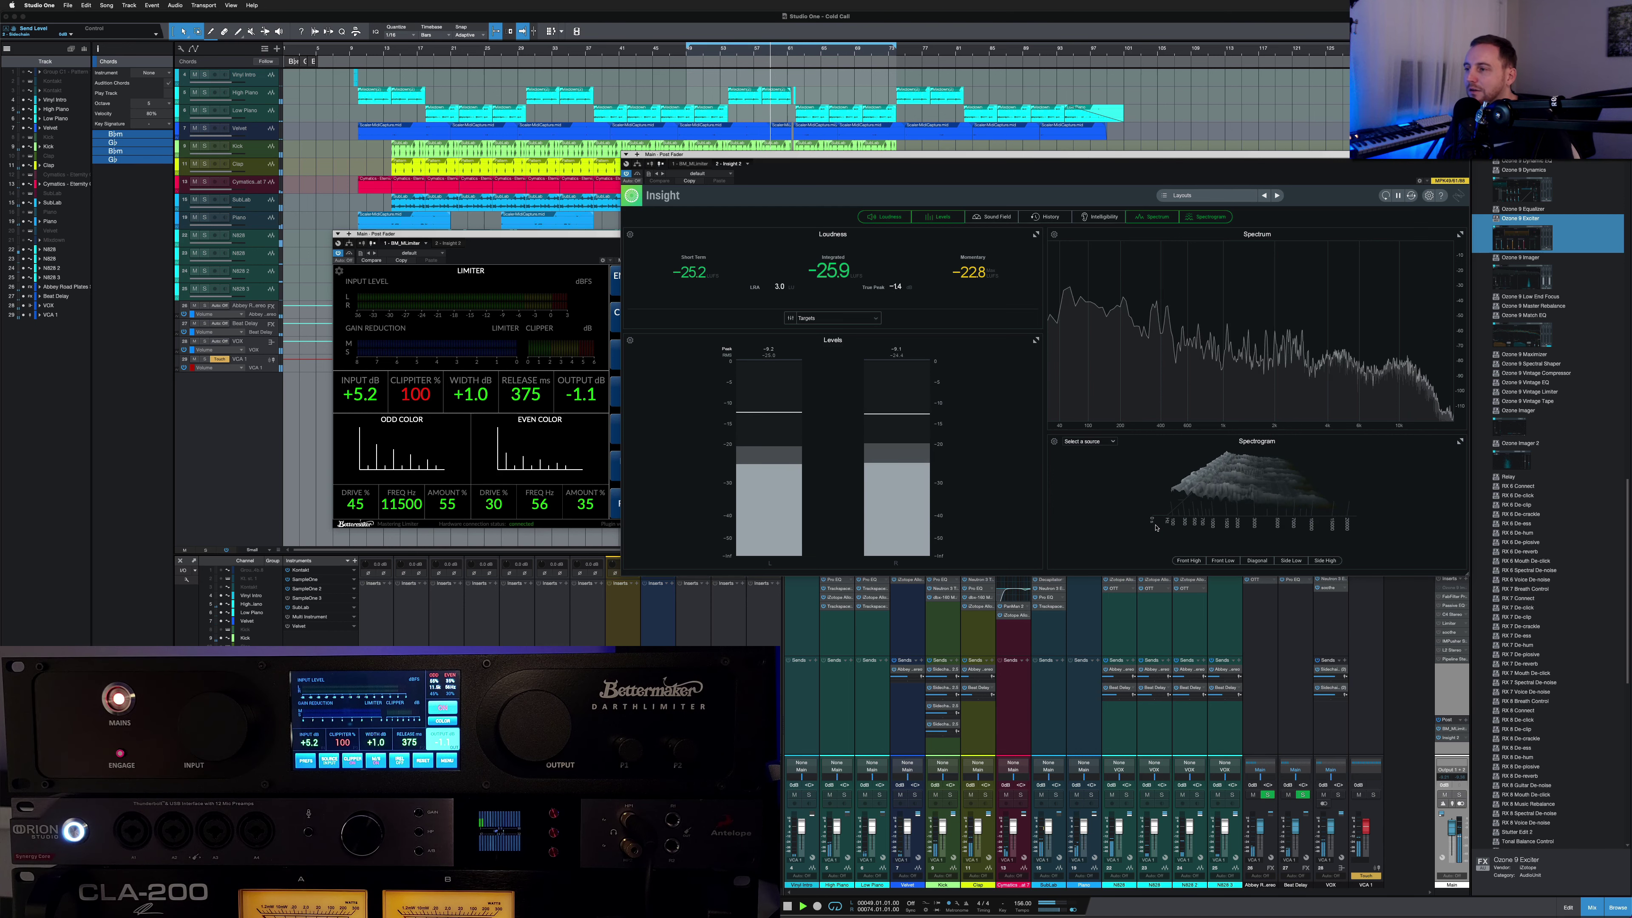
key("space")
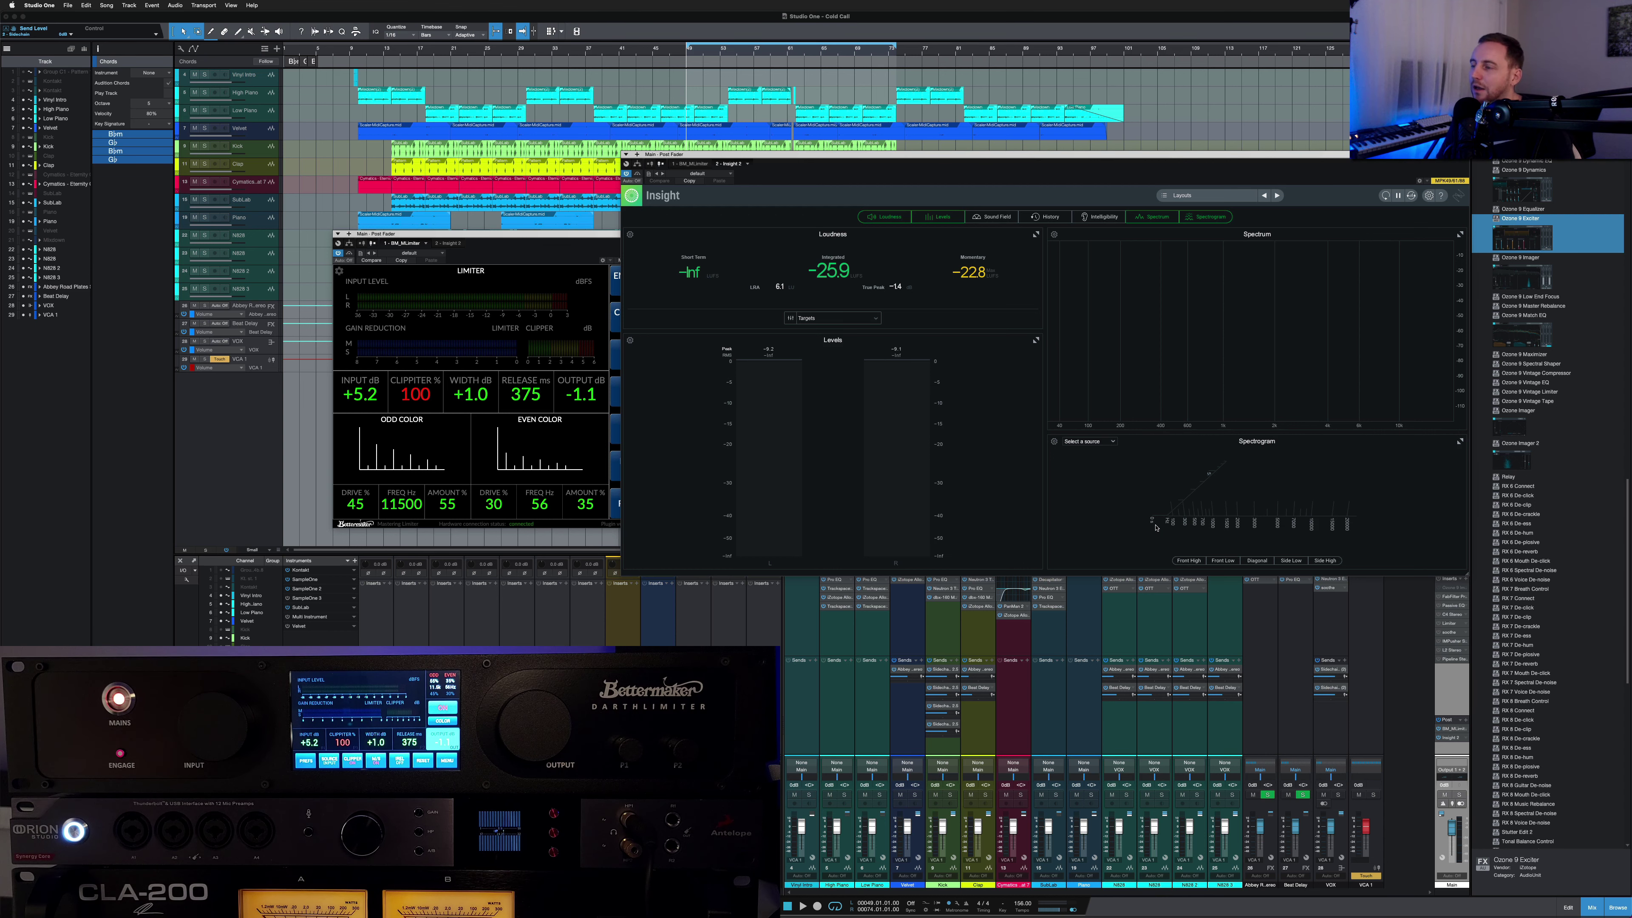
left_click_drag(1204, 155, 1087, 151)
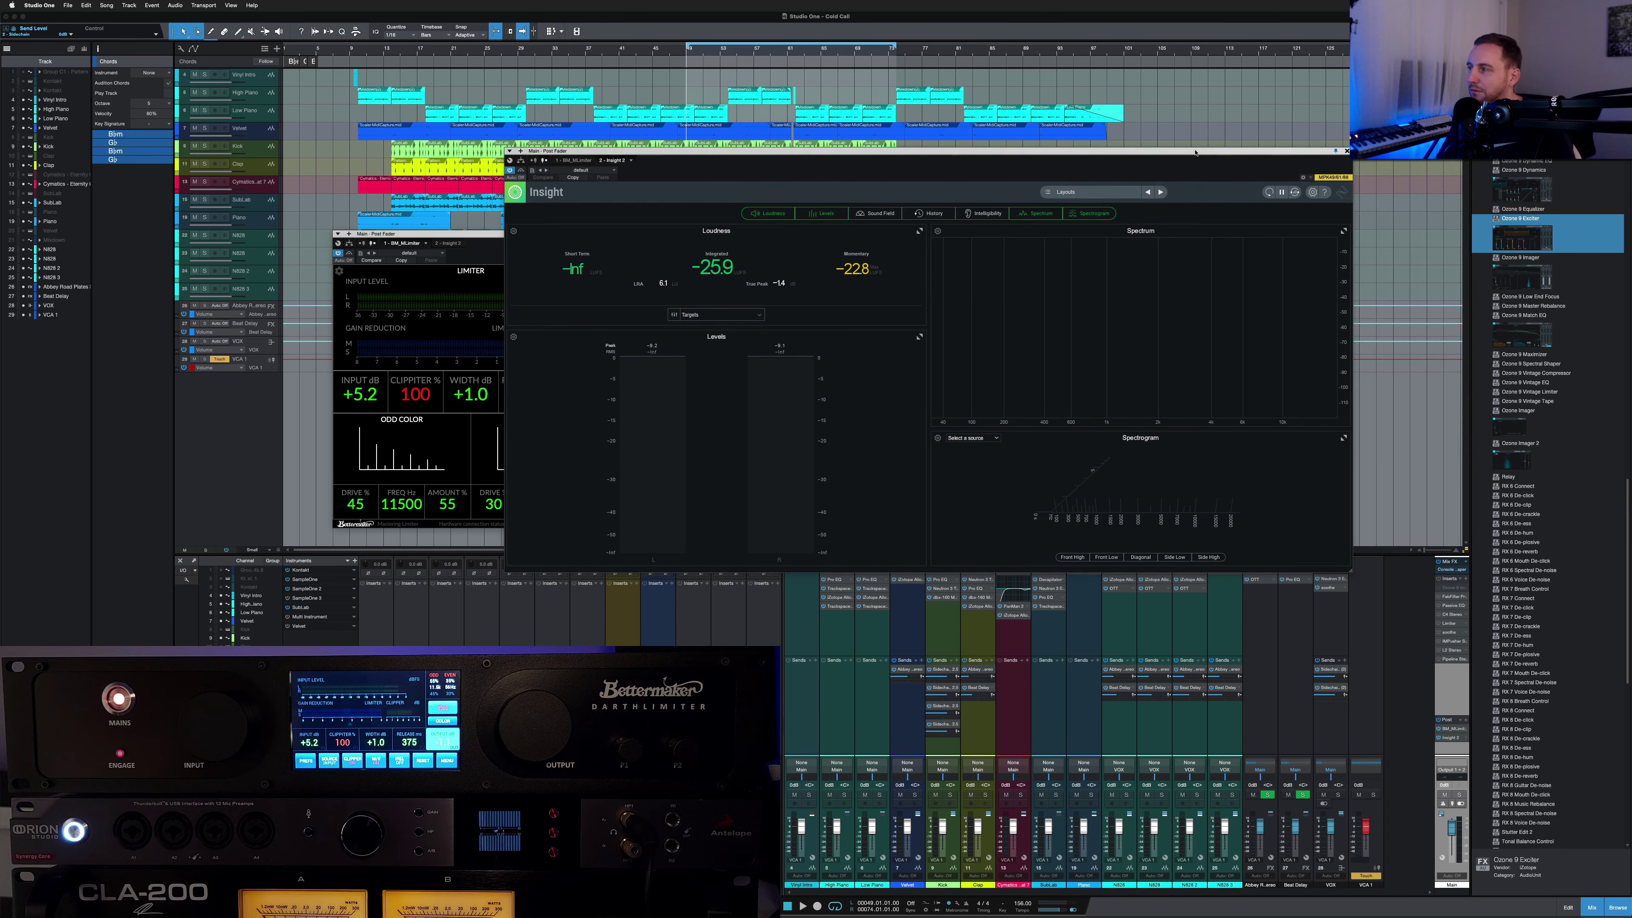
left_click(1347, 152)
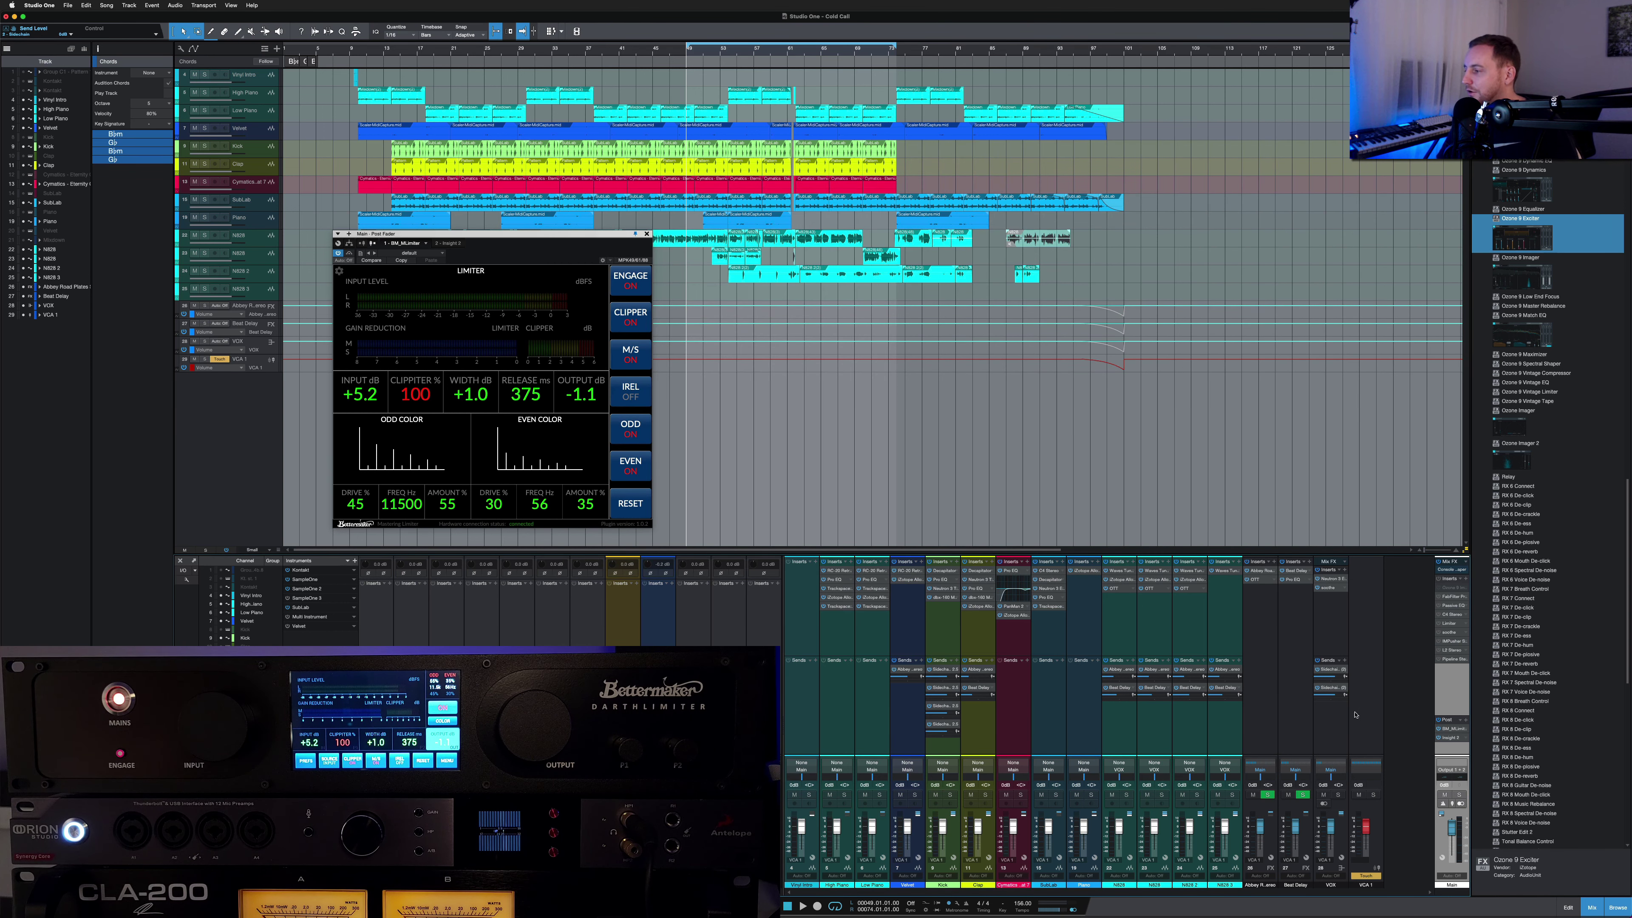
Step: Enlarge the mixer's fader section and extend the whole mixer upward to give the channel strips more height
left_click_drag(1448, 756, 1447, 729)
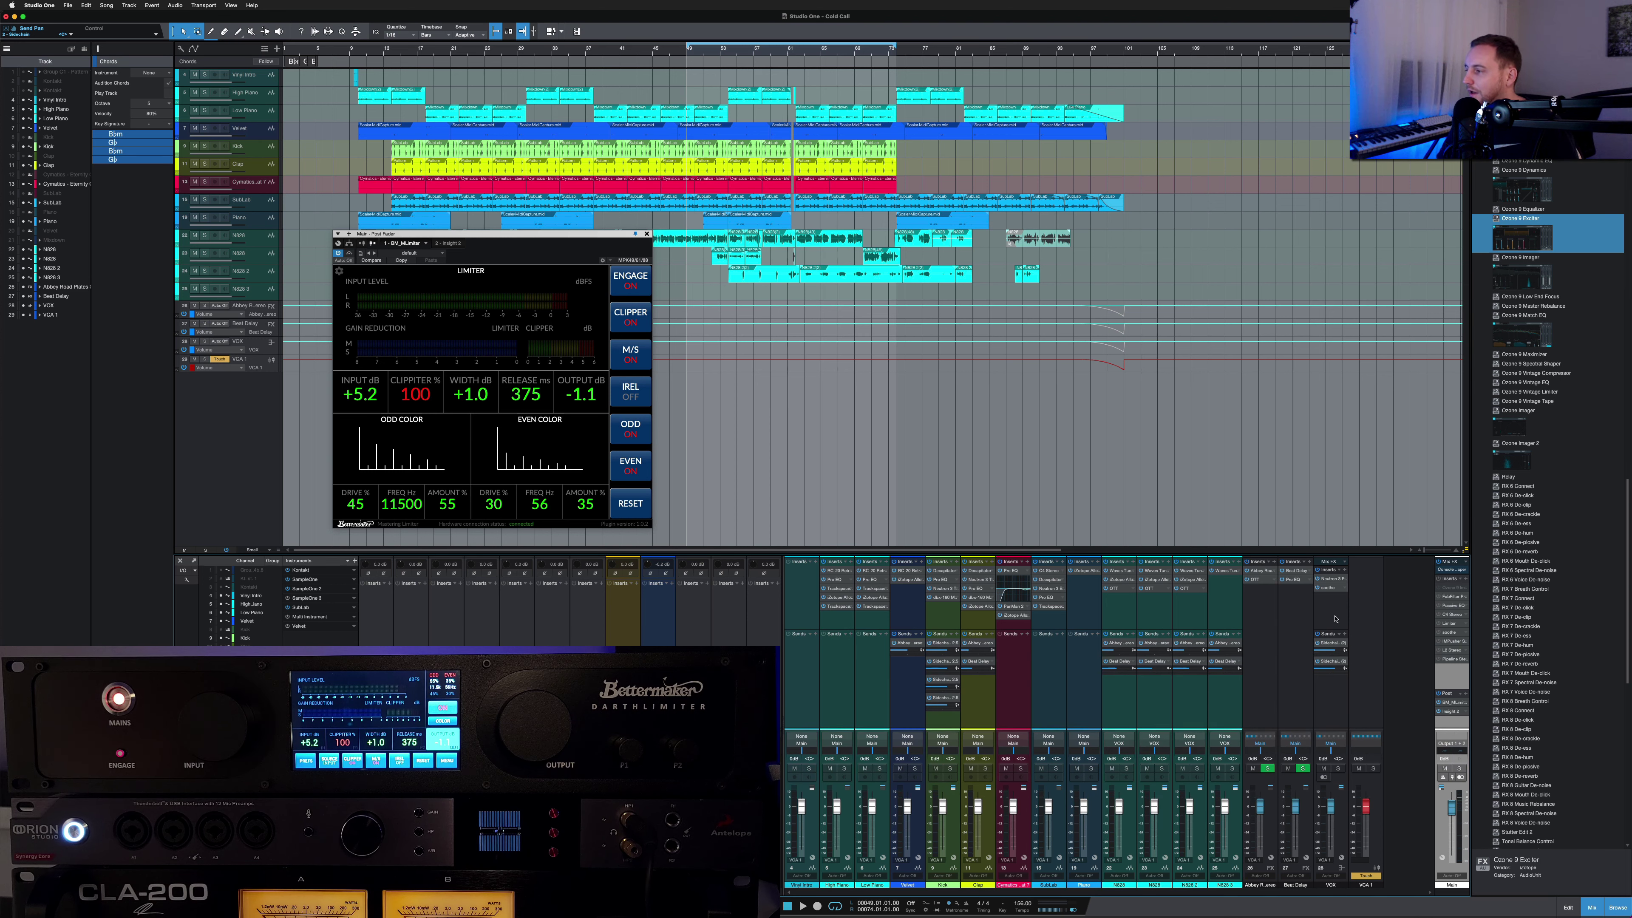
left_click_drag(1337, 553, 1307, 451)
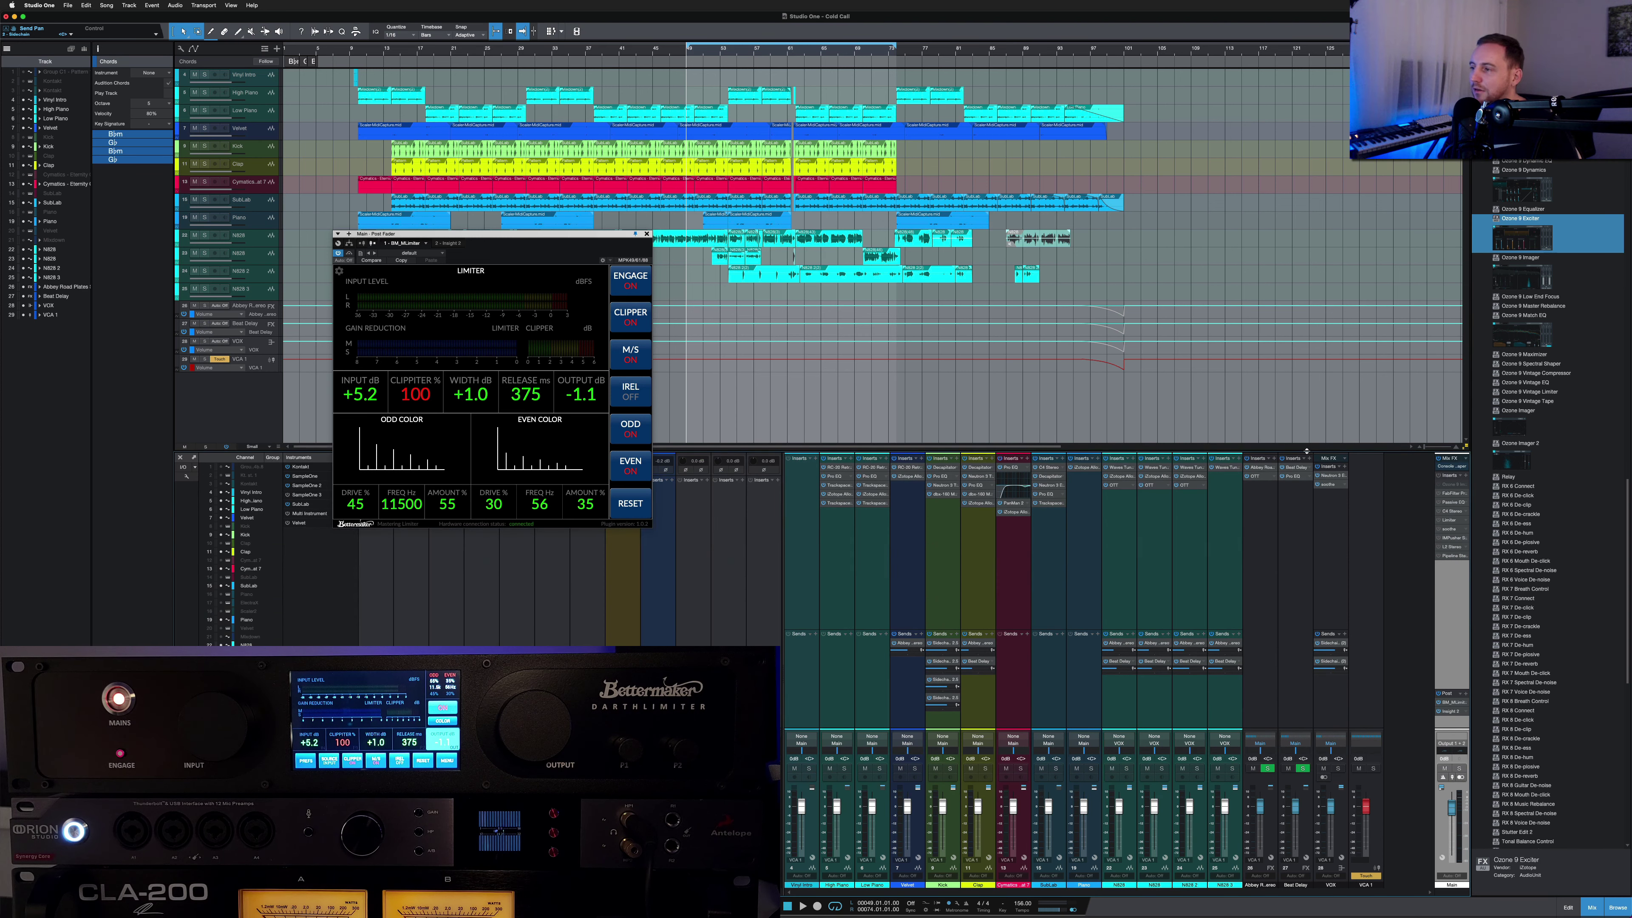